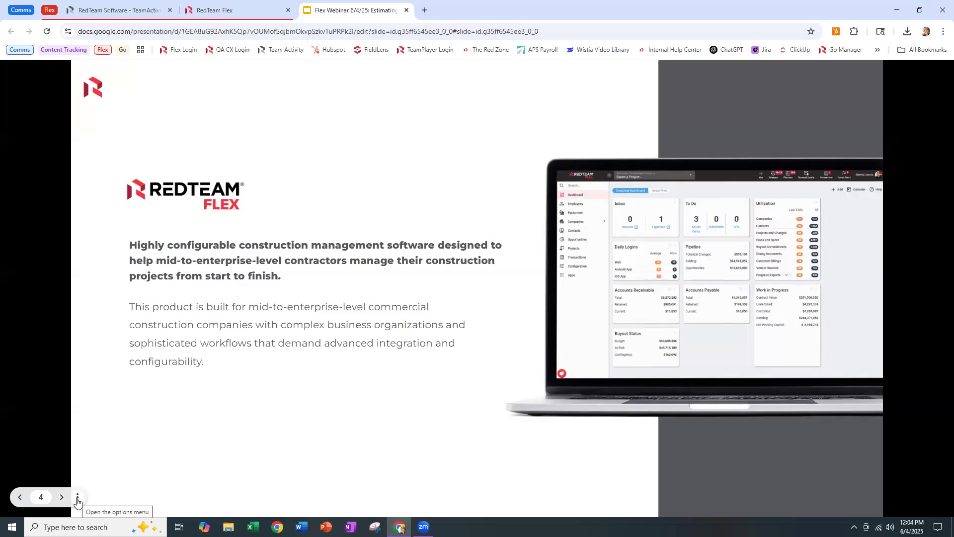
Step: Switch from the estimating slides to the RedTeam Flex cost estimate and view its Import from Spreadsheet options
click(62, 497)
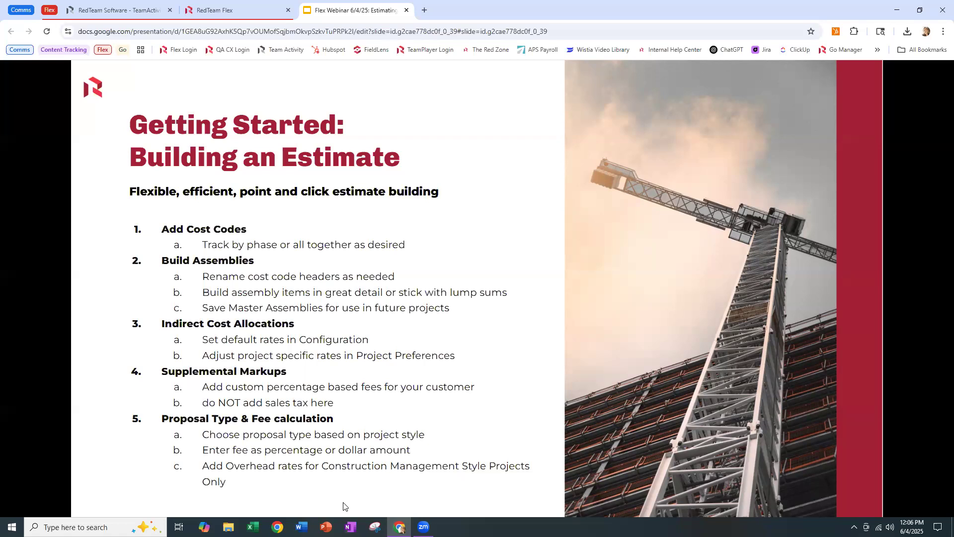
click(186, 15)
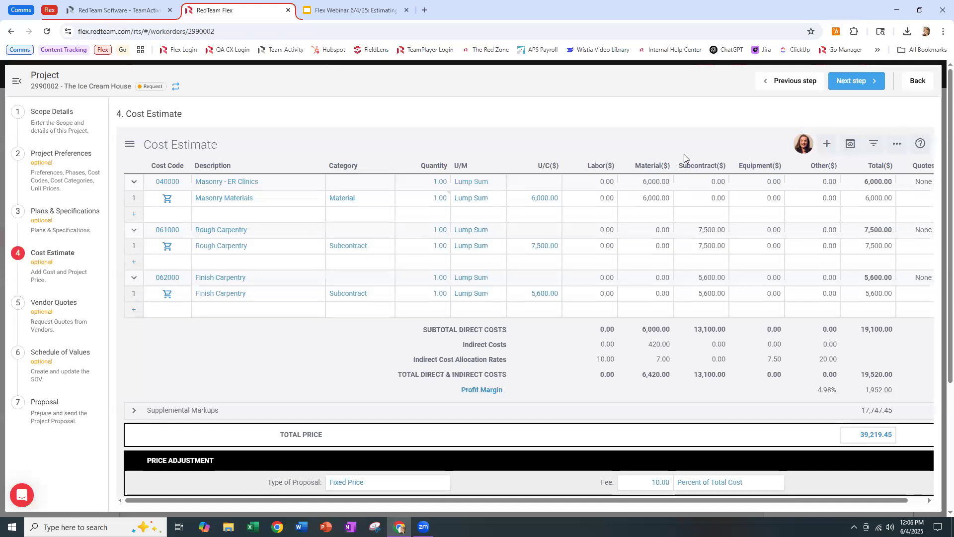
click(828, 145)
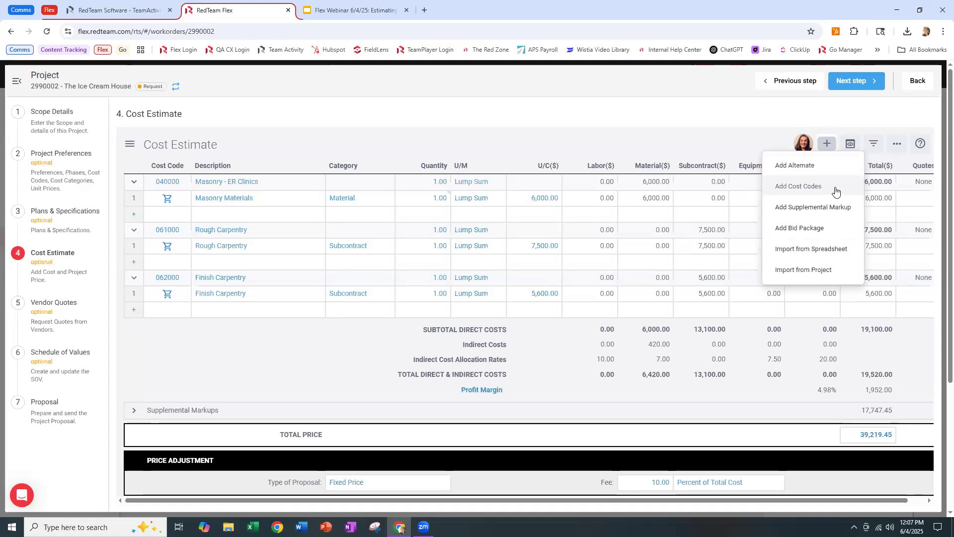
click(856, 254)
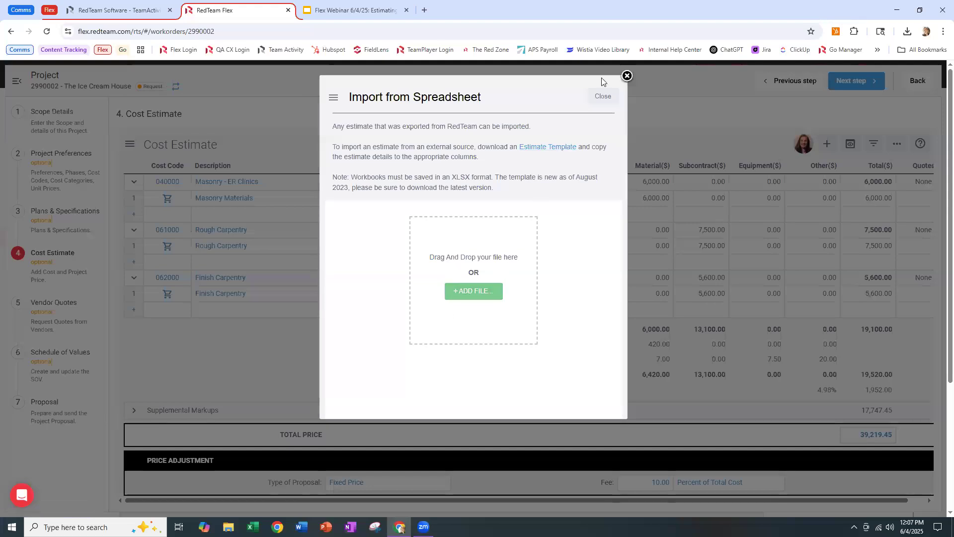
click(603, 96)
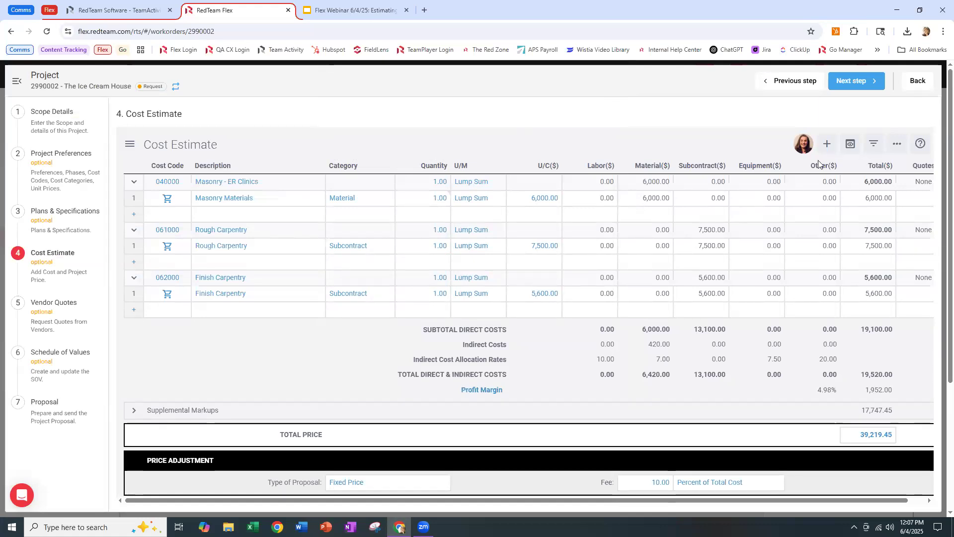
Step: Look through the source projects available for Import from Project, including a search for "henne", and close the dialog
click(827, 144)
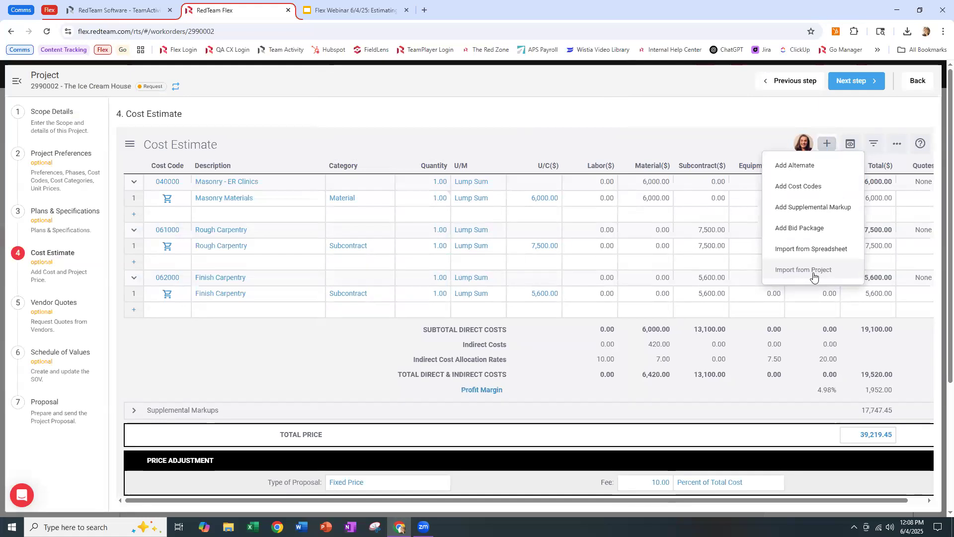
click(813, 272)
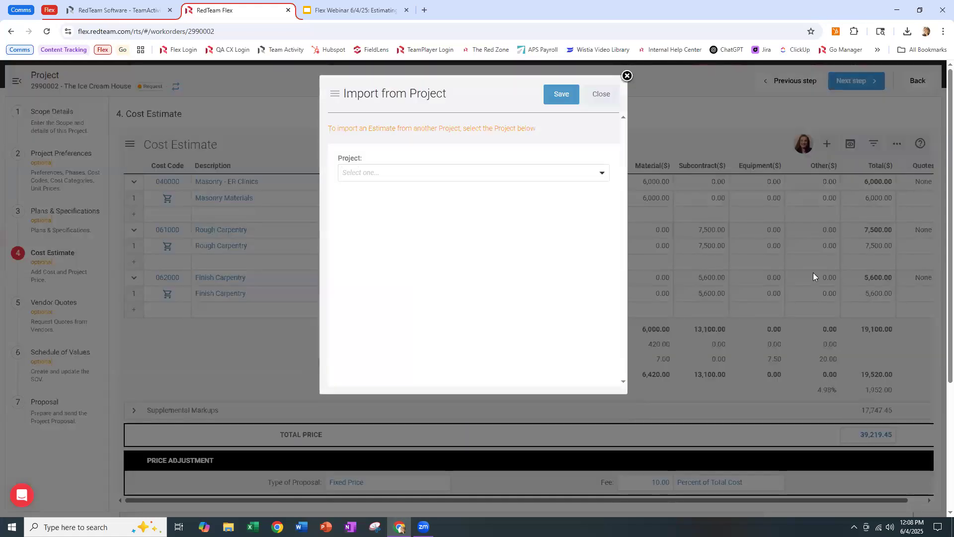
click(599, 173)
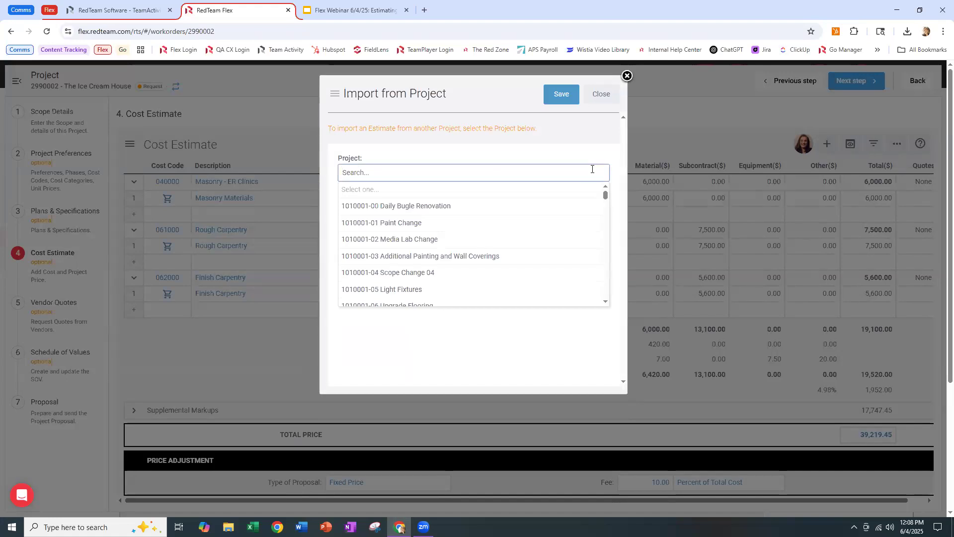
text(henne)
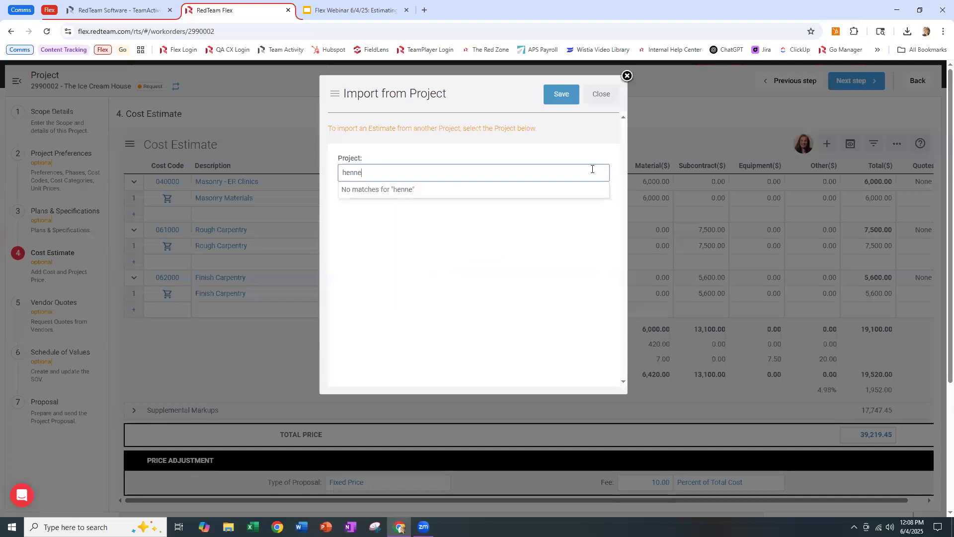
key(BackSpace)
key(BackSpace)
key(BackSpace)
key(BackSpace)
key(BackSpace)
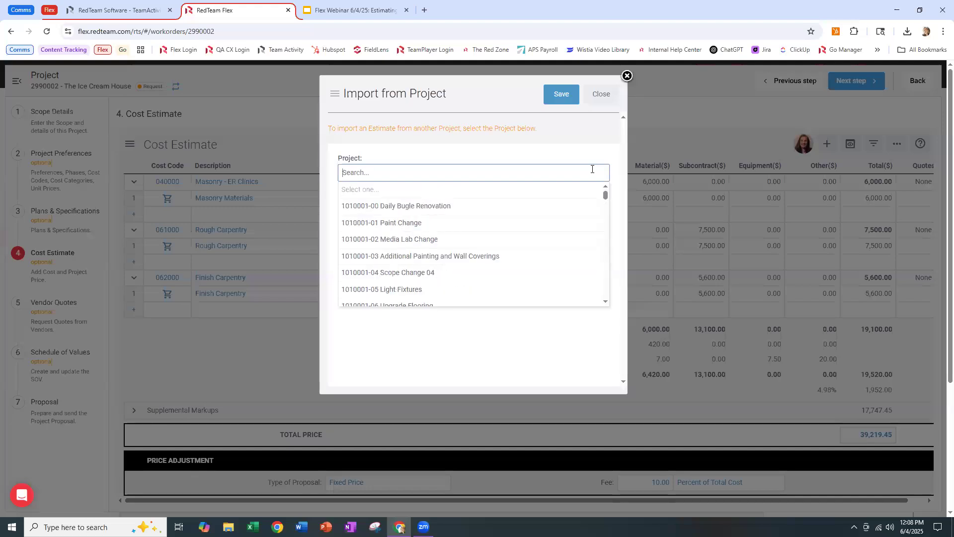
scroll(477, 261, down, 1)
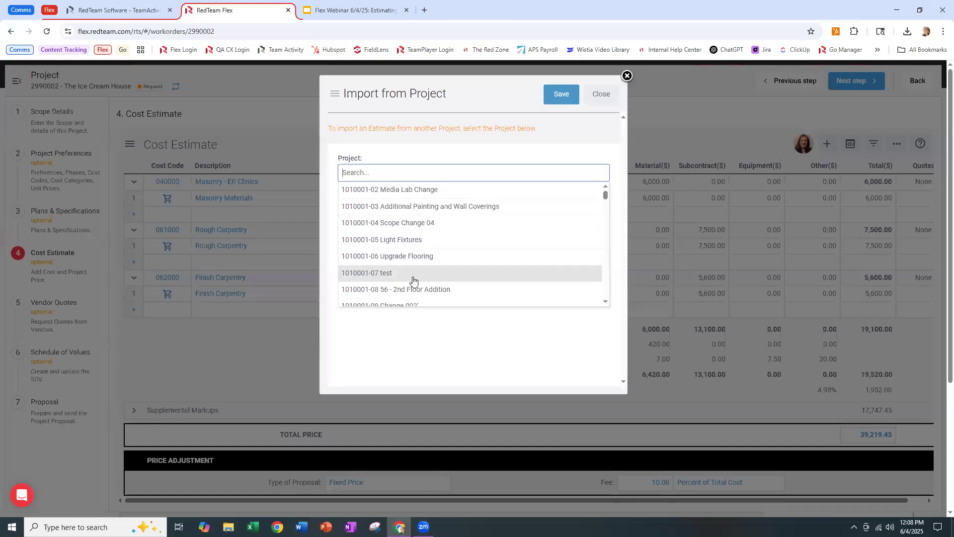
scroll(414, 266, up, 1)
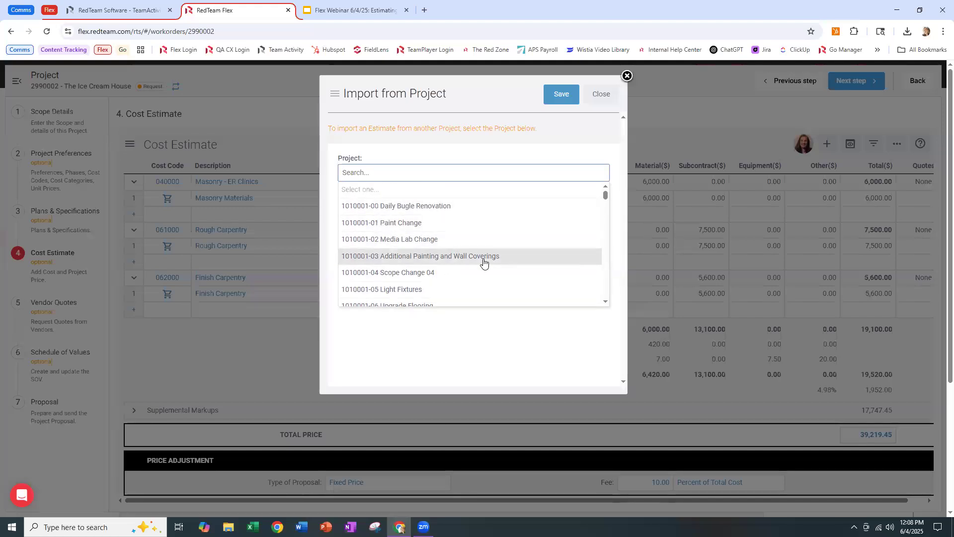
click(610, 157)
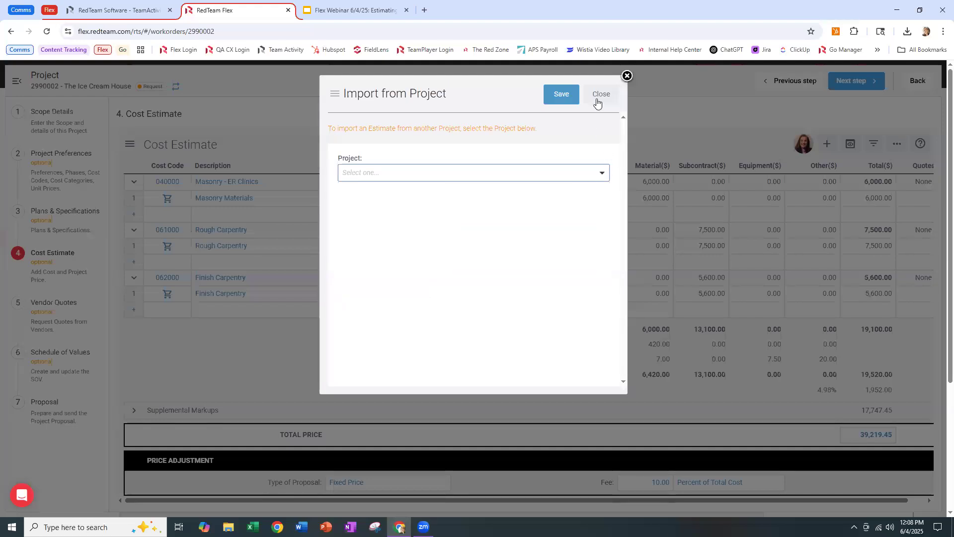
click(599, 100)
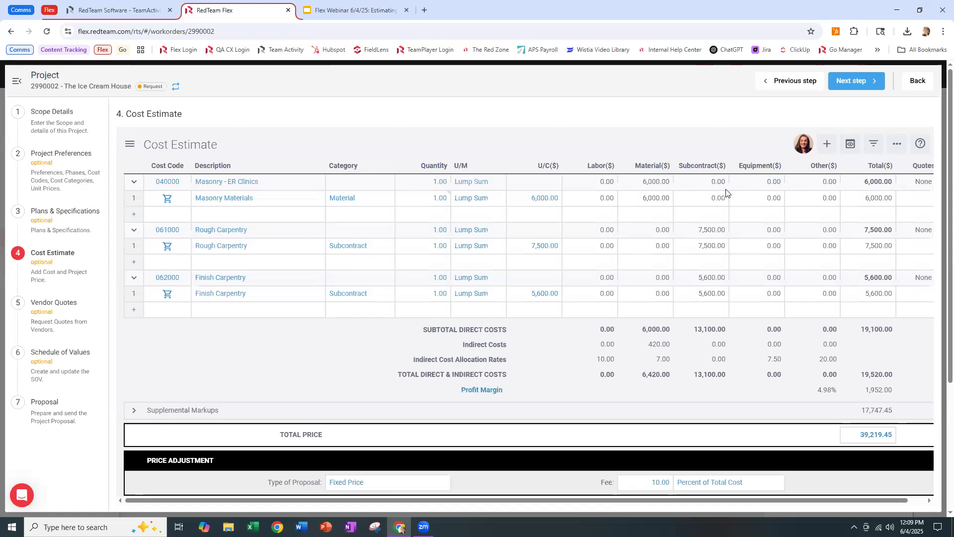
Step: Search the cost codes for "plumbing" and add 220000 - Plumbing Residential to the estimate with No Phase
click(828, 145)
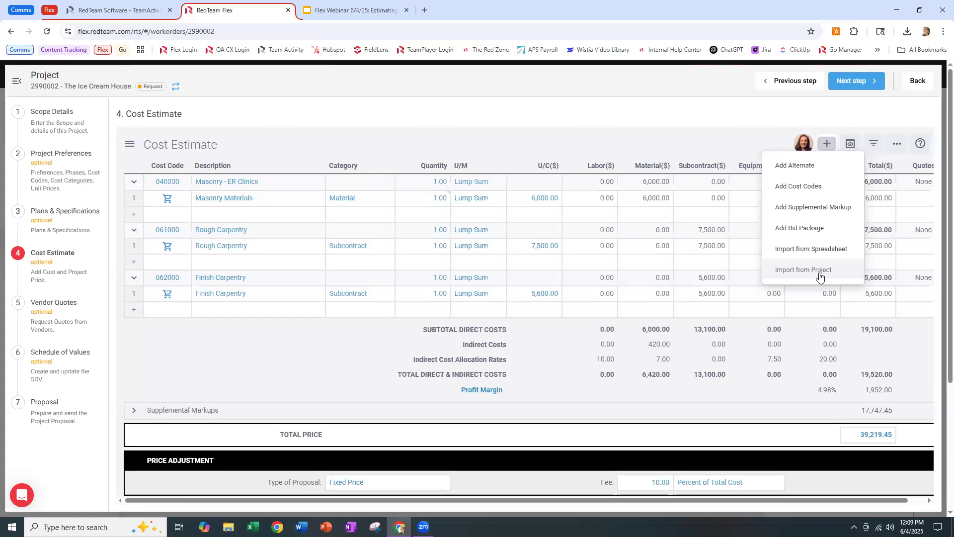
click(806, 193)
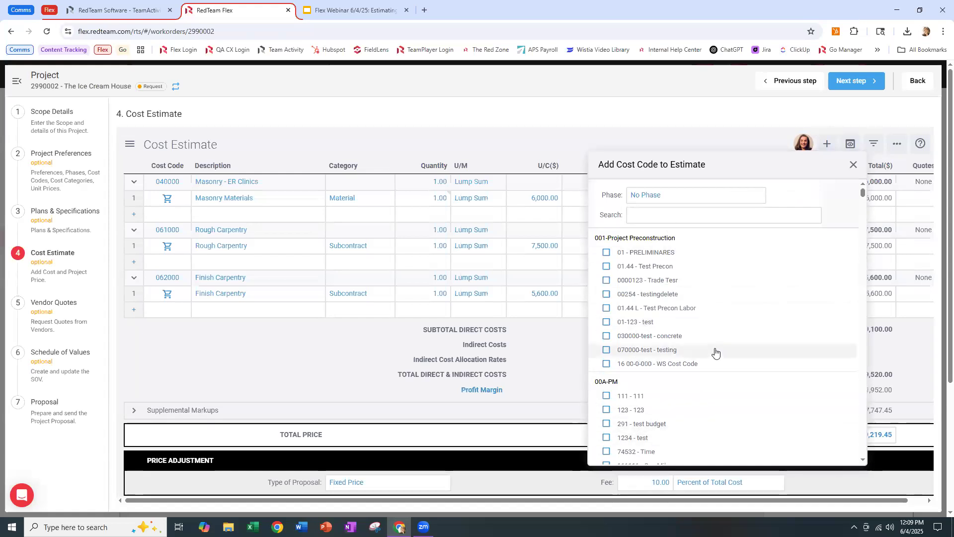
click(649, 220)
text(plumbing)
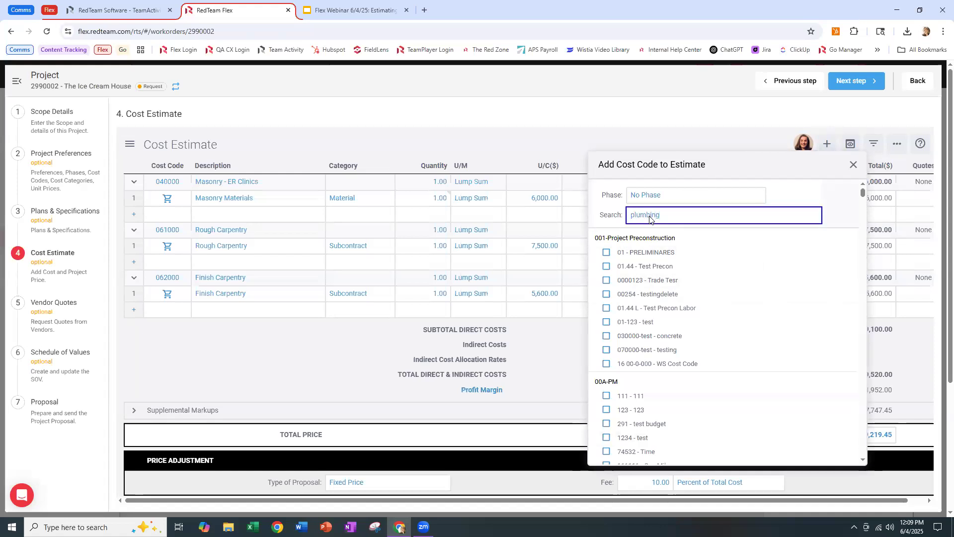
key(Return)
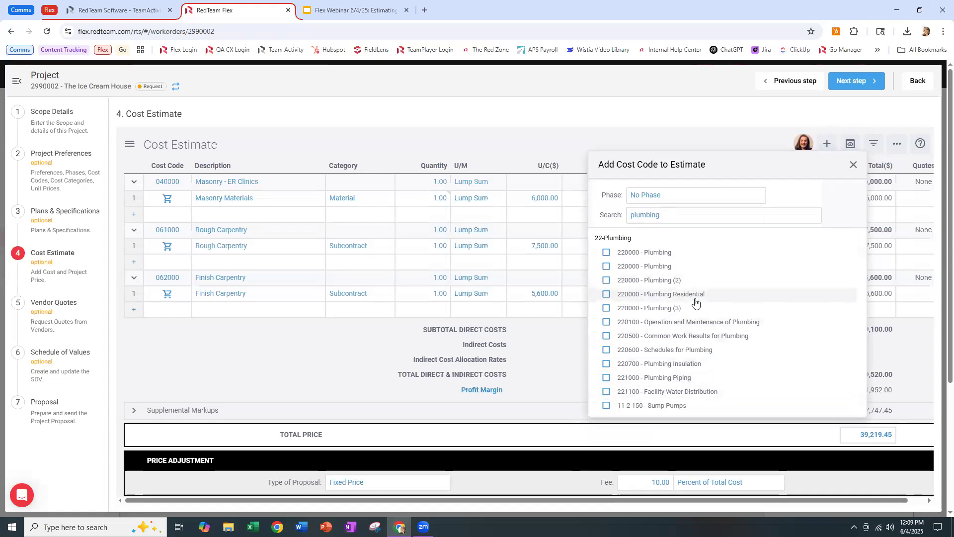
click(606, 296)
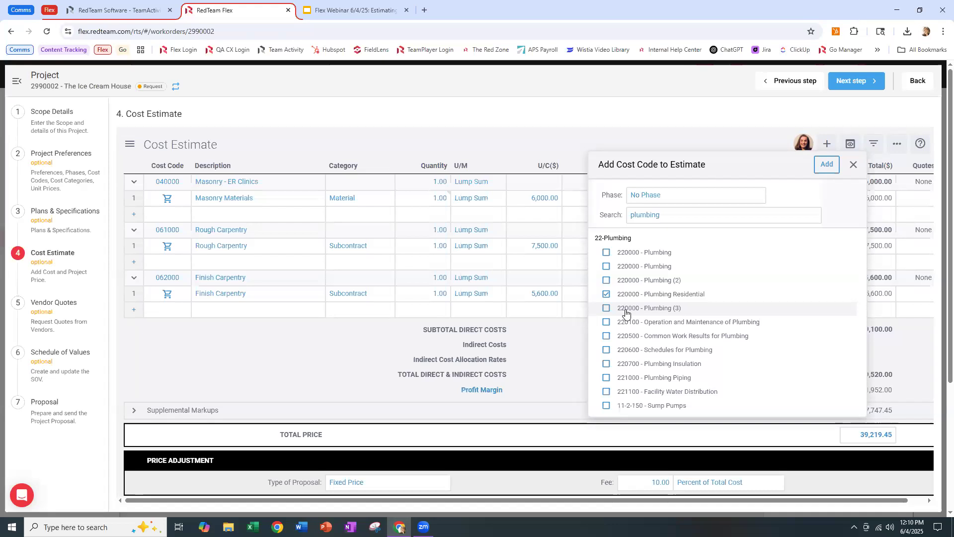
click(827, 166)
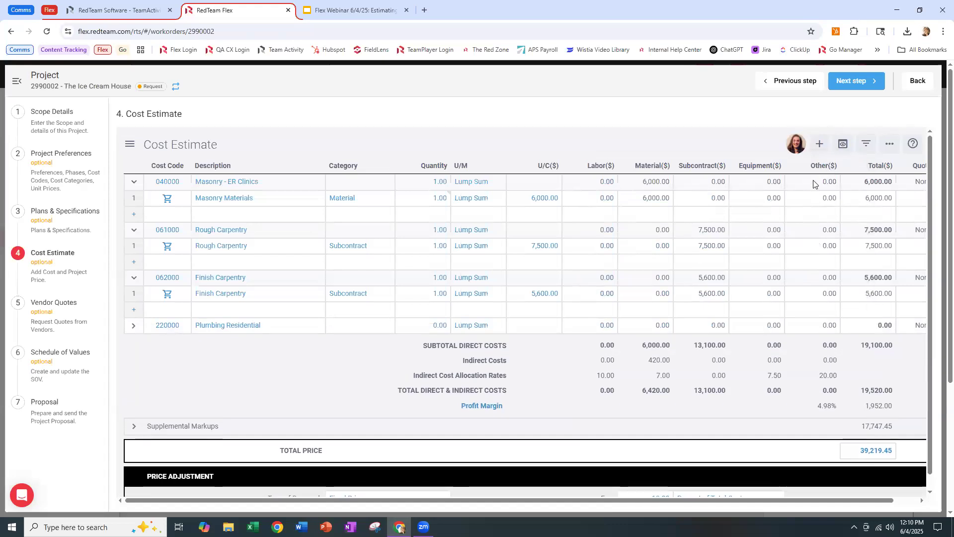
Step: Expand the Plumbing Residential cost code and set its overall quantity to 1
click(133, 328)
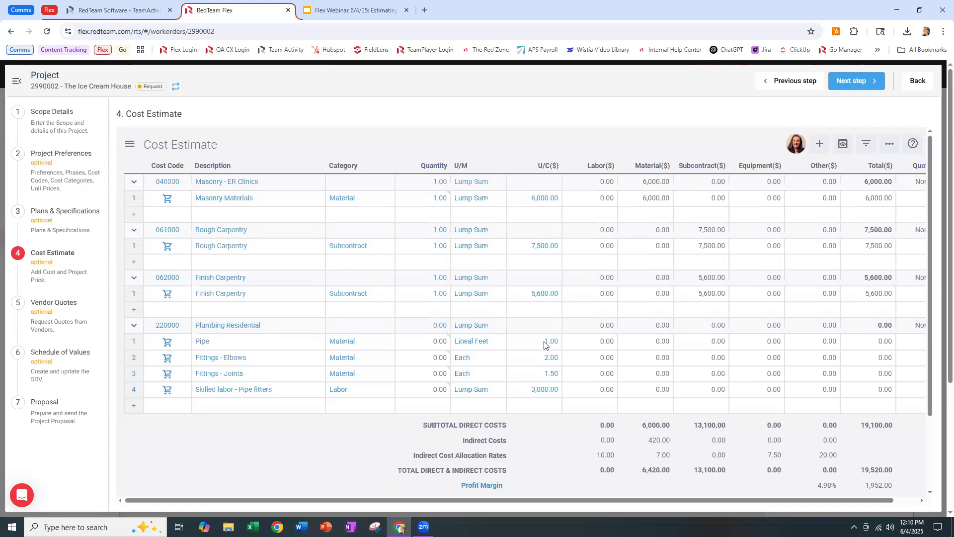
click(440, 330)
text(1)
key(Return)
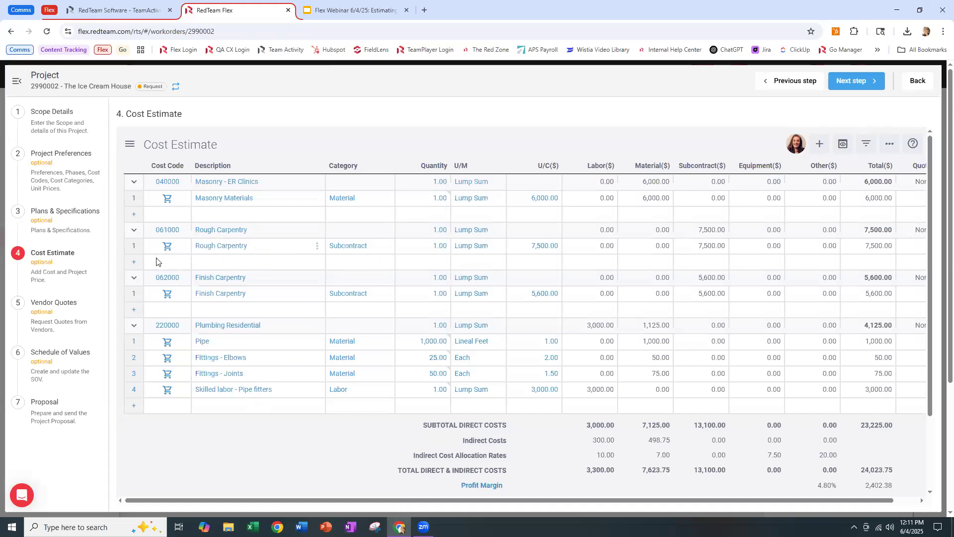
Step: Add two new line items under the Rough Carpentry cost code and rename its first line item to Lumber
click(133, 264)
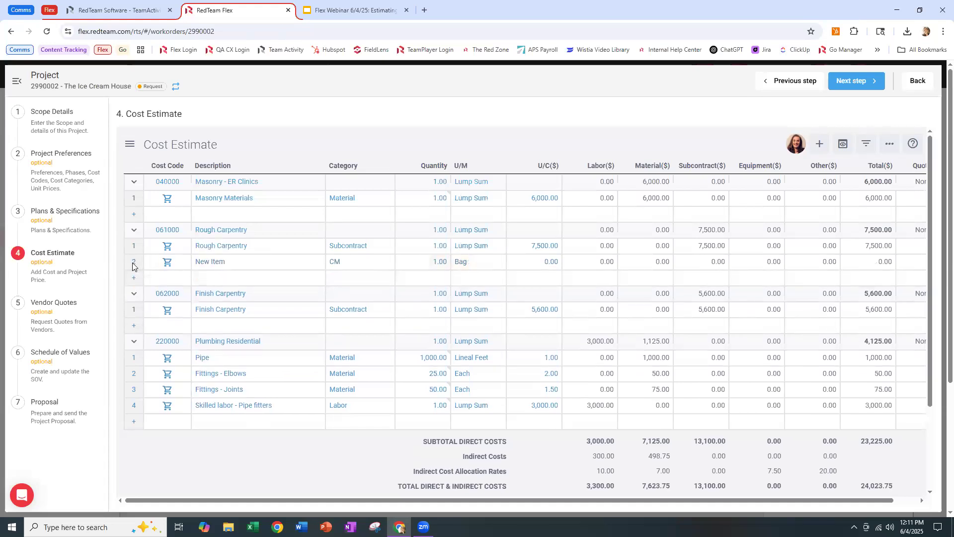
click(133, 279)
click(239, 247)
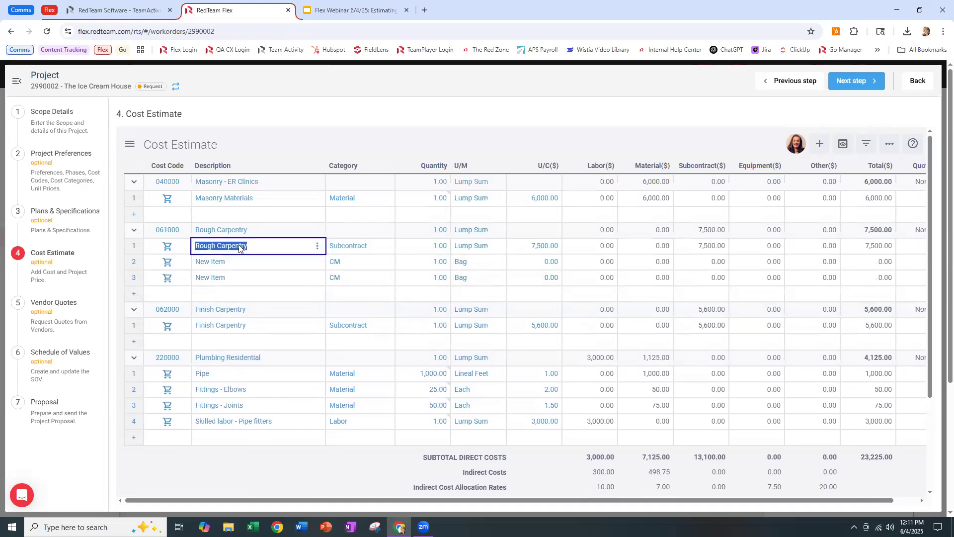
text(Lube)
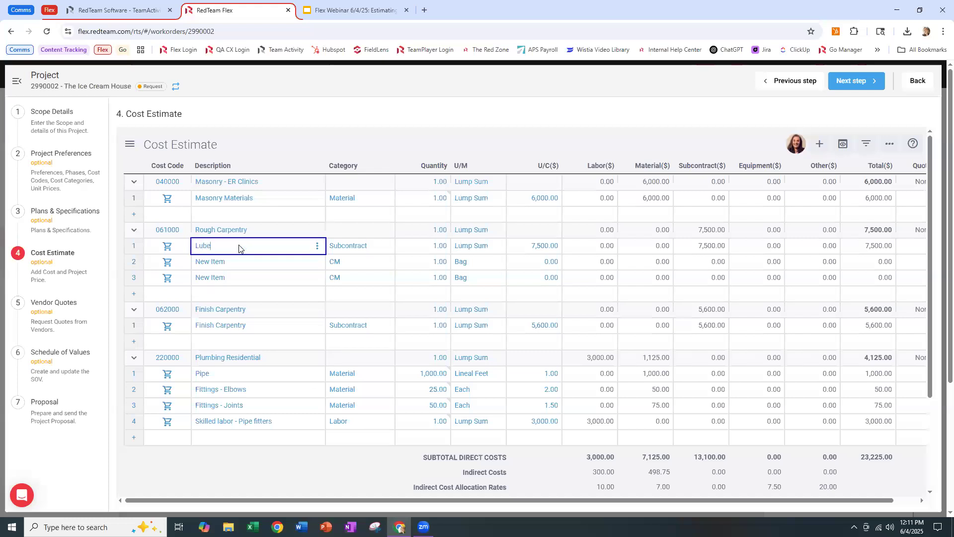
key(BackSpace)
key(BackSpace)
key(BackSpace)
text(umber)
Step: Name the two new line items under Rough Carpentry Installation and Delivery
click(243, 268)
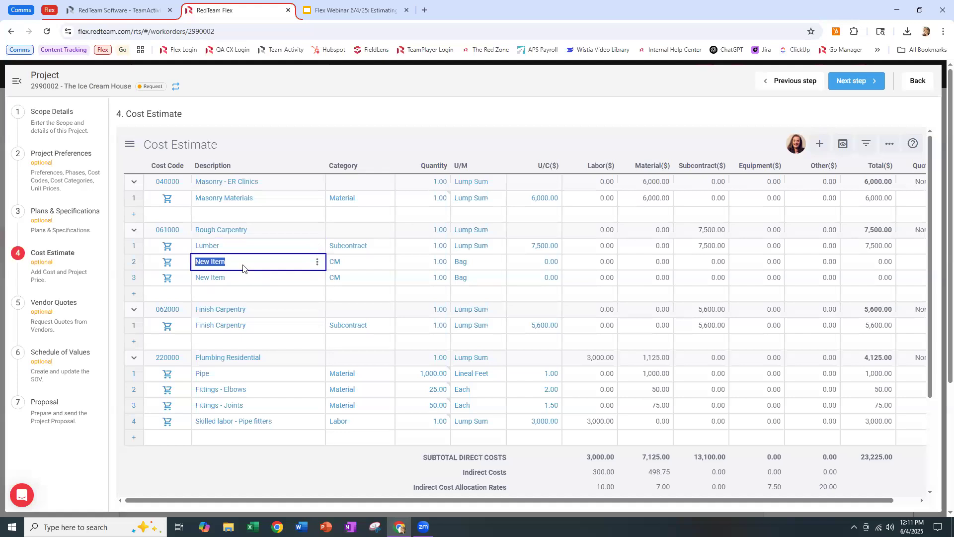
text(Installation)
click(237, 282)
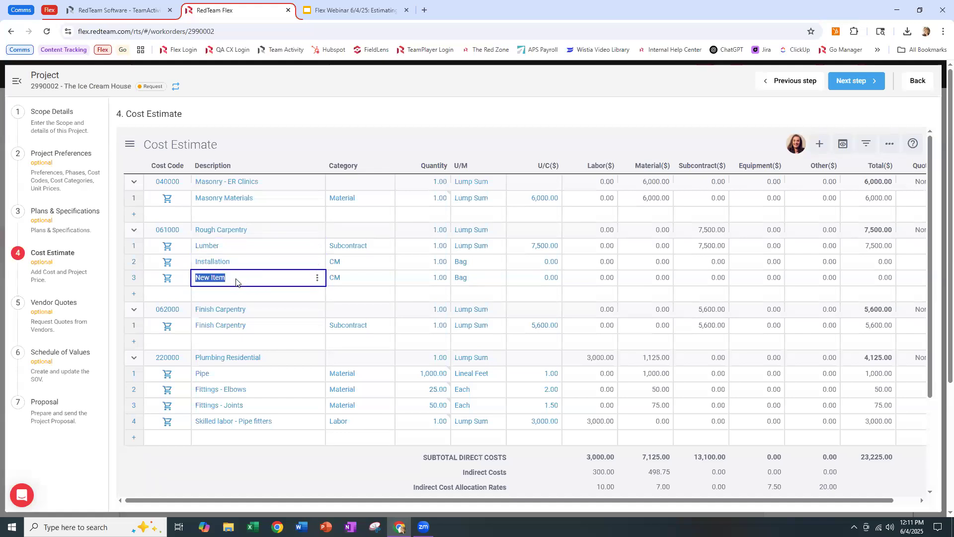
text(Delivery)
key(Return)
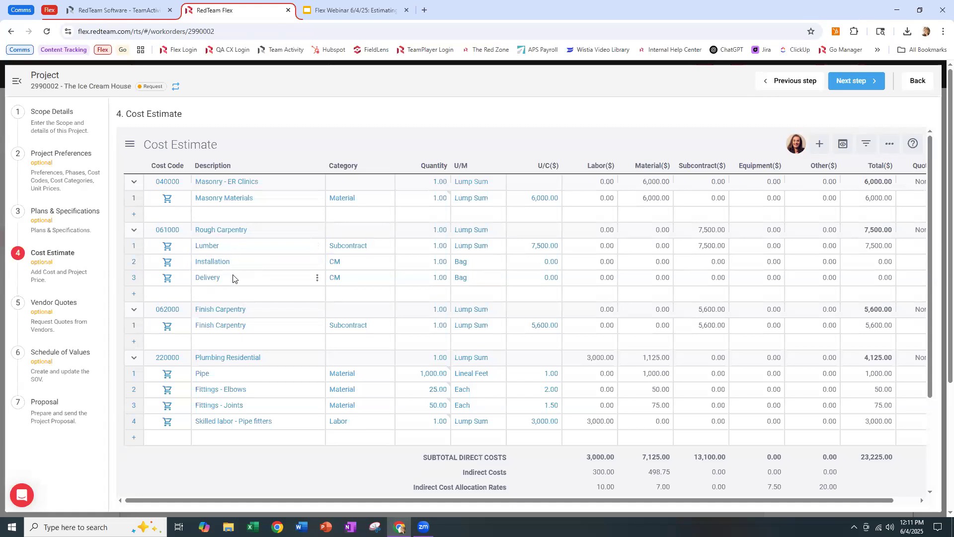
Step: Replace the Lumber item's narrative with "Scope of work for this assembly line item" in its Buyout Item Profile
click(317, 246)
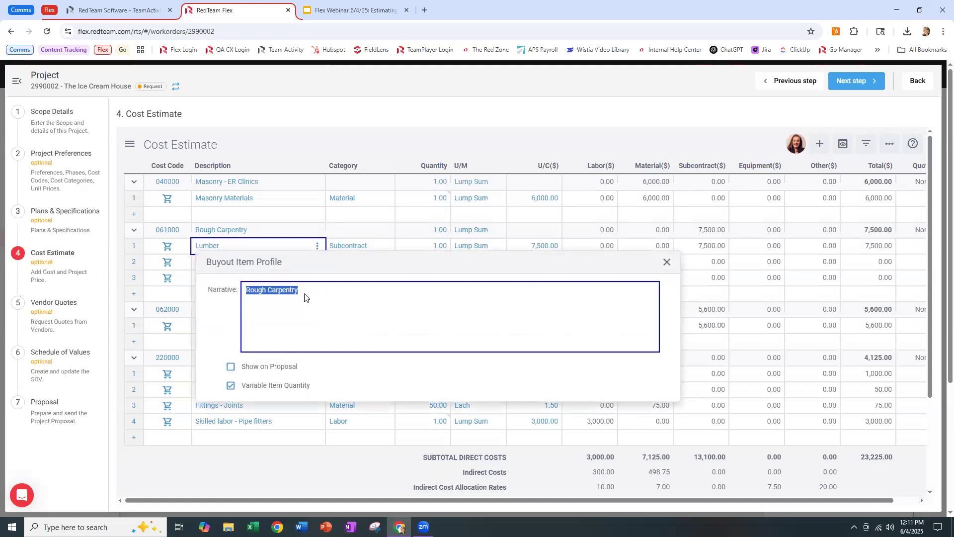
text(Scope)
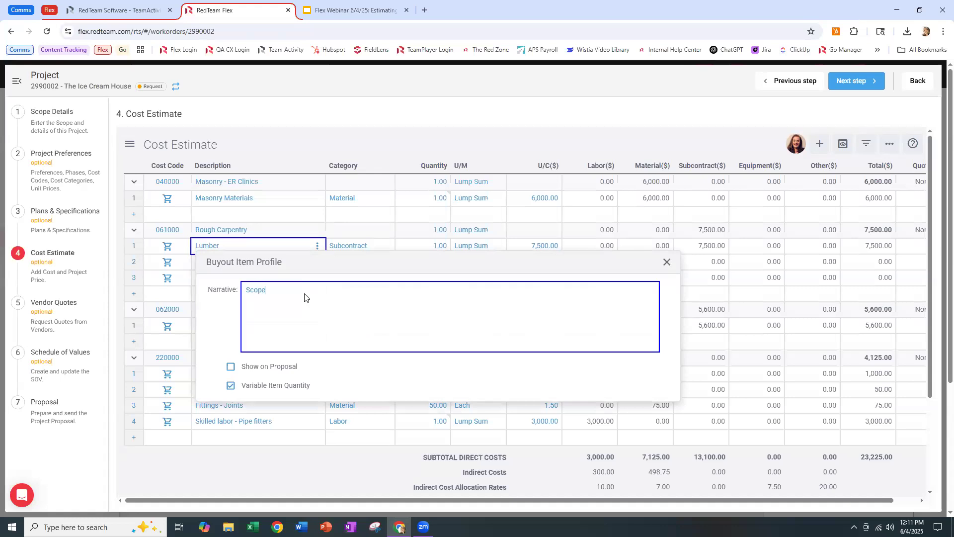
text( of work for this assembly line item)
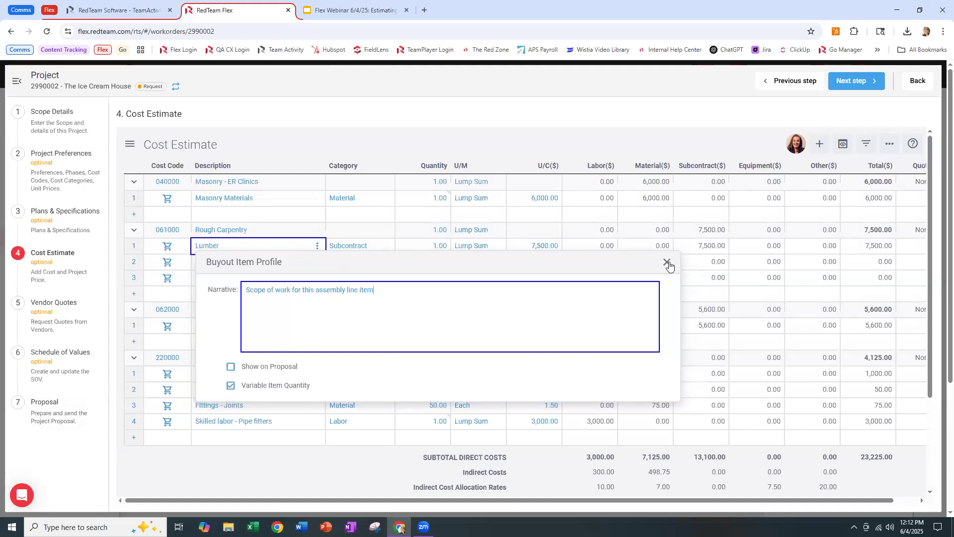
click(667, 262)
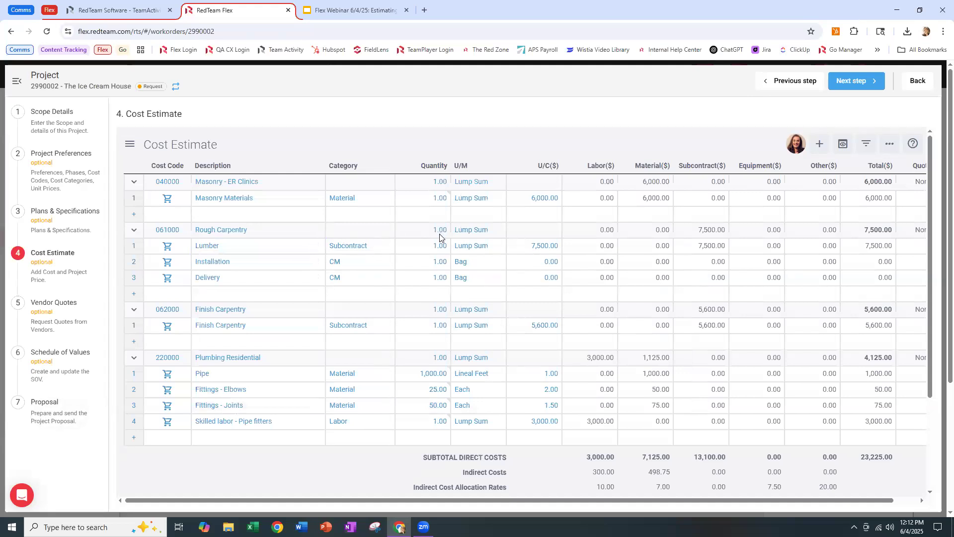
Step: Set the Lumber line item's quantity to 45 and its unit of measure to Lineal Feet
click(438, 247)
text(45)
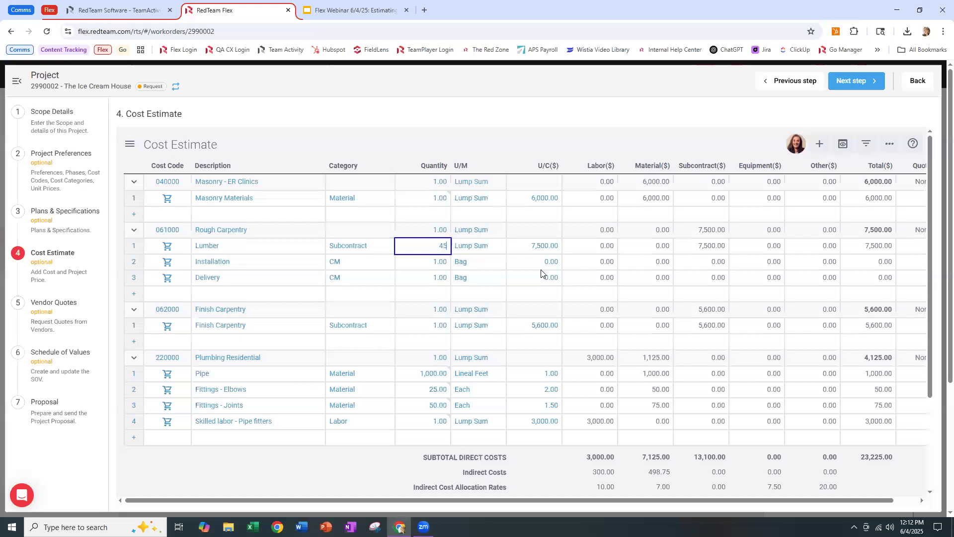
click(485, 246)
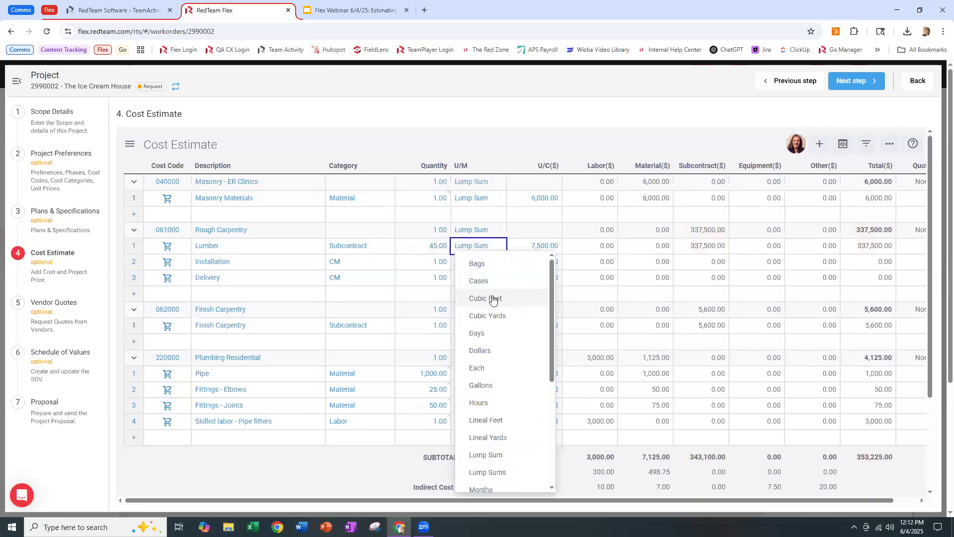
scroll(500, 349, down, 2)
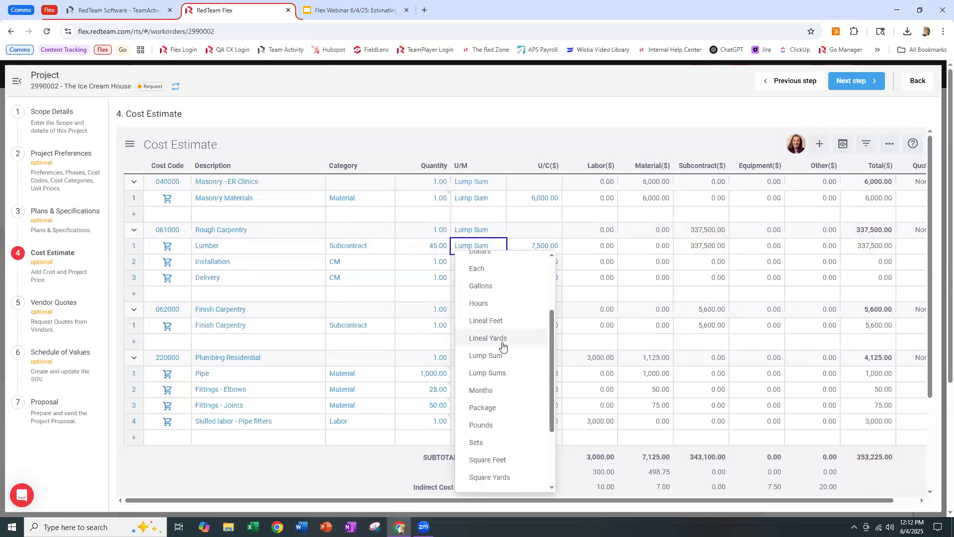
click(497, 331)
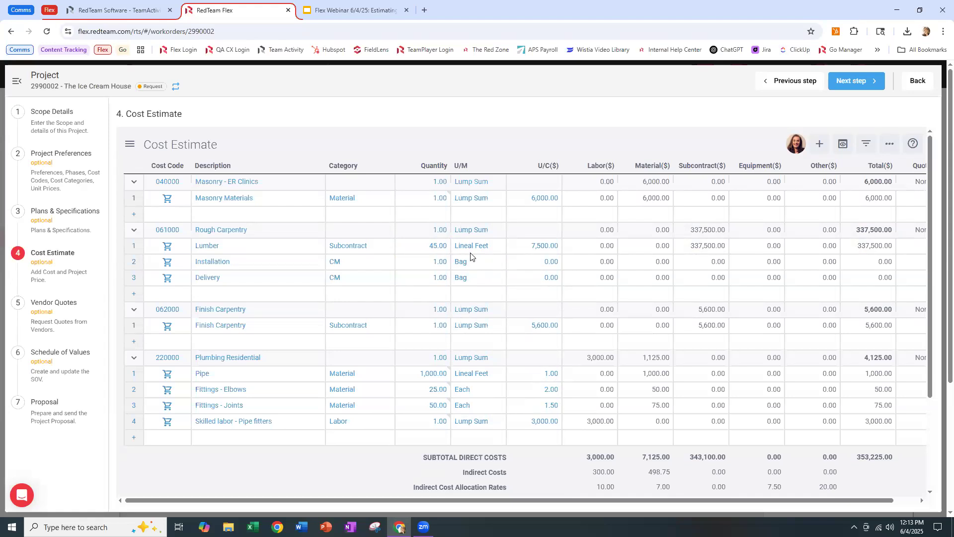
Step: Set the overall quantity of the Rough Carpentry cost code to 6
click(442, 230)
text(6)
key(Return)
Step: Enter "Delivery to site at beginning of project" as the Delivery item's narrative in its Buyout Item Profile
click(317, 277)
click(230, 418)
text(Delivery to site at begining of project)
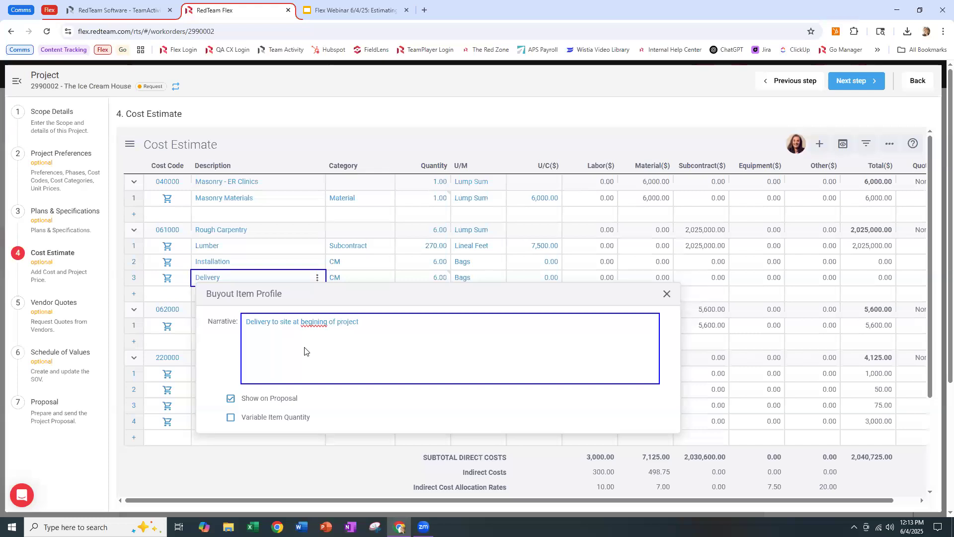
right_click(320, 322)
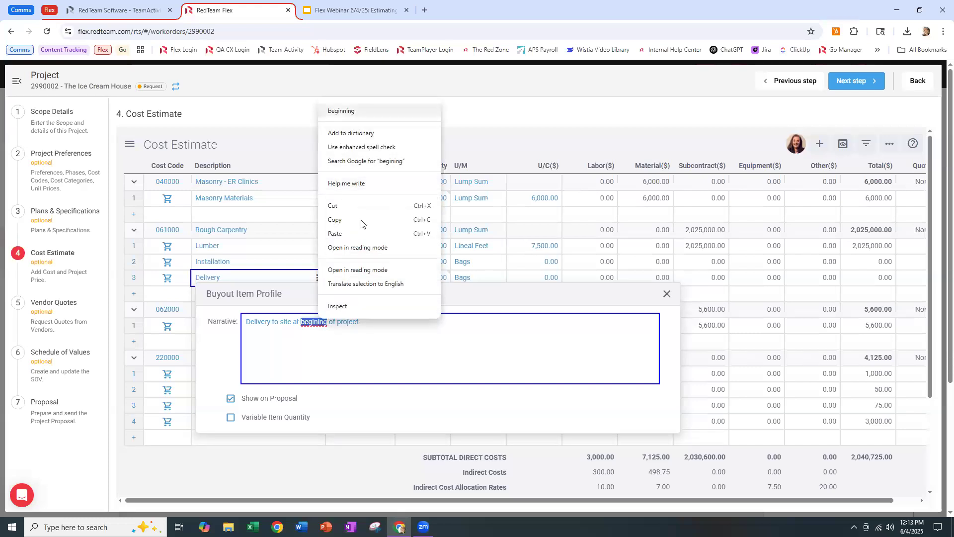
click(342, 113)
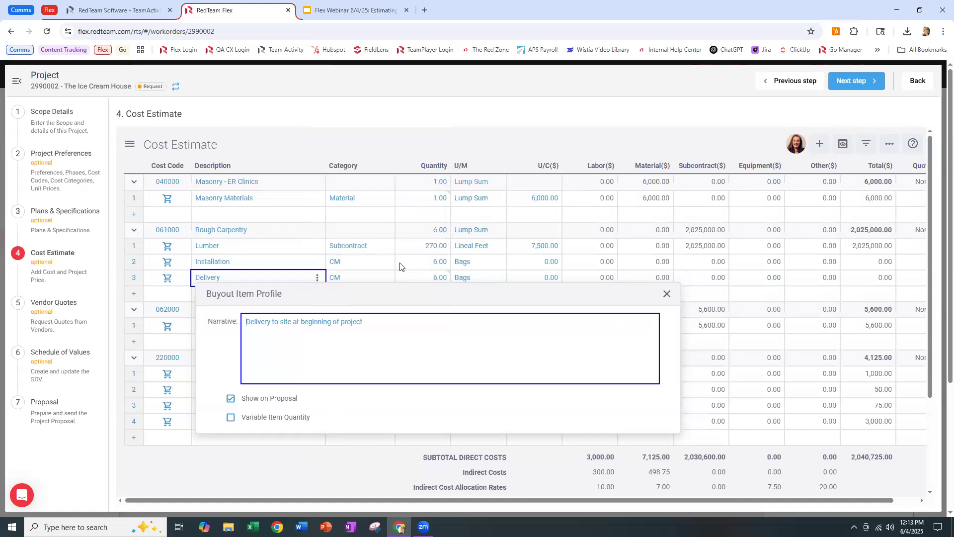
click(667, 294)
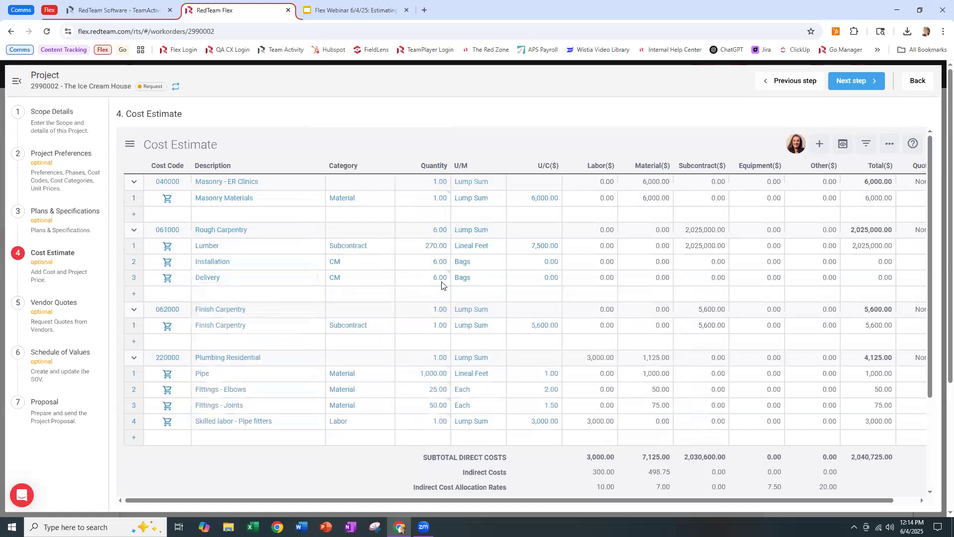
Step: Set the Delivery line item to quantity 1, unit Lump Sum and unit cost 6,500
click(444, 280)
text(1)
click(469, 277)
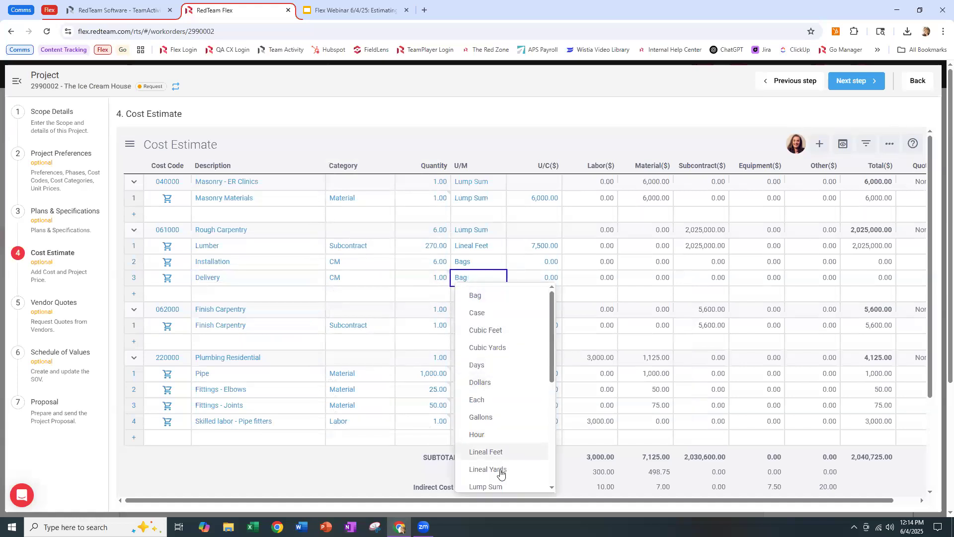
click(489, 485)
click(551, 282)
text(6,500)
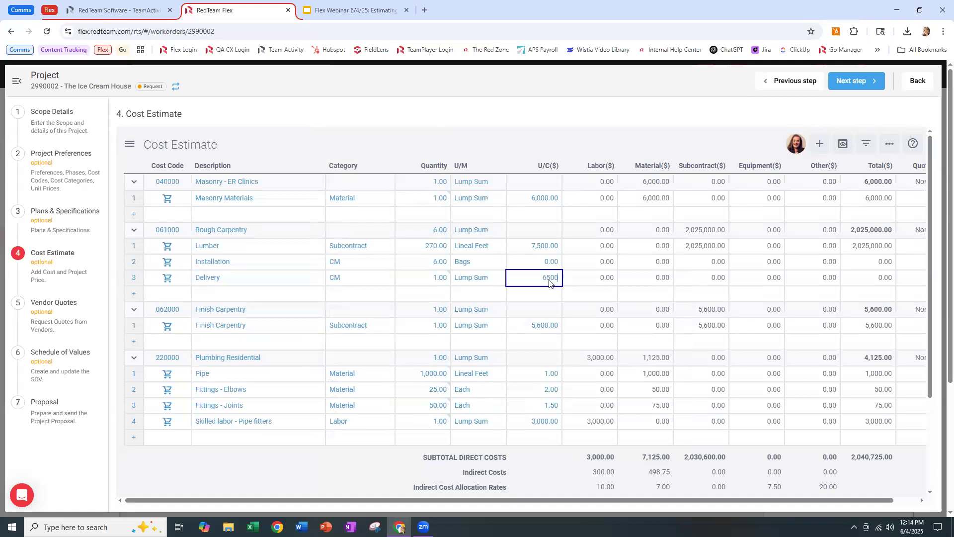
key(Return)
Step: Set the overall quantity of the Rough Carpentry cost code to 3
click(437, 235)
text(3)
key(Return)
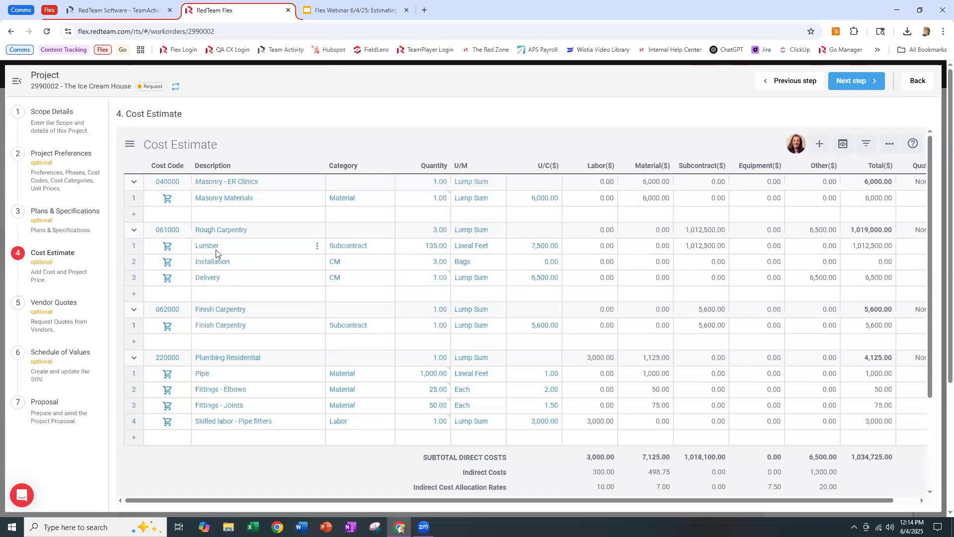
Step: Search the cost codes available to add to the estimate for "plumbing" without adding any
right_click(171, 234)
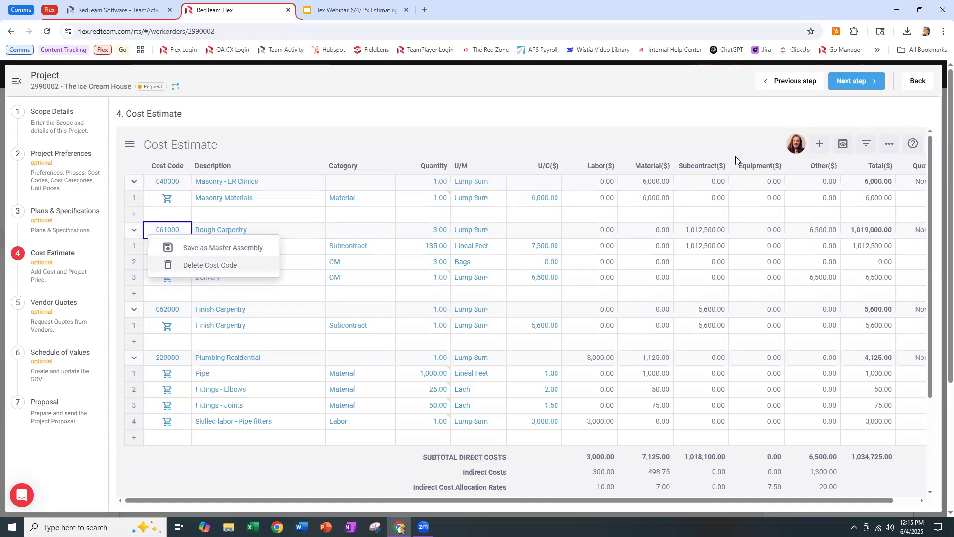
click(818, 146)
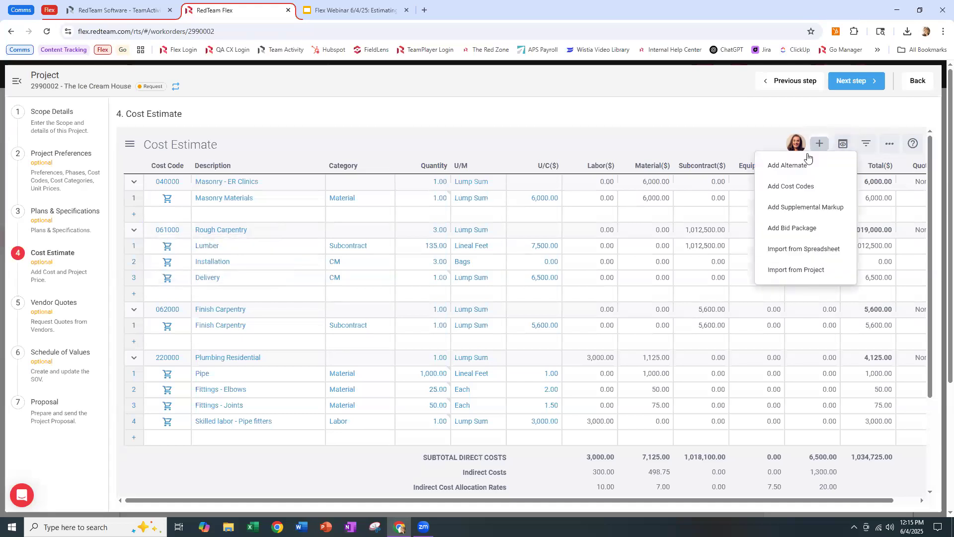
click(808, 187)
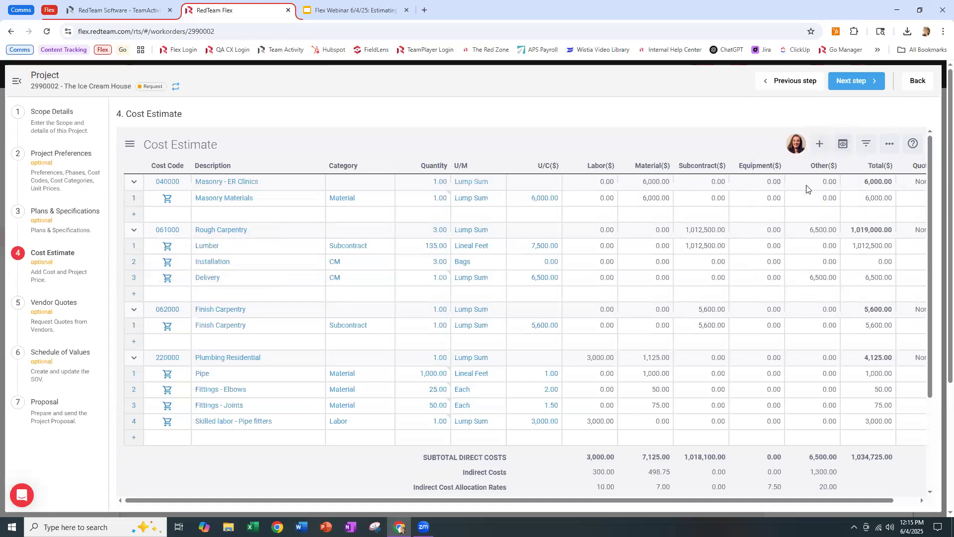
click(712, 217)
text(plumbing)
key(Return)
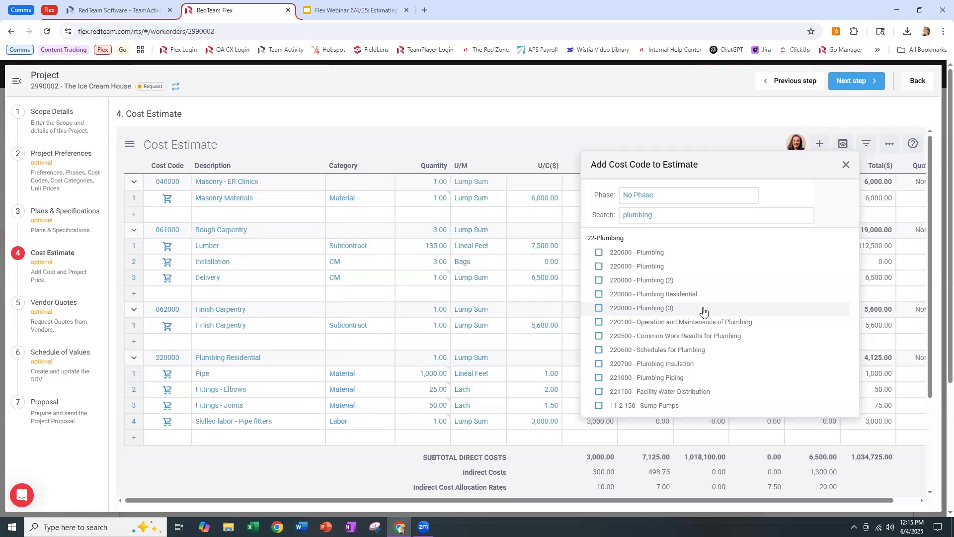
click(846, 165)
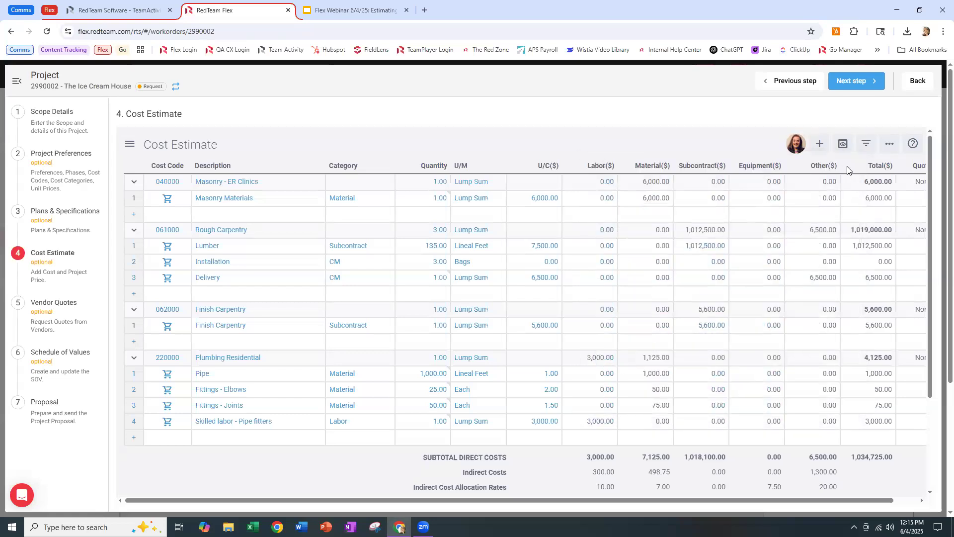
Step: Rename the Rough Carpentry cost code to "Rough Carpentry - Multi Family" and save it as a master assembly
click(257, 231)
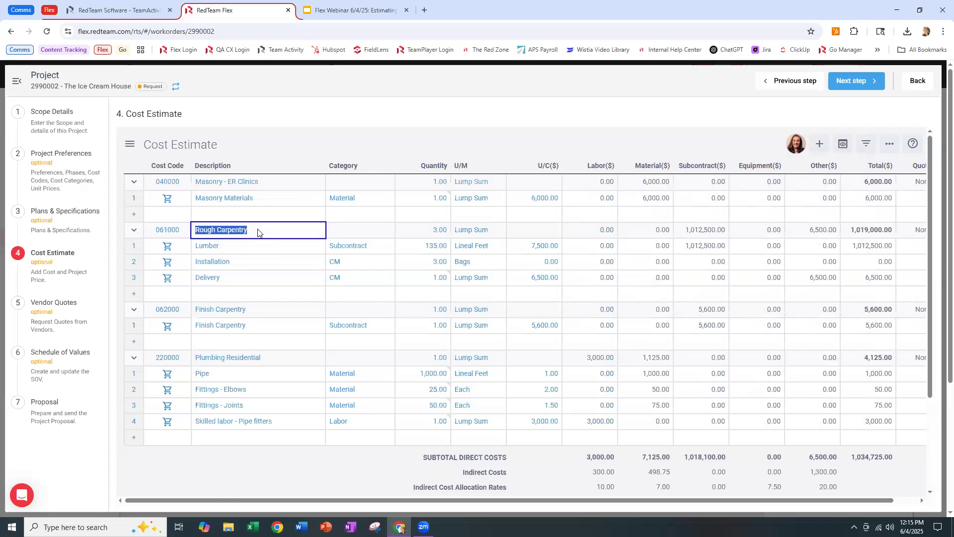
click(257, 232)
text(- Multi Family)
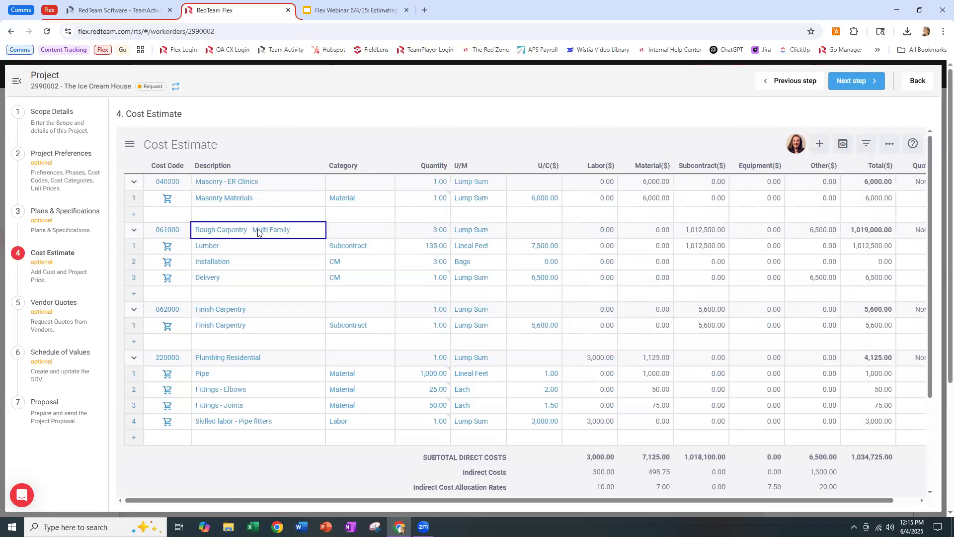
key(Return)
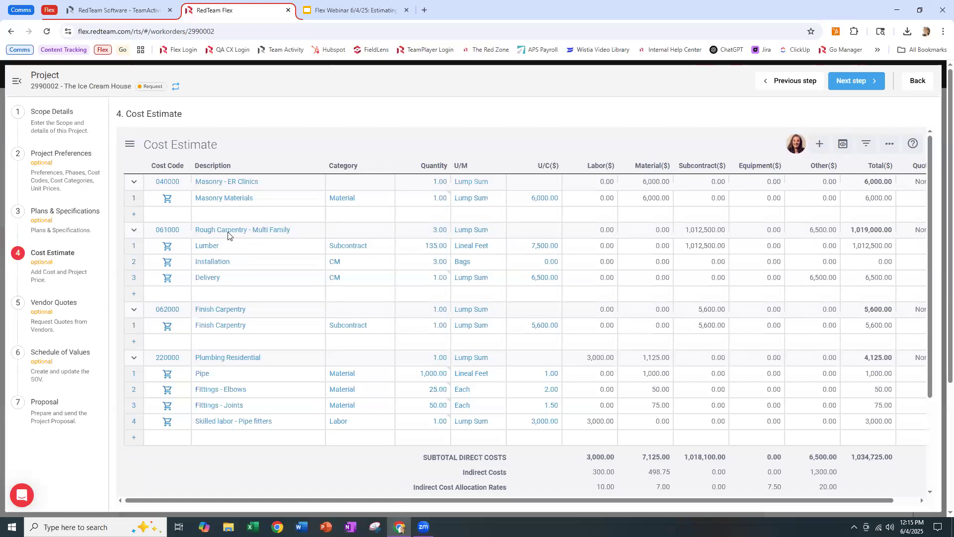
right_click(177, 231)
click(182, 247)
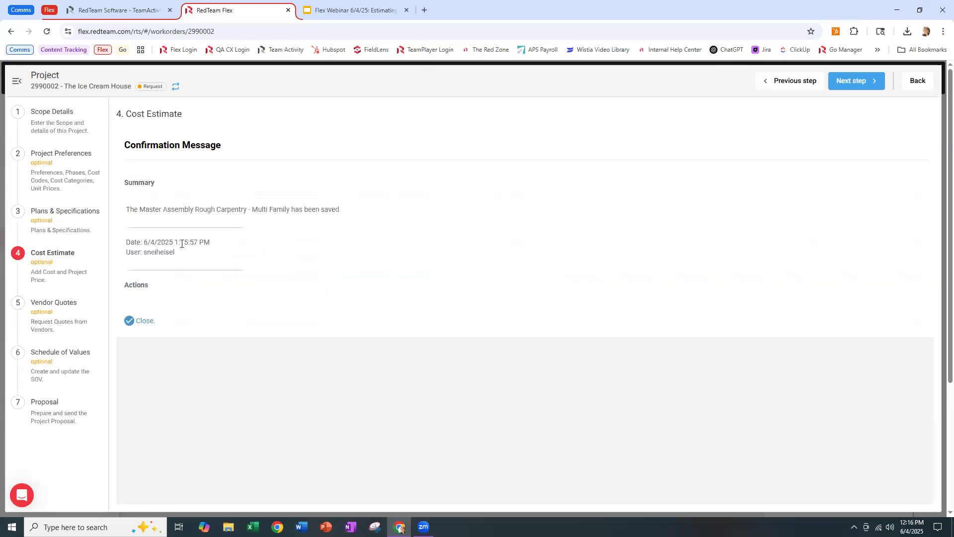
click(144, 320)
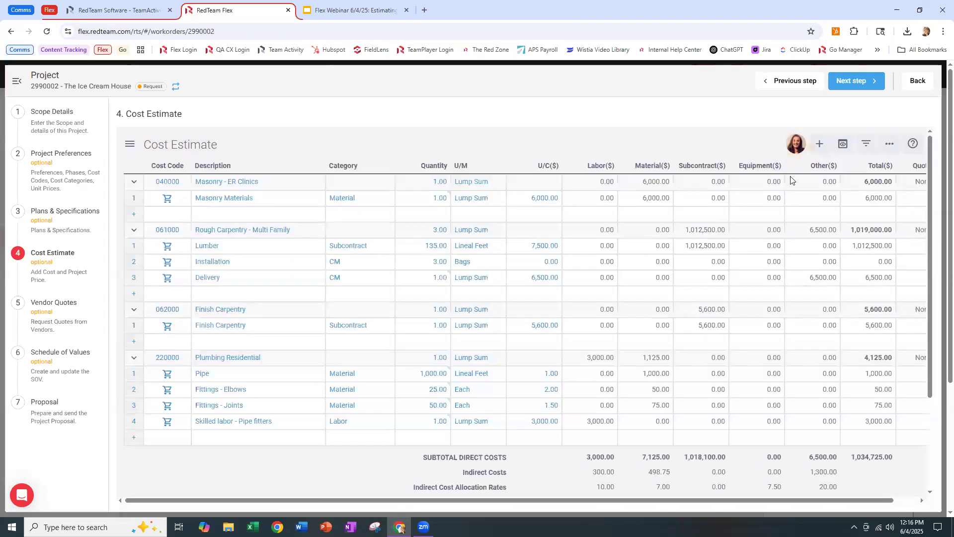
Step: Search the cost codes available to add to the estimate for "rough carpentry" to check for the saved master assembly
click(819, 144)
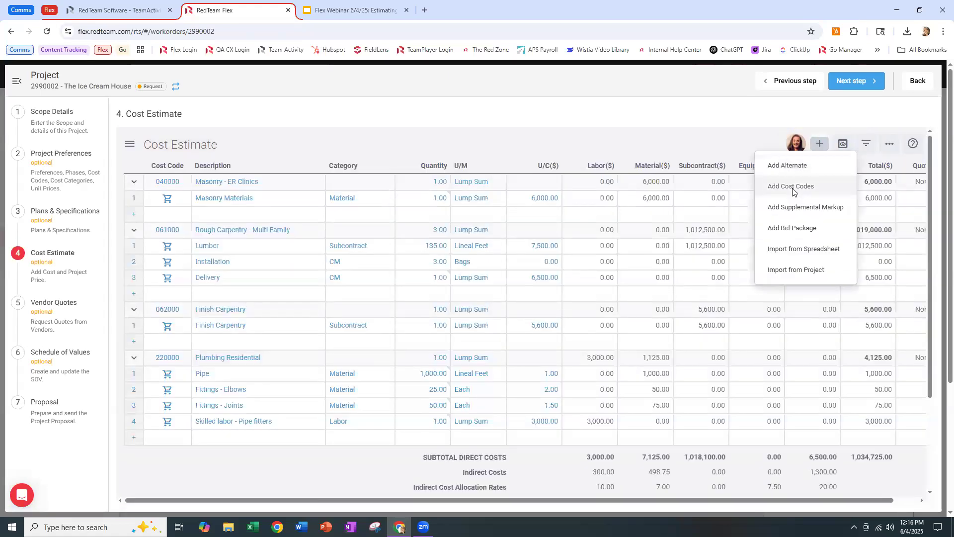
click(794, 192)
click(732, 216)
text(rough car)
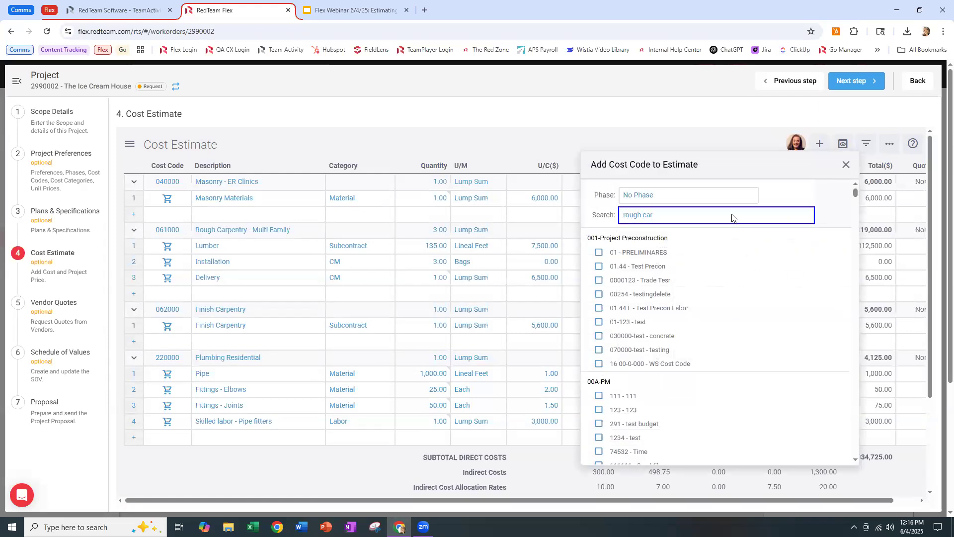
text(pet)
text(try)
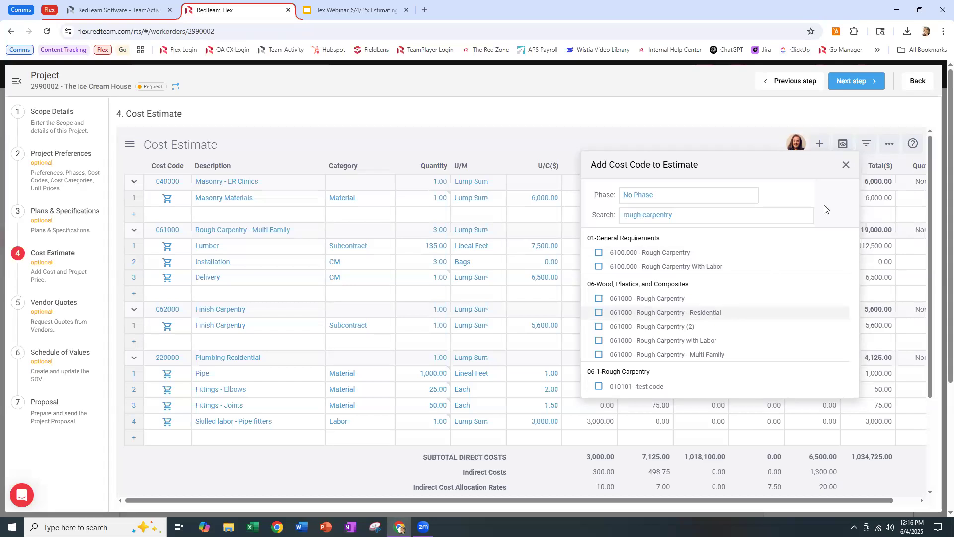
click(845, 164)
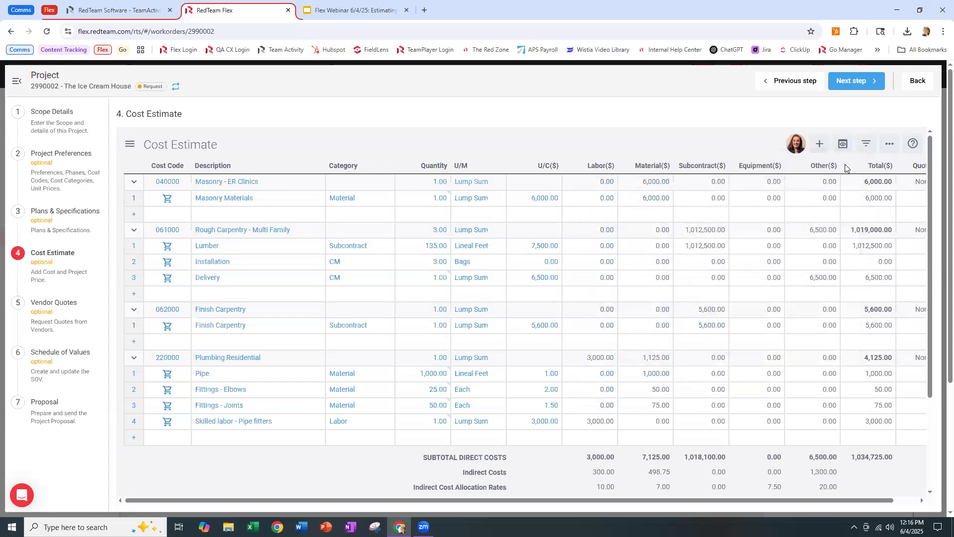
right_click(172, 235)
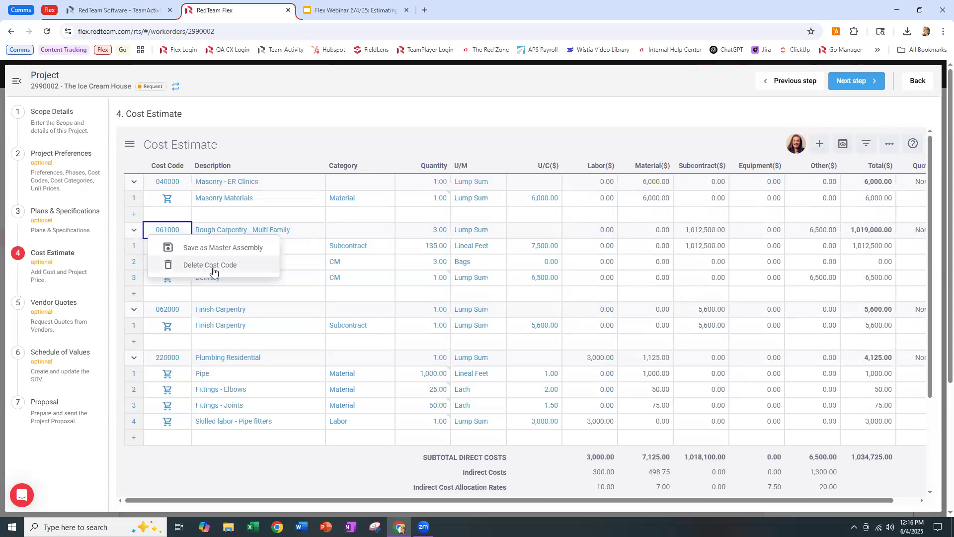
click(174, 228)
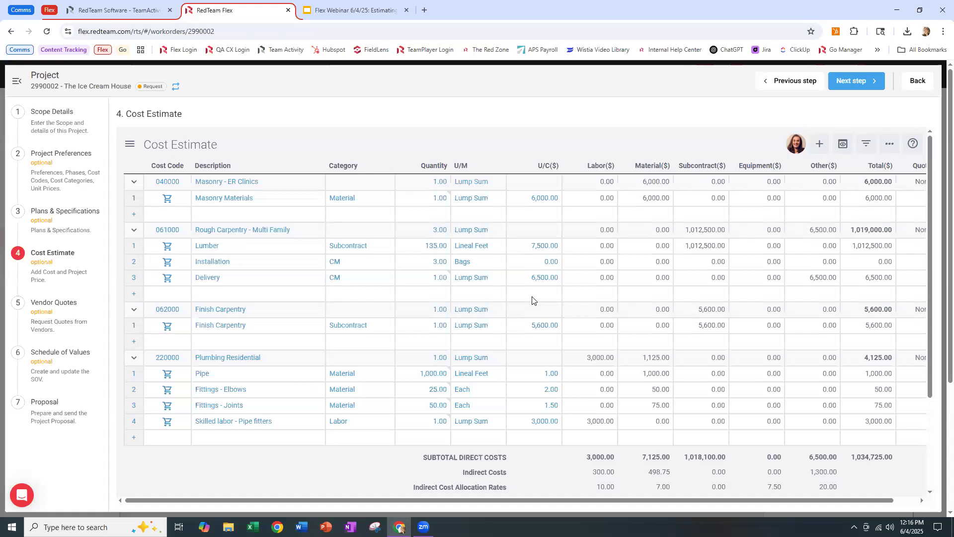
click(543, 278)
click(476, 280)
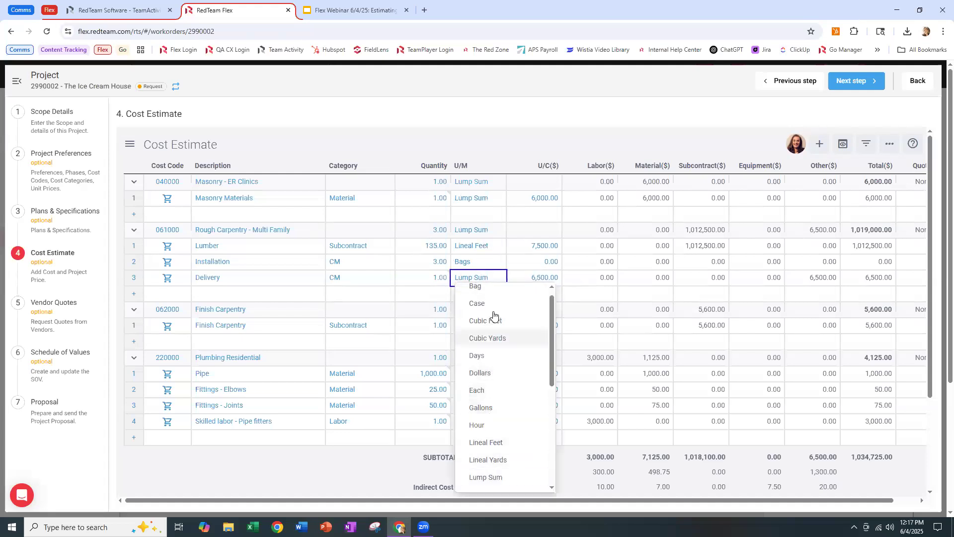
click(443, 297)
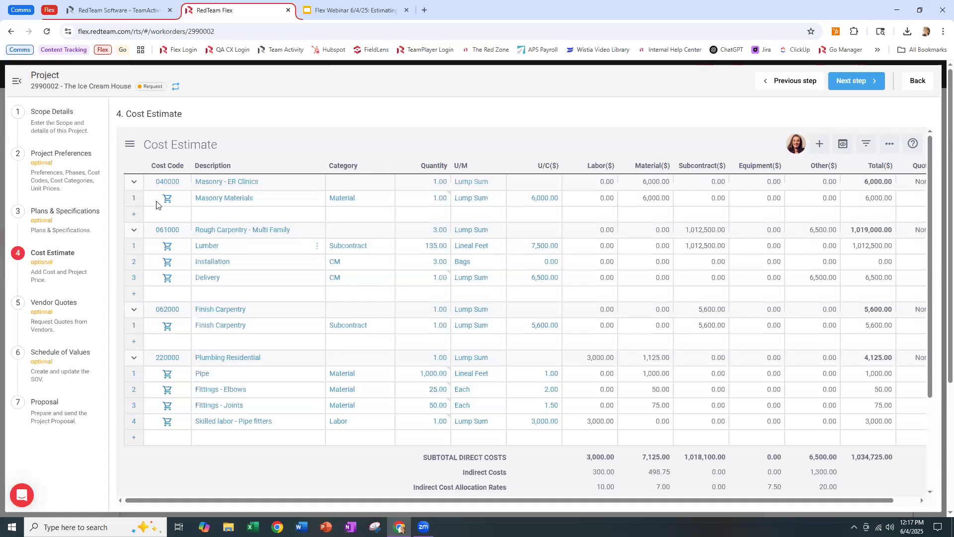
Step: Review the project cost categories in the project preferences and the categories available to add, without adding any
click(58, 169)
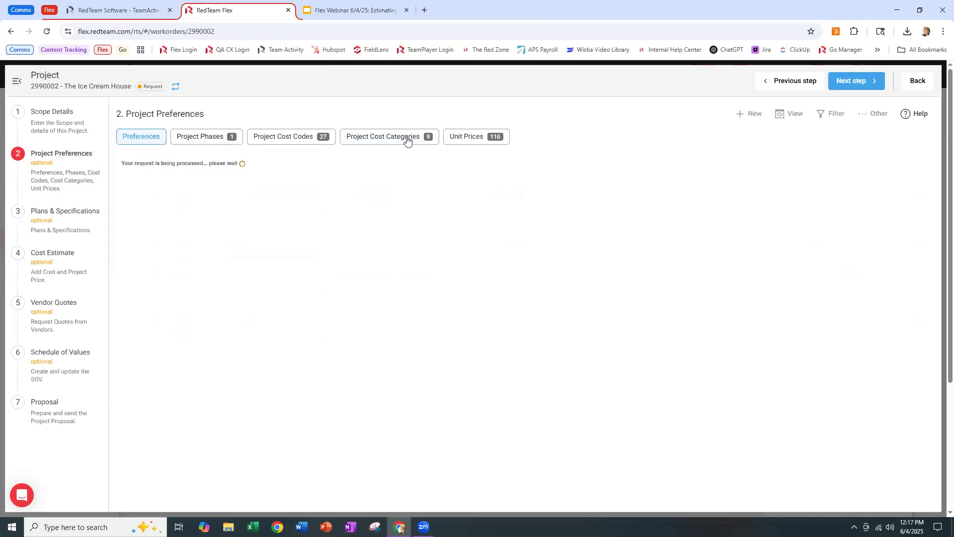
click(407, 136)
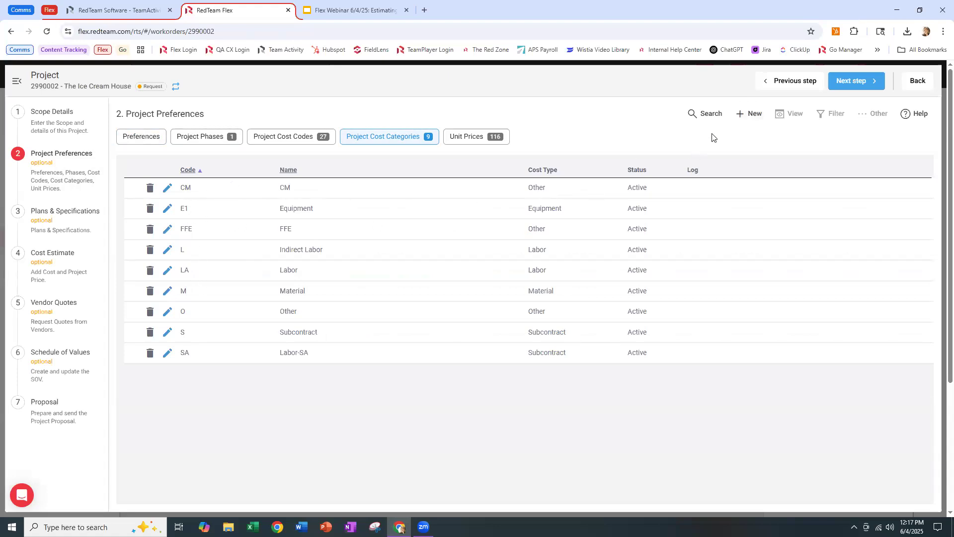
click(739, 119)
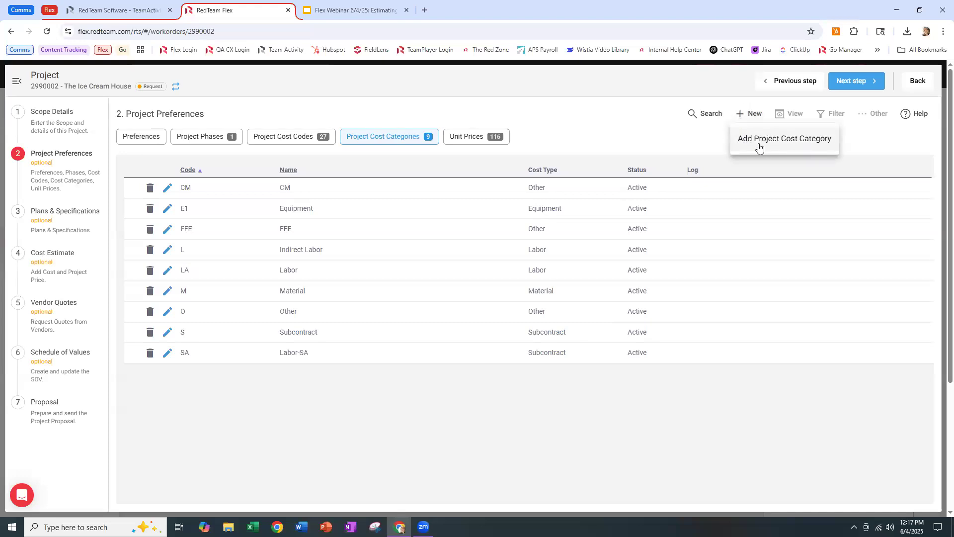
click(786, 141)
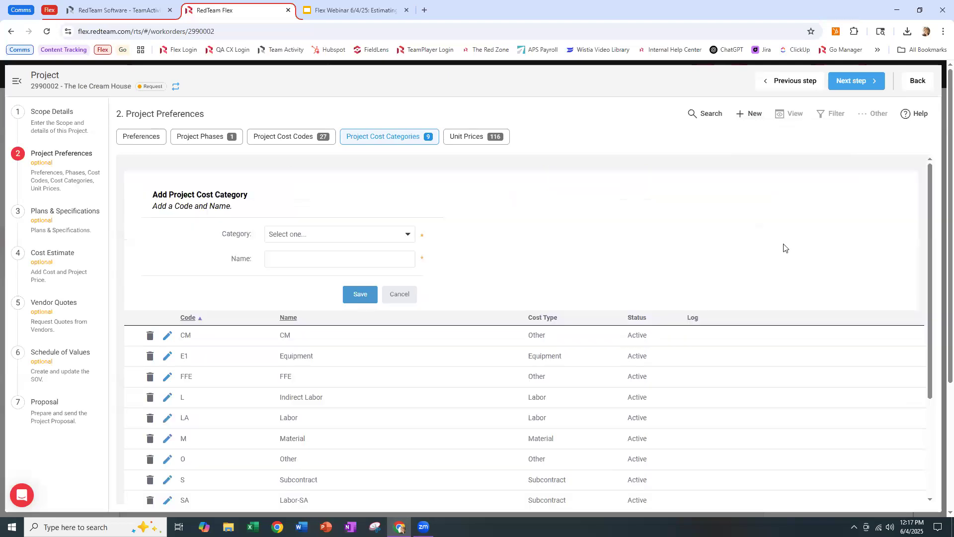
click(374, 234)
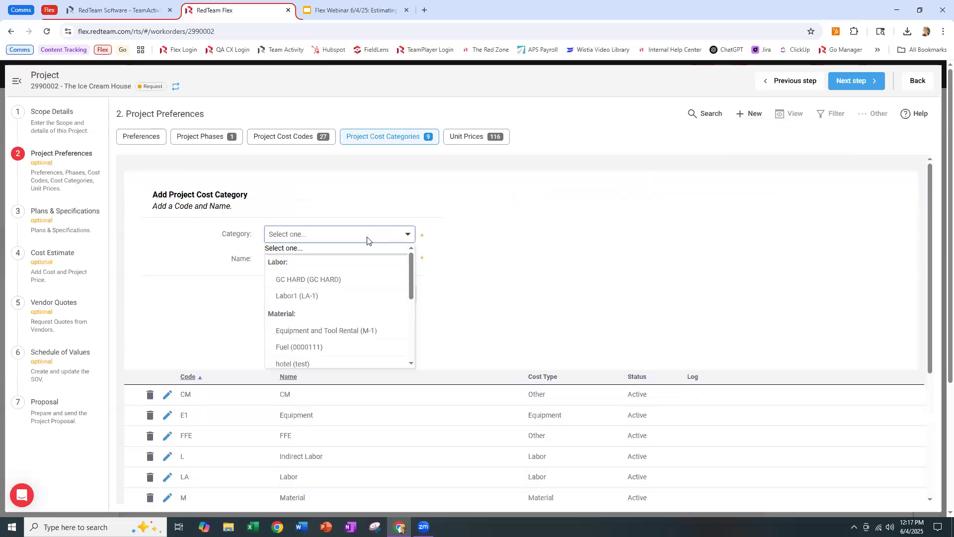
scroll(333, 308, down, 5)
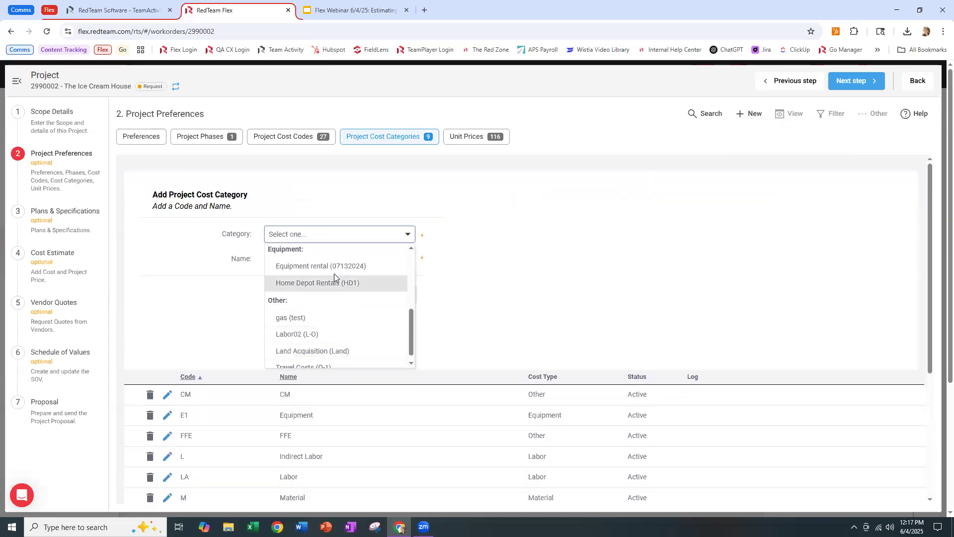
scroll(377, 346, down, 1)
click(475, 299)
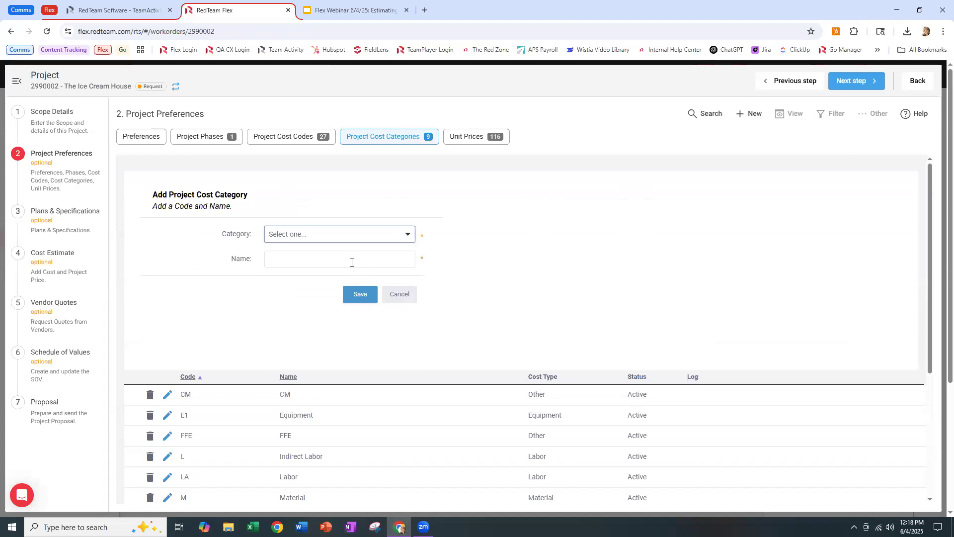
click(400, 296)
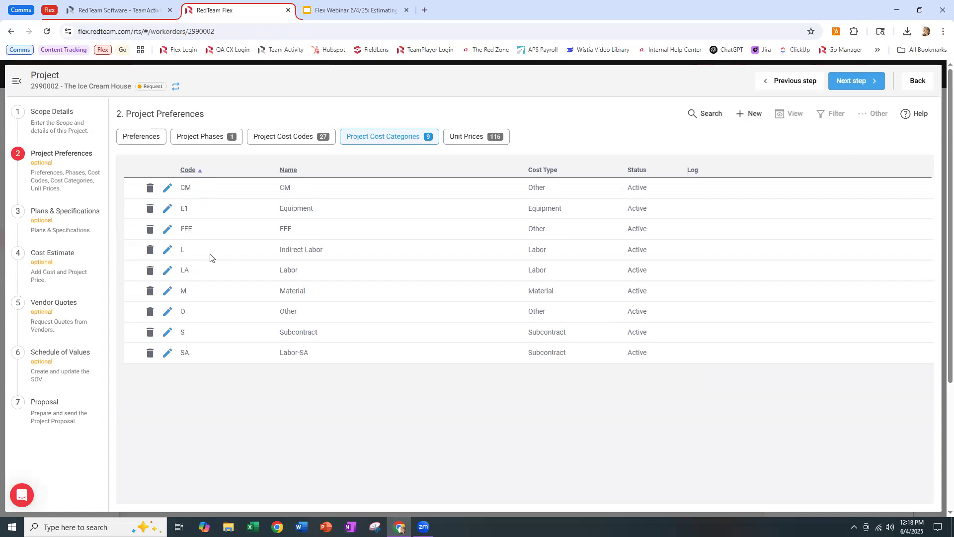
Step: Return to the cost estimate and set the category of the Installation line under Rough Carpentry - Multi Family to Subcontract
click(75, 278)
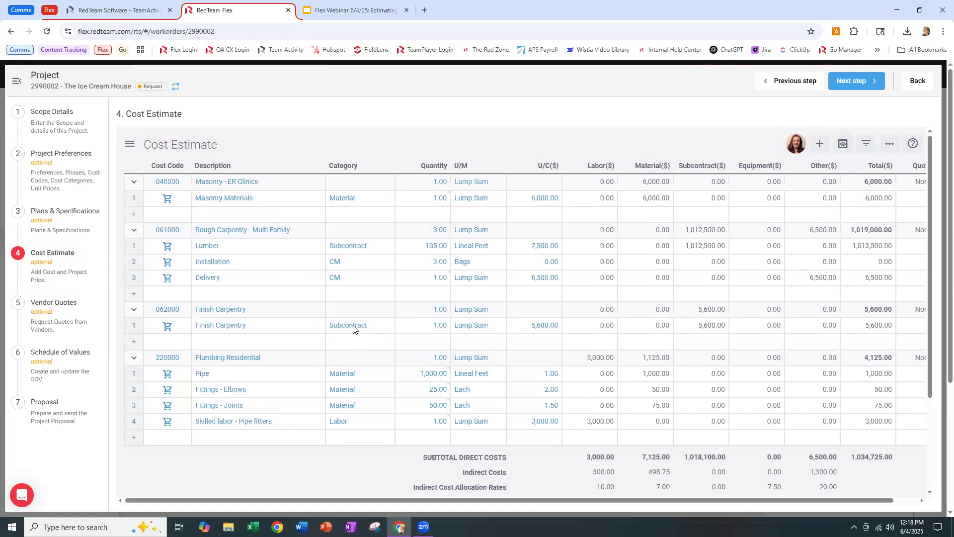
click(382, 330)
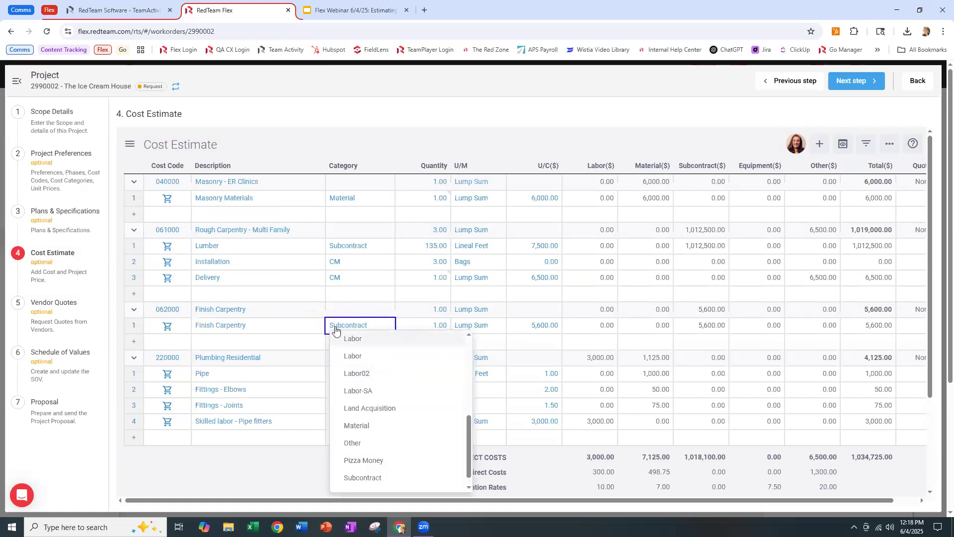
click(352, 264)
click(351, 266)
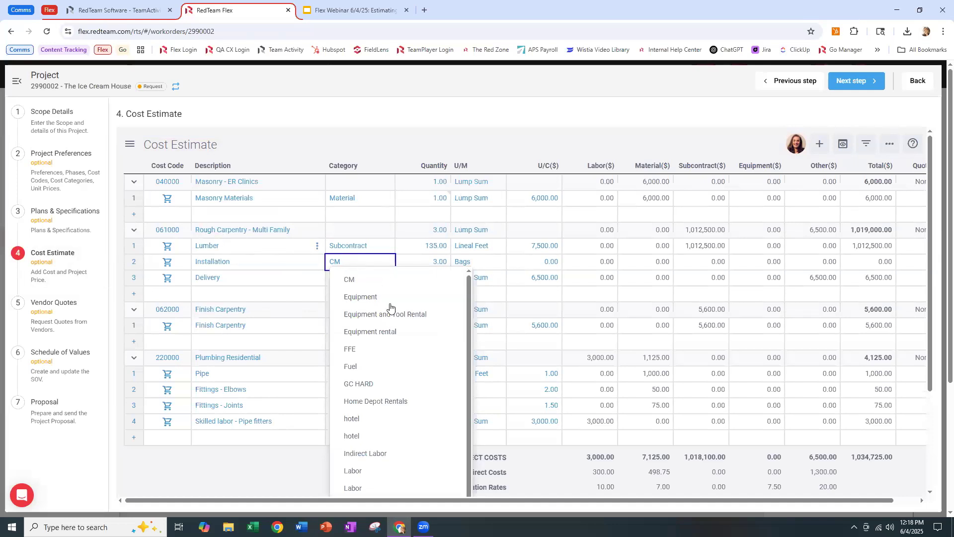
scroll(398, 431, down, 1)
scroll(398, 430, down, 5)
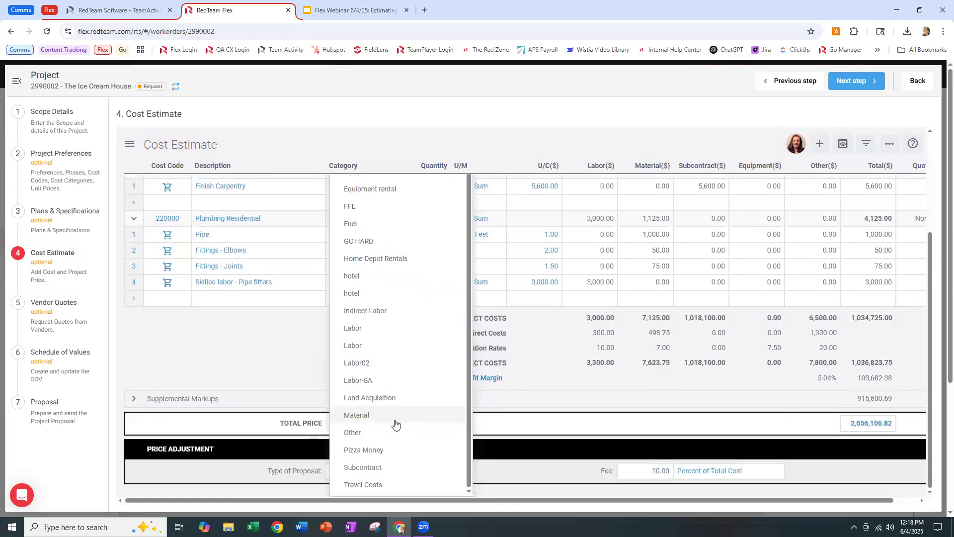
click(394, 478)
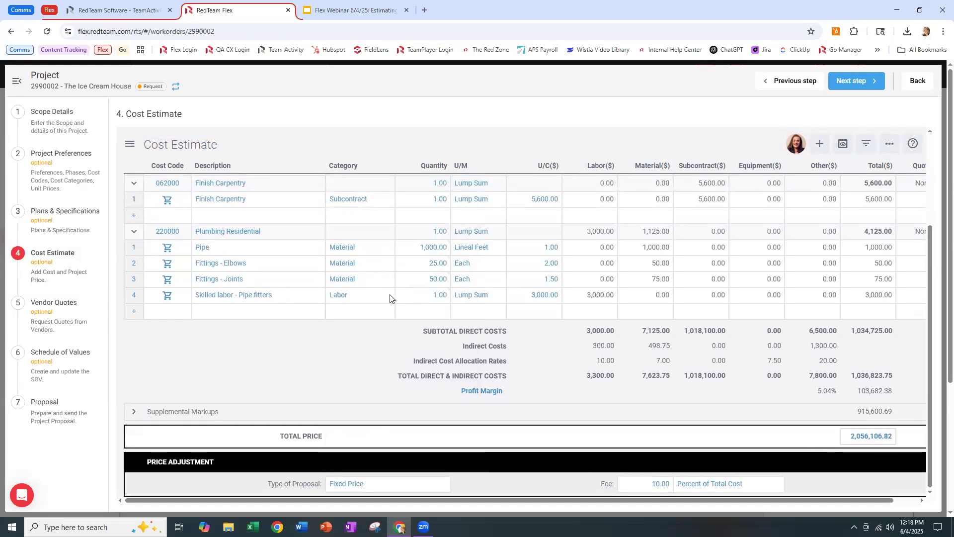
Step: Set the category of the Delivery line under Rough Carpentry - Multi Family to Subcontract
scroll(382, 293, up, 3)
click(359, 277)
scroll(405, 395, down, 5)
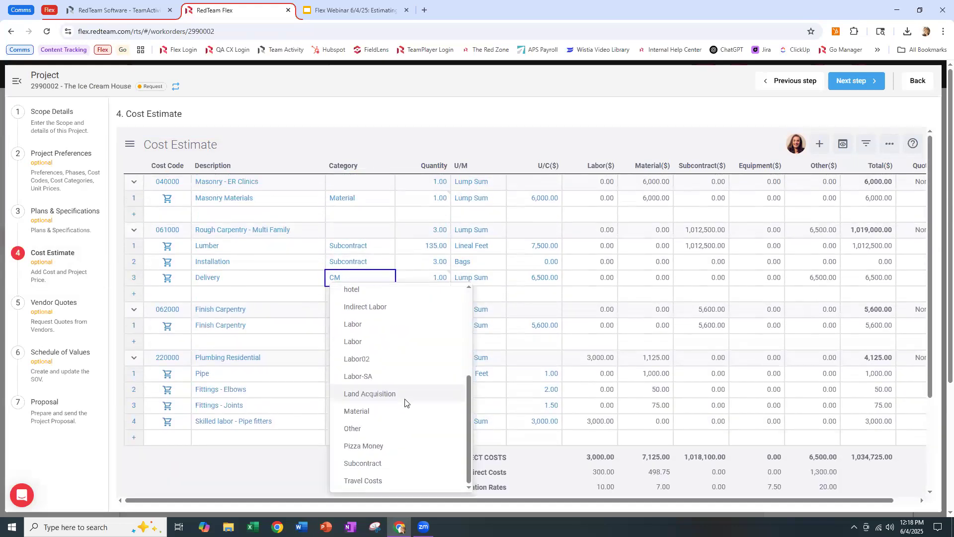
click(379, 337)
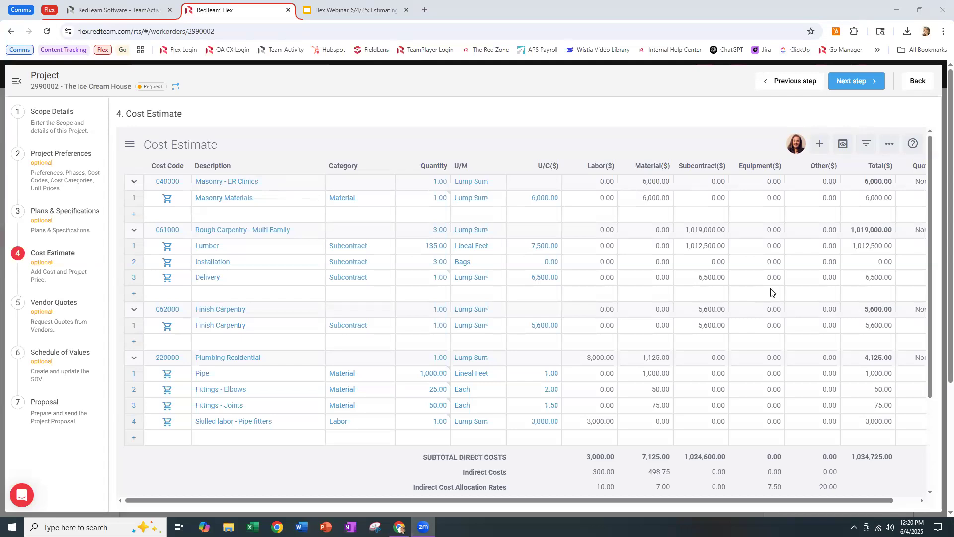
Step: Set the project's indirect cost allocation rates to 5% for labor and 3% for subcontract, and return to the cost estimate
scroll(857, 271, down, 3)
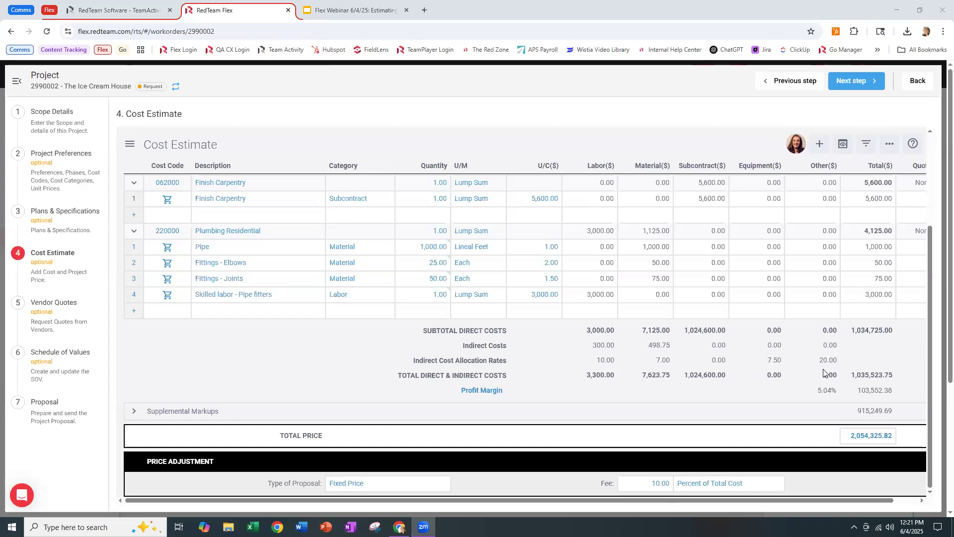
click(40, 170)
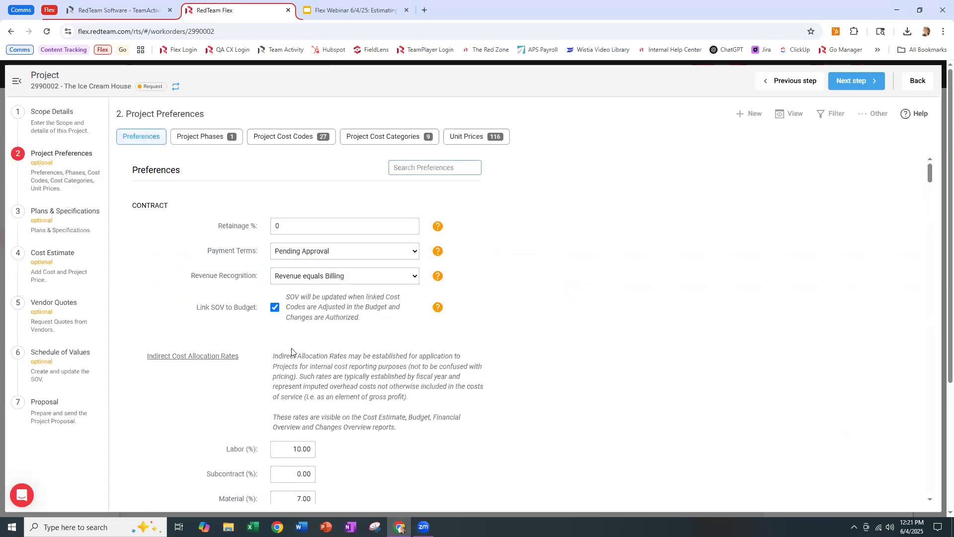
scroll(250, 314, down, 2)
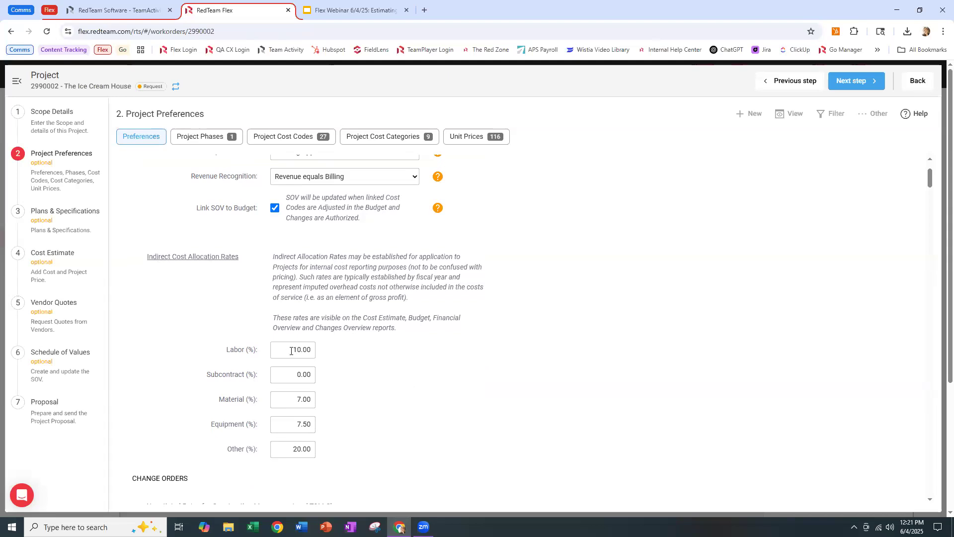
click(312, 354)
text(5)
key(Tab)
text(3)
click(290, 415)
click(61, 267)
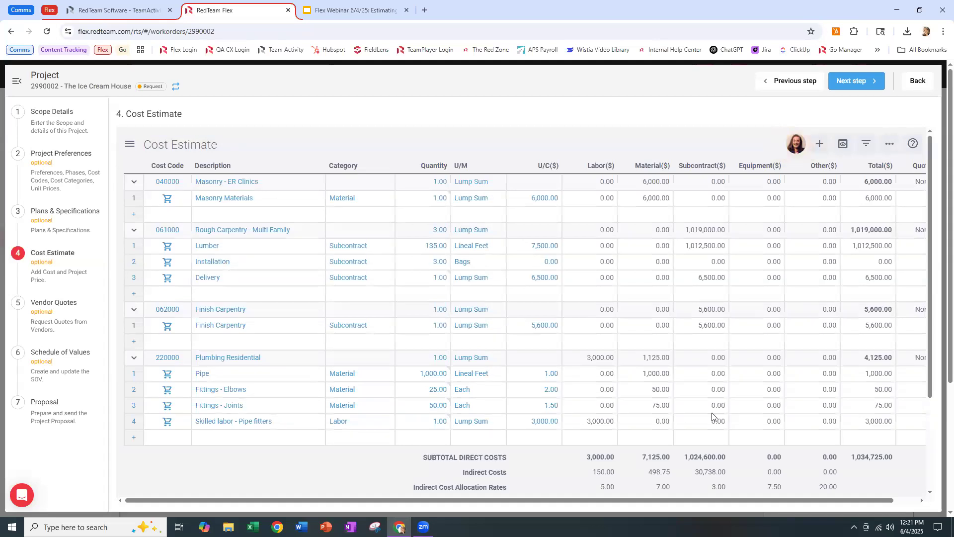
Step: Examine the estimate's total direct and indirect costs and the supplemental markups available to add, without adding any
scroll(716, 419, down, 3)
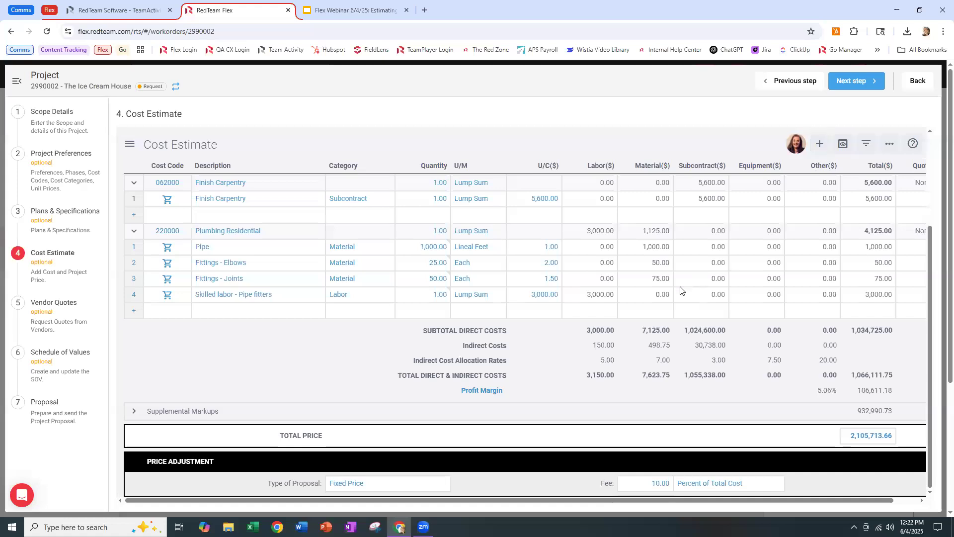
click(819, 145)
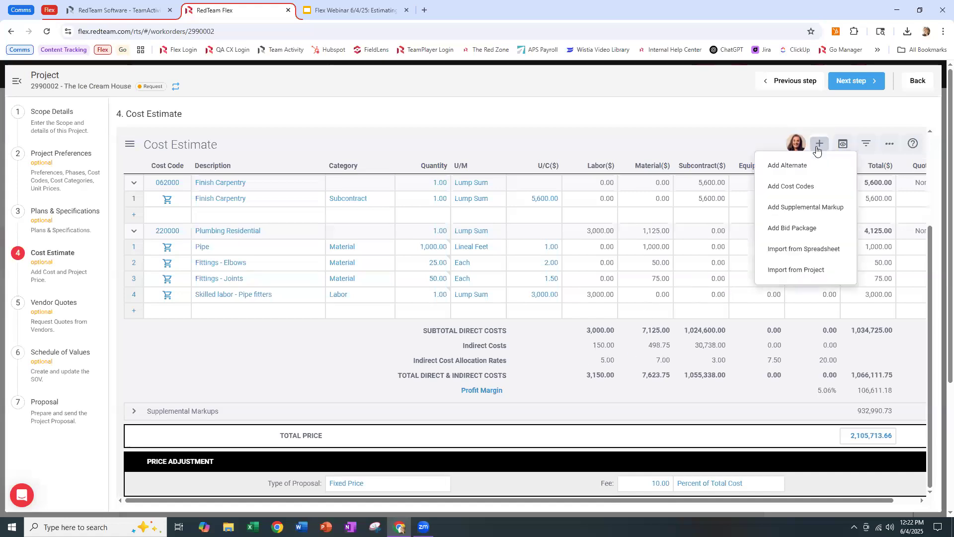
click(804, 207)
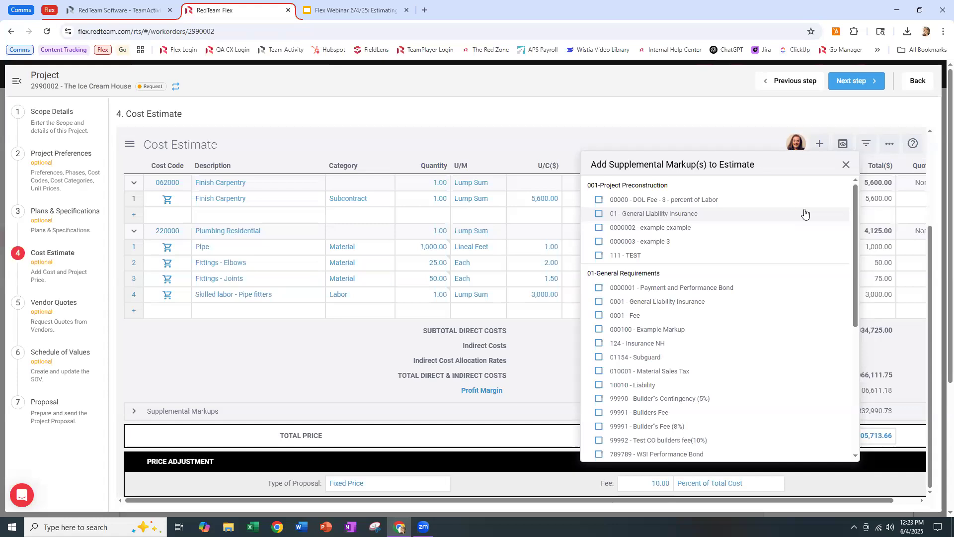
click(910, 351)
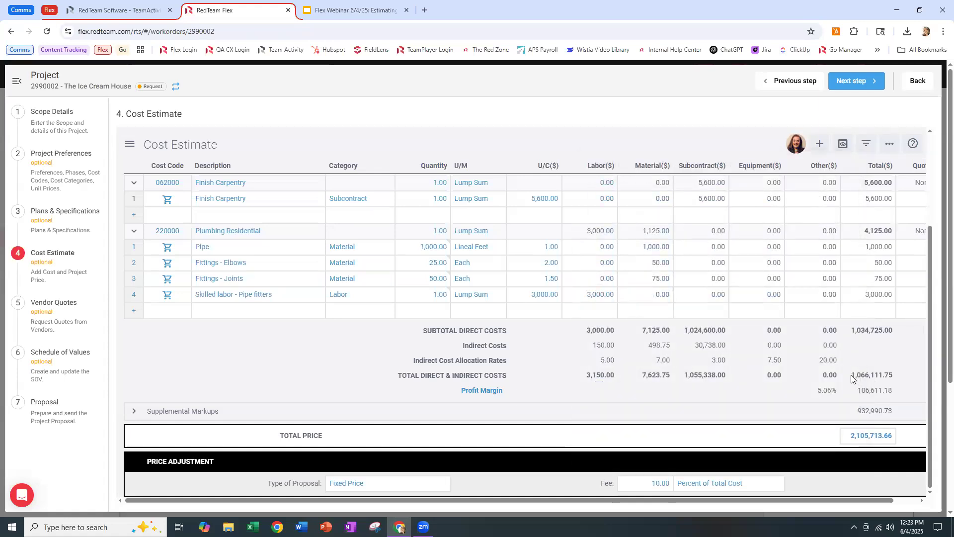
drag(851, 376, 905, 383)
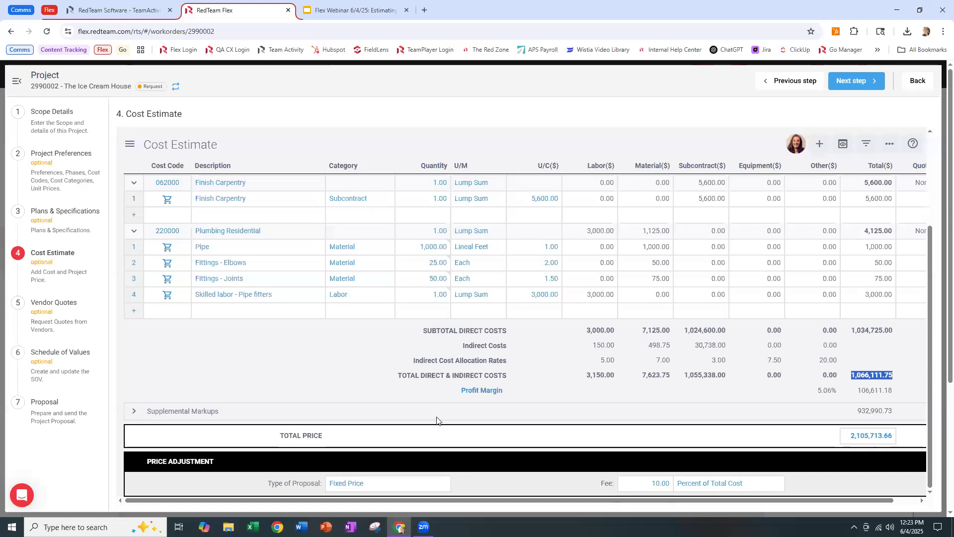
click(819, 149)
click(803, 208)
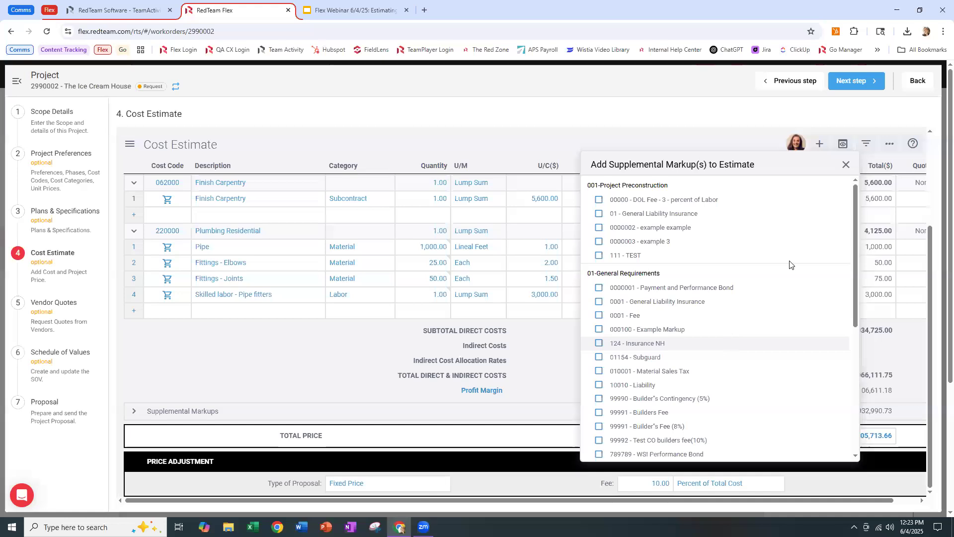
click(844, 168)
Step: Expand the supplemental markups and delete the DOL Fee - 3 - percent of Labor and one duplicate Payment and Performance Bond
click(133, 412)
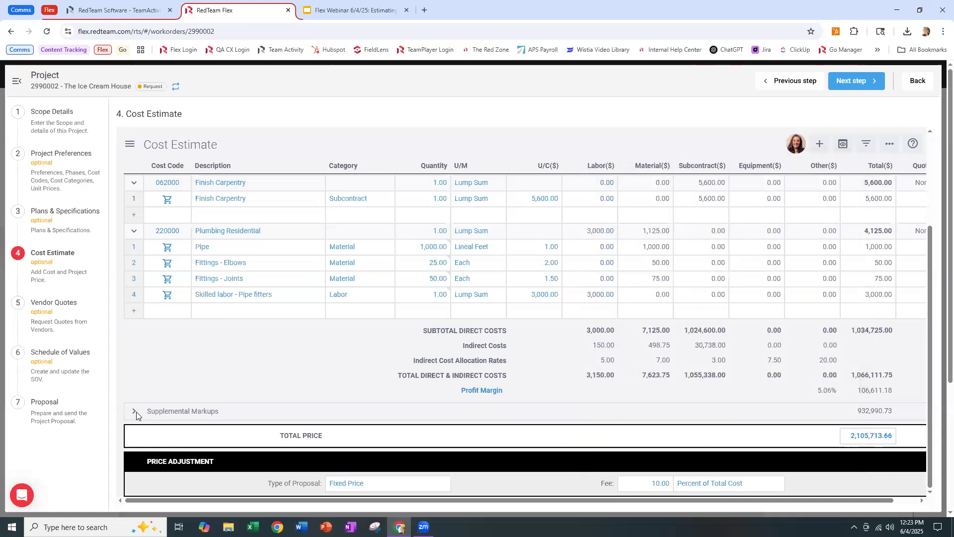
scroll(308, 415, down, 3)
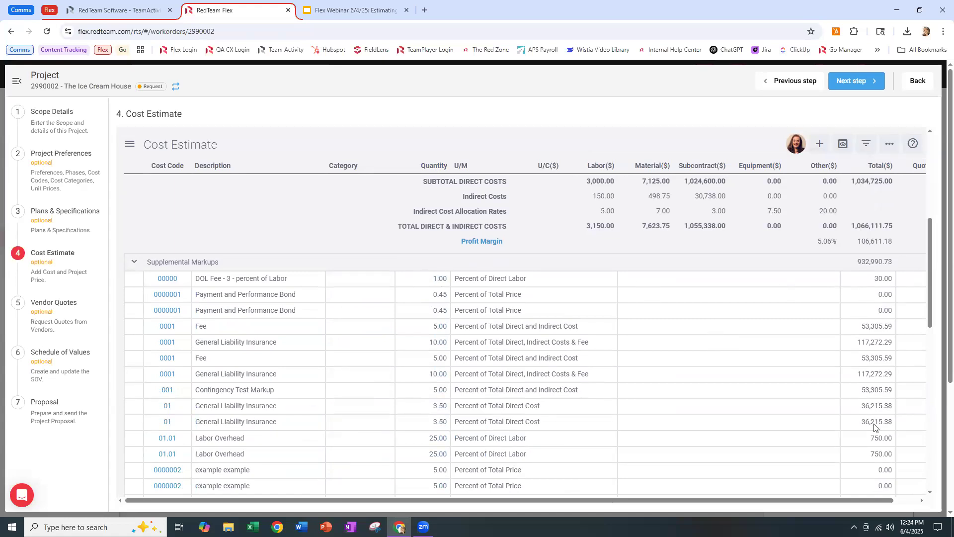
right_click(176, 281)
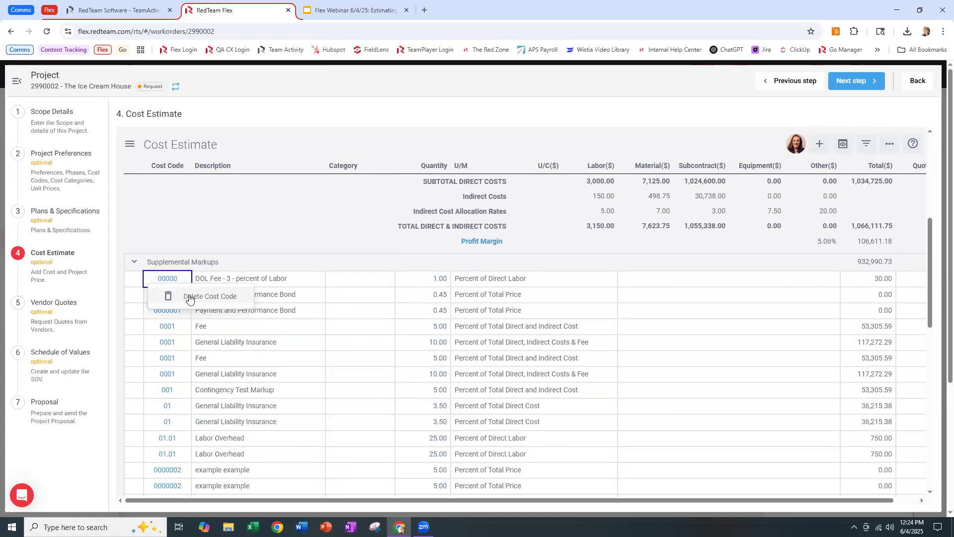
click(189, 297)
right_click(172, 299)
click(183, 315)
Step: Delete both Fee markups with code 0001 and one of the duplicate General Liability Insurance markups with code 0001
right_click(167, 298)
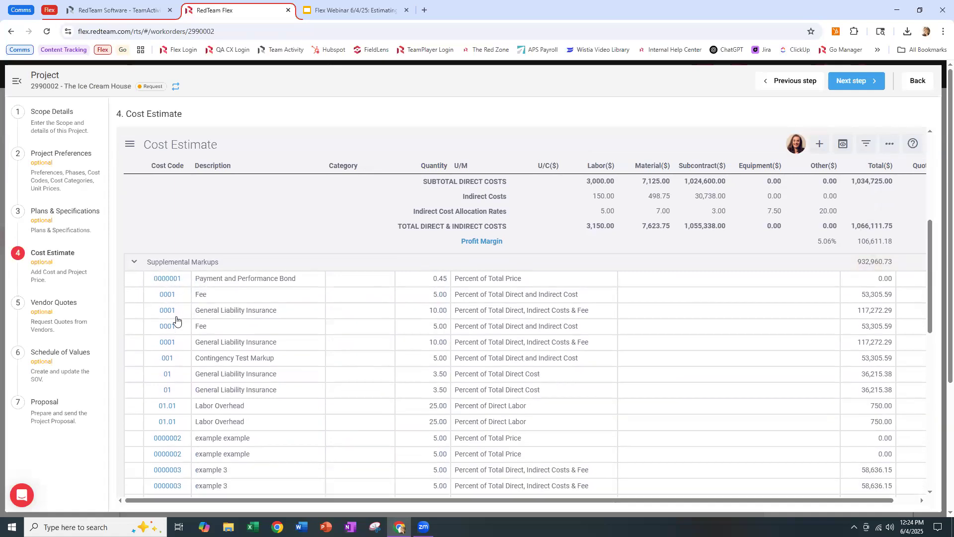
click(181, 314)
right_click(174, 313)
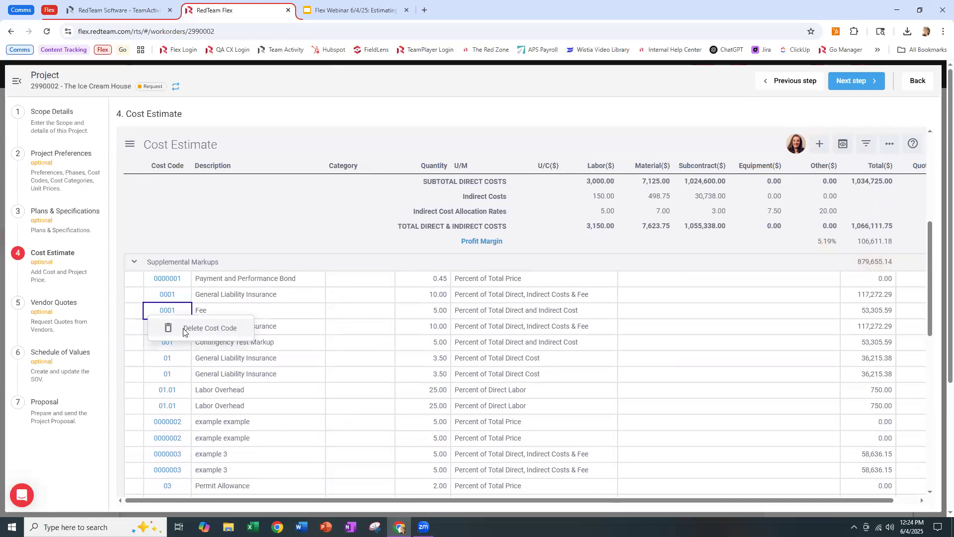
click(183, 329)
right_click(175, 315)
click(183, 332)
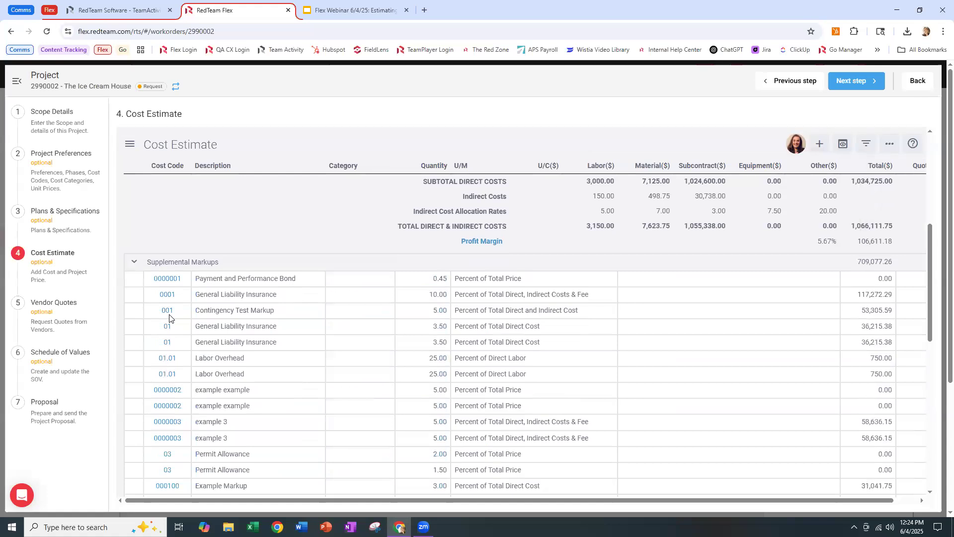
Step: Delete the Contingency Test Markup, both General Liability Insurance markups with code 01, and one duplicate Labor Overhead markup
right_click(169, 317)
click(180, 331)
right_click(173, 316)
click(181, 329)
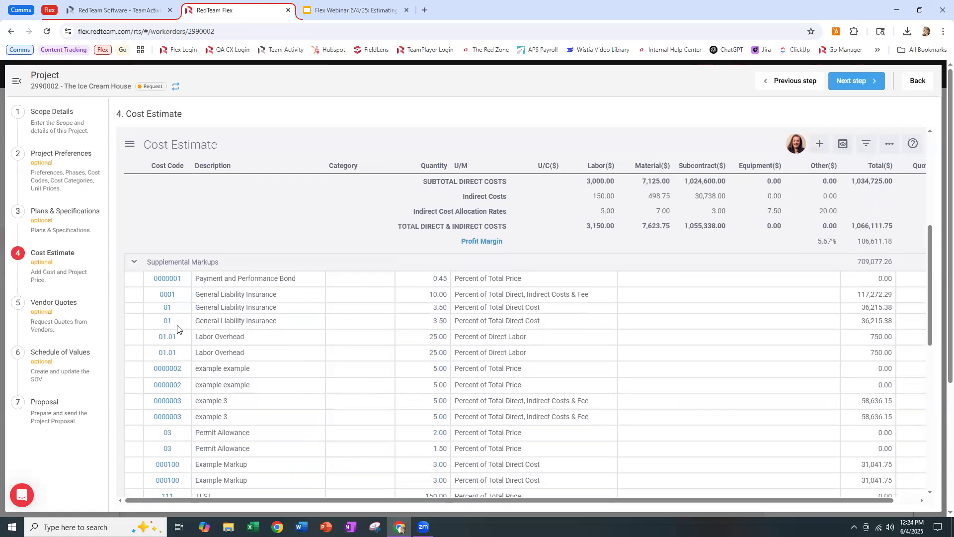
right_click(173, 315)
click(180, 332)
right_click(172, 313)
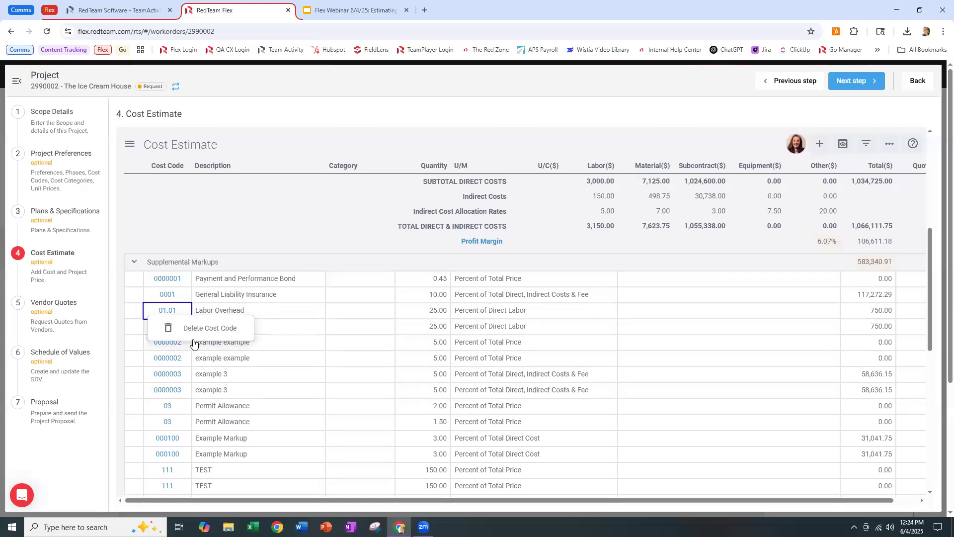
click(184, 328)
scroll(193, 358, down, 10)
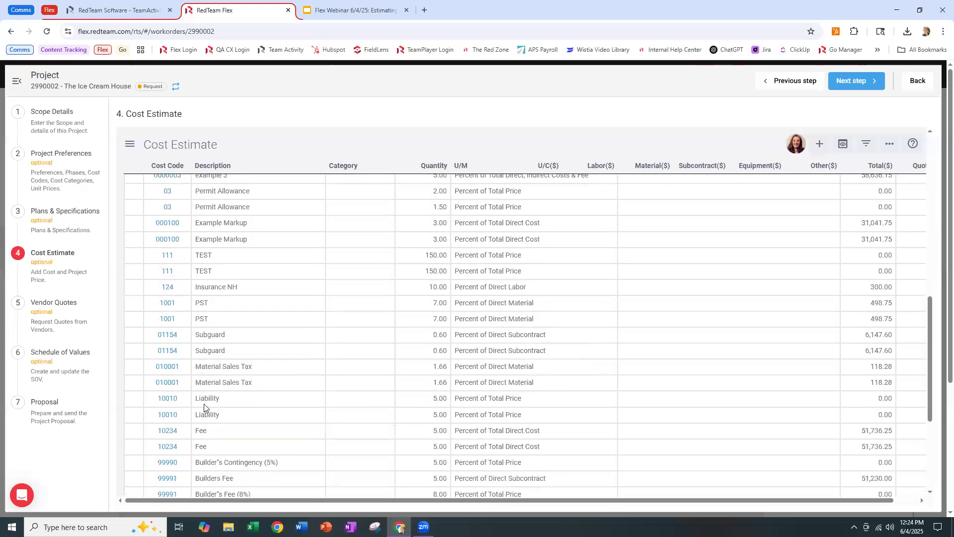
scroll(197, 331, up, 10)
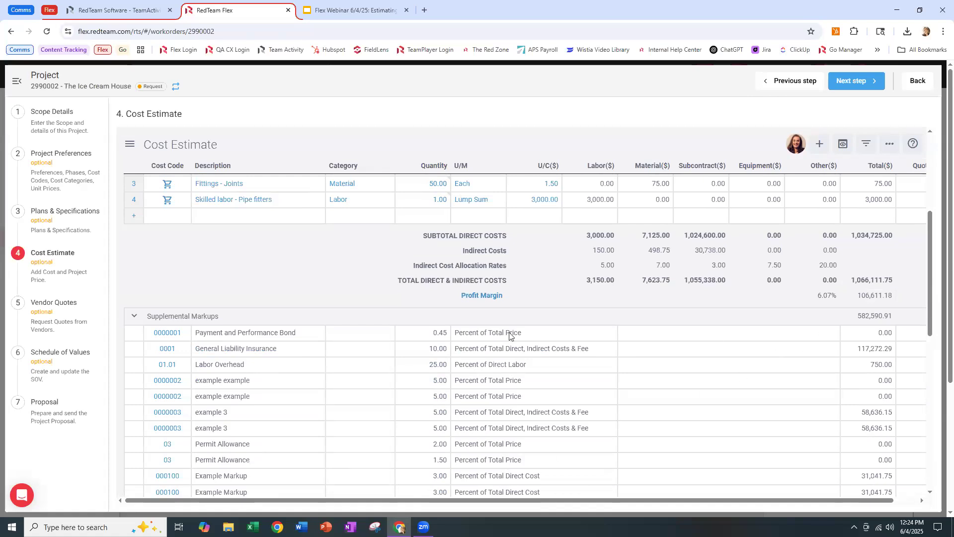
Step: Collapse the supplemental markups and look at the kinds of items that can be added to the estimate
click(133, 318)
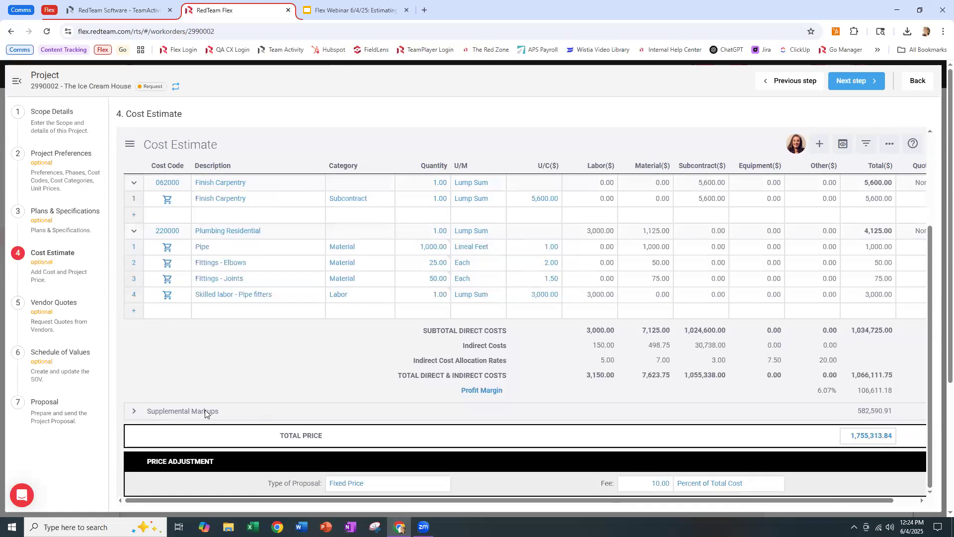
click(819, 143)
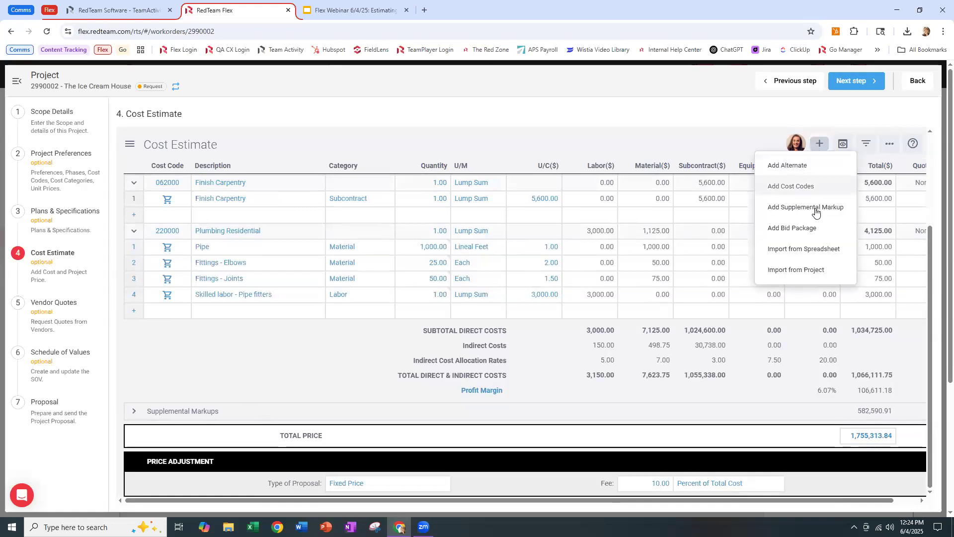
click(742, 143)
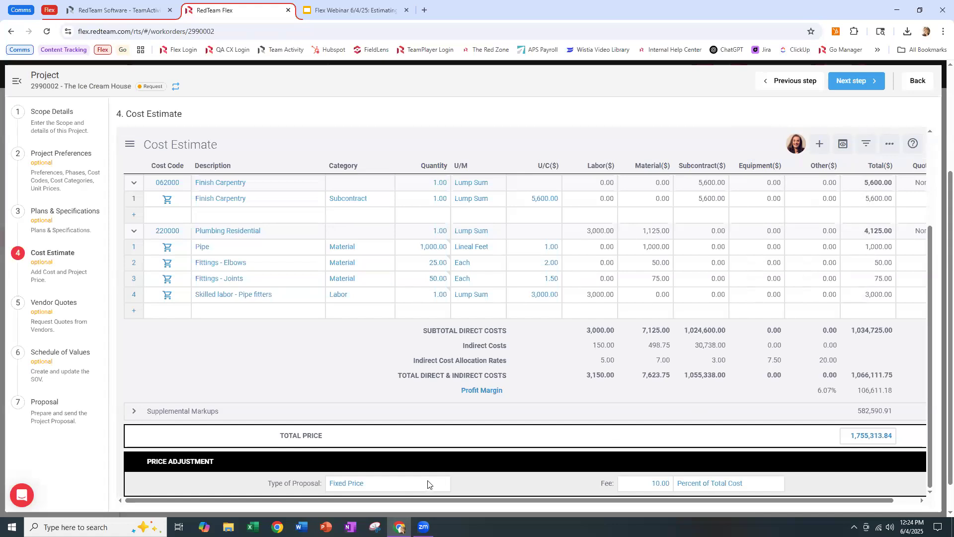
Step: Switch the type of proposal to Construction Management to view its overhead rates, and return it to Fixed Price
click(346, 486)
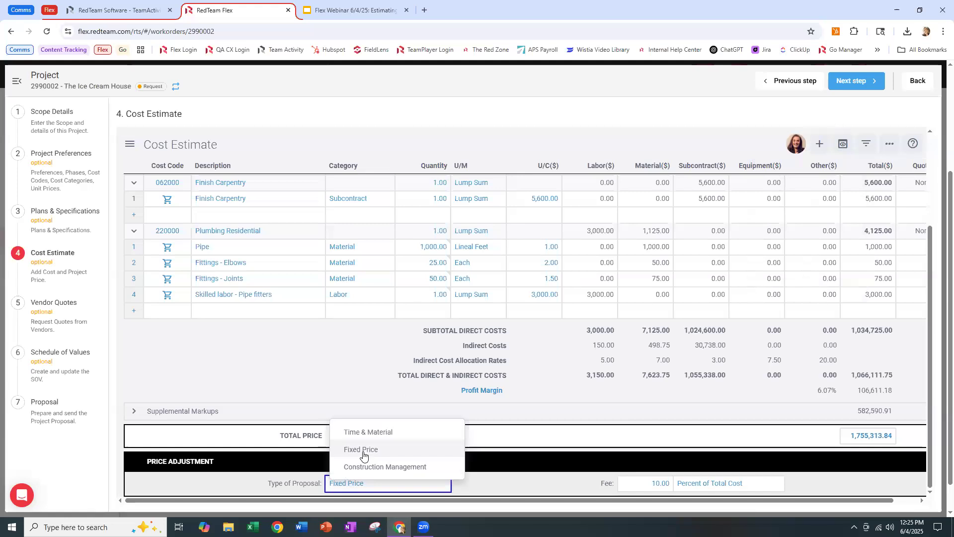
click(400, 467)
scroll(547, 442, down, 2)
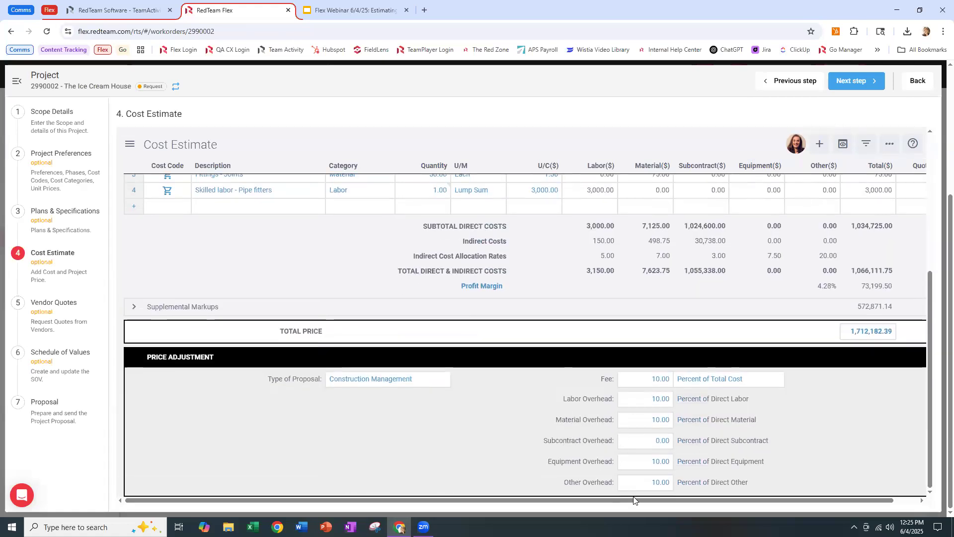
click(369, 384)
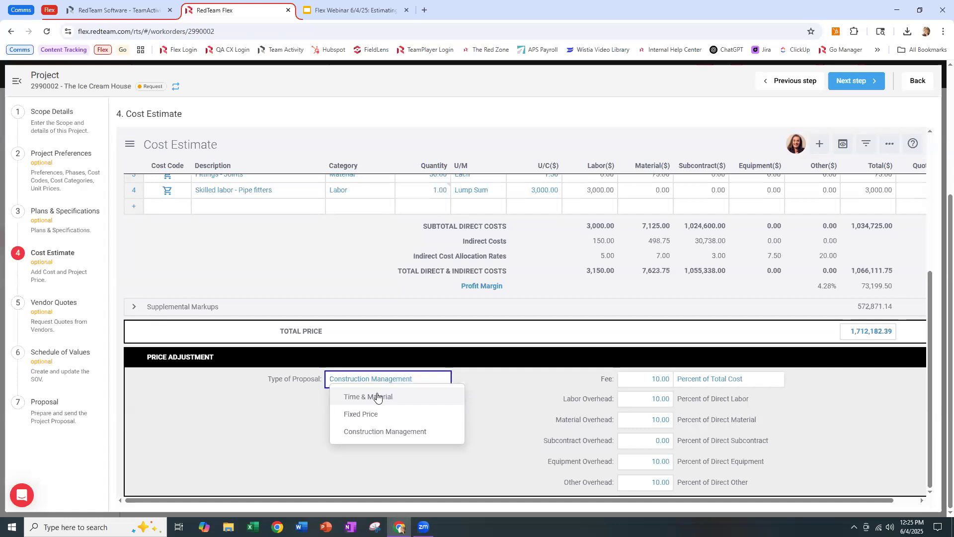
click(375, 413)
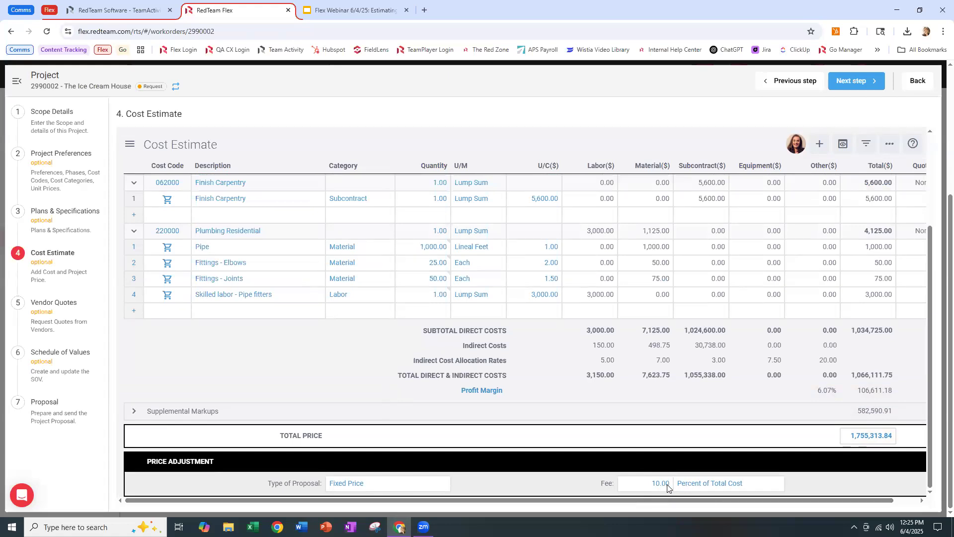
Step: Keep the fee basis at Percent of Total Cost and examine the total direct and indirect costs it applies to
click(694, 486)
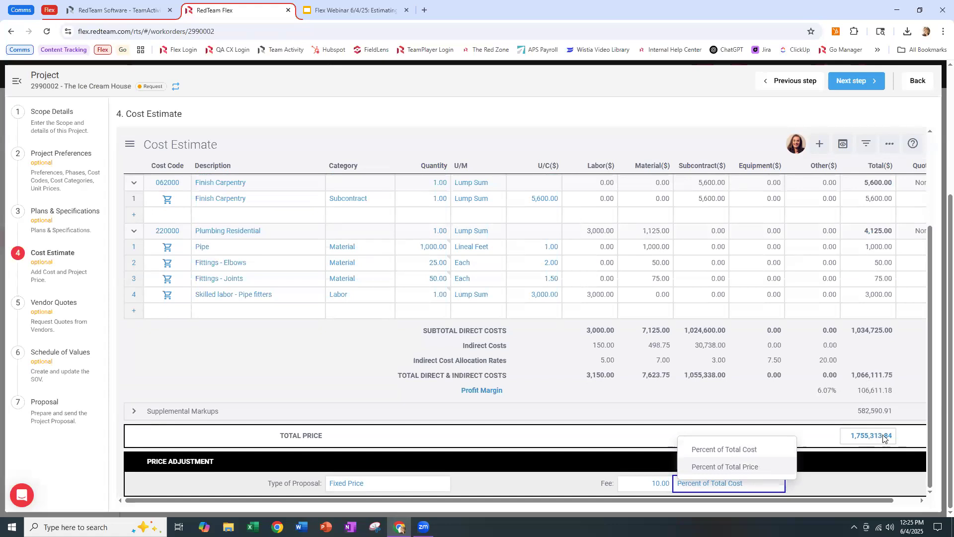
click(735, 449)
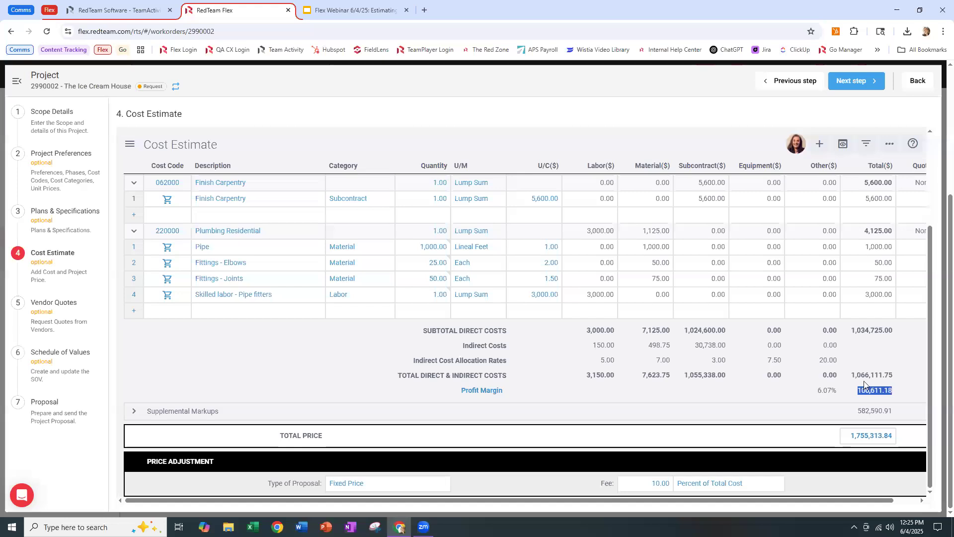
drag(852, 376, 894, 379)
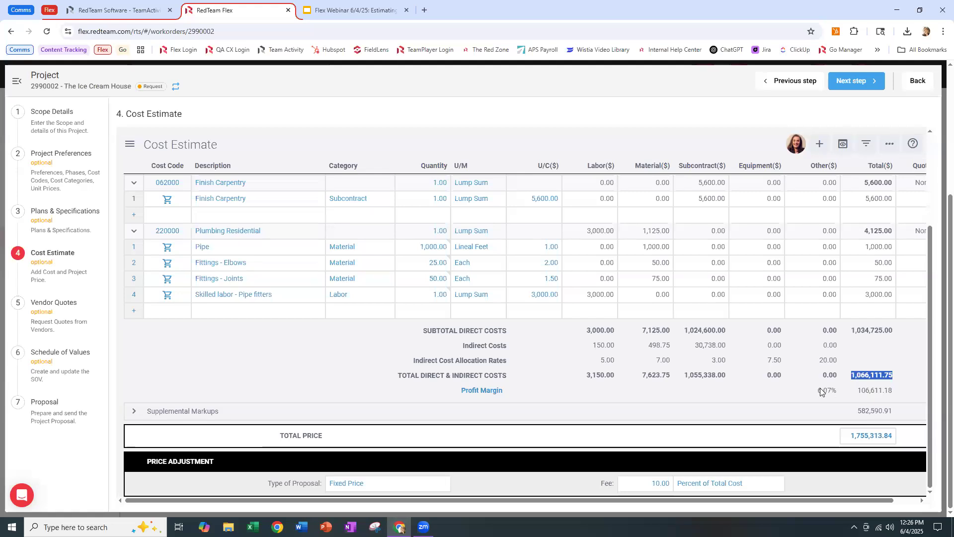
Step: Try a fee of 10 based on Percent of Total Price, and return the basis to Percent of Total Cost
click(742, 485)
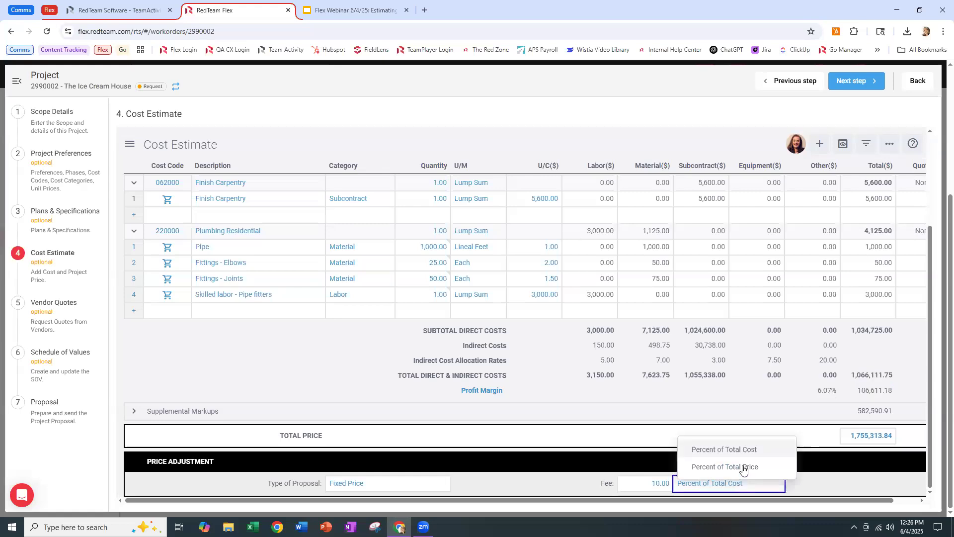
click(743, 467)
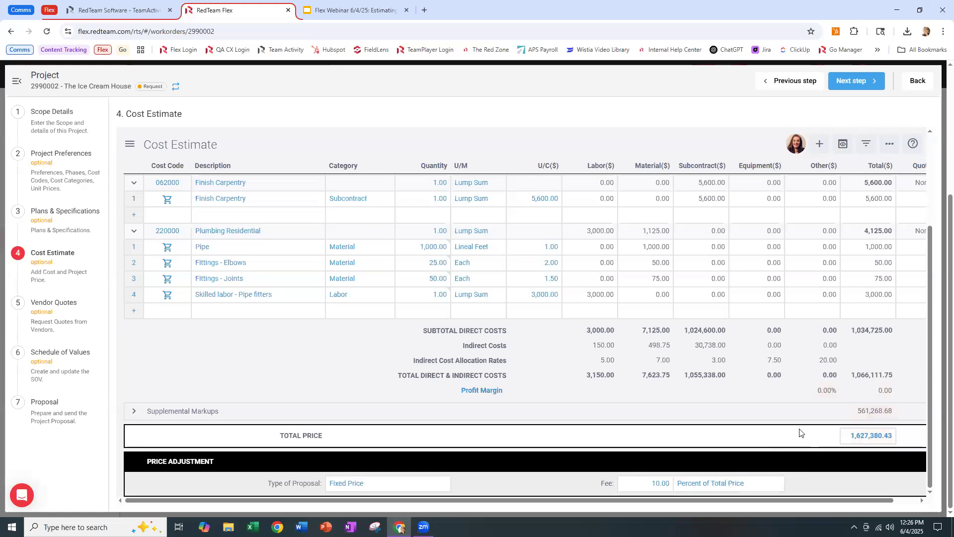
click(658, 486)
text(10)
click(818, 485)
click(743, 483)
click(731, 449)
drag(862, 391, 895, 392)
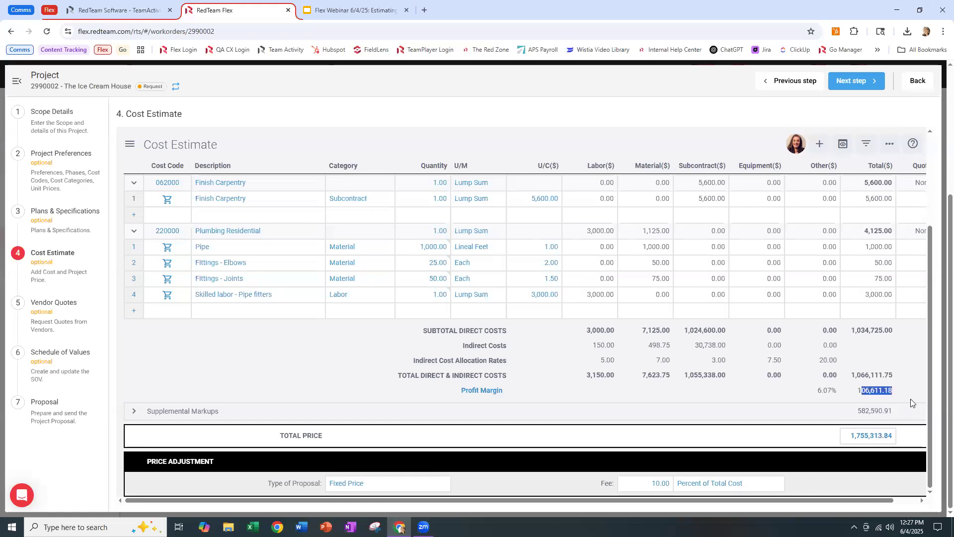
click(911, 392)
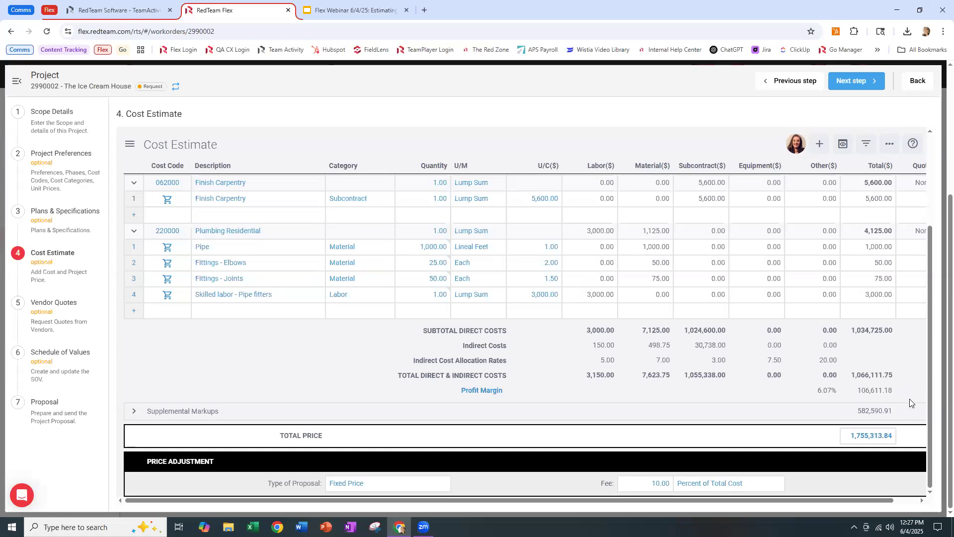
Step: Override the estimate's total price with 1,756,000.00
click(871, 442)
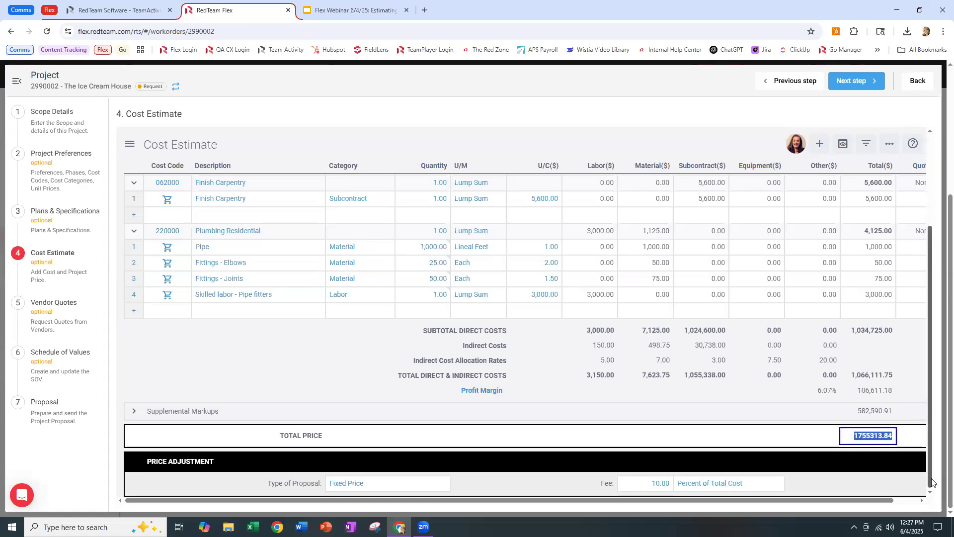
click(873, 437)
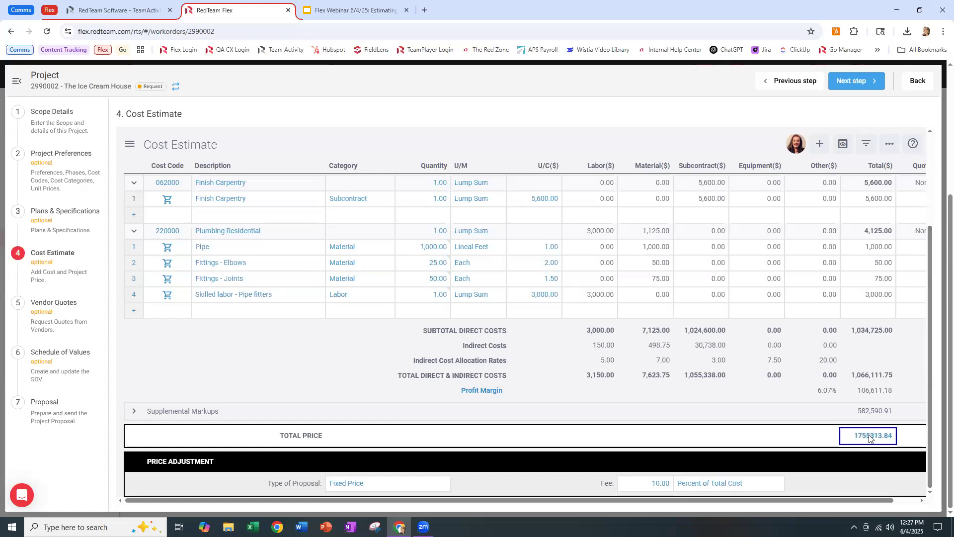
drag(868, 438, 883, 442)
text(6000)
click(849, 462)
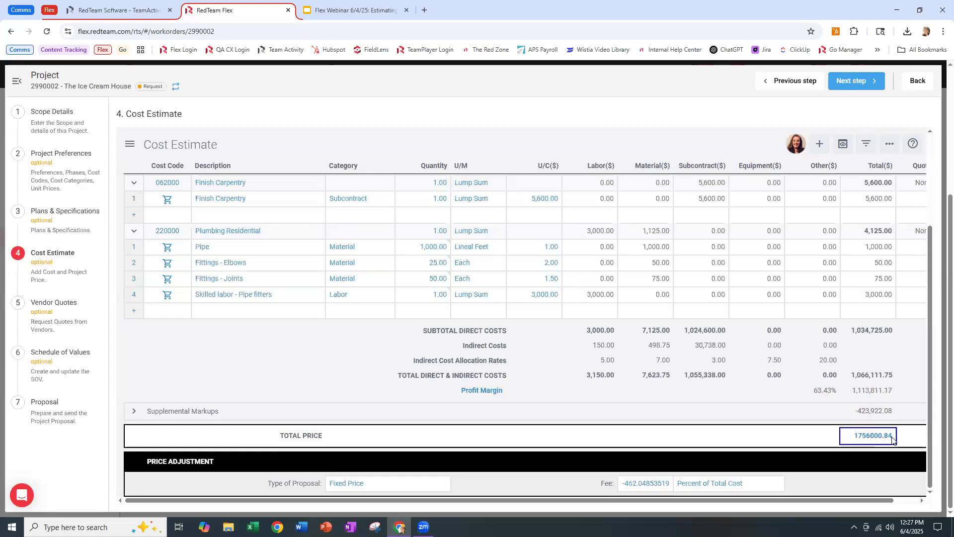
key(BackSpace)
key(BackSpace)
text(00)
click(879, 467)
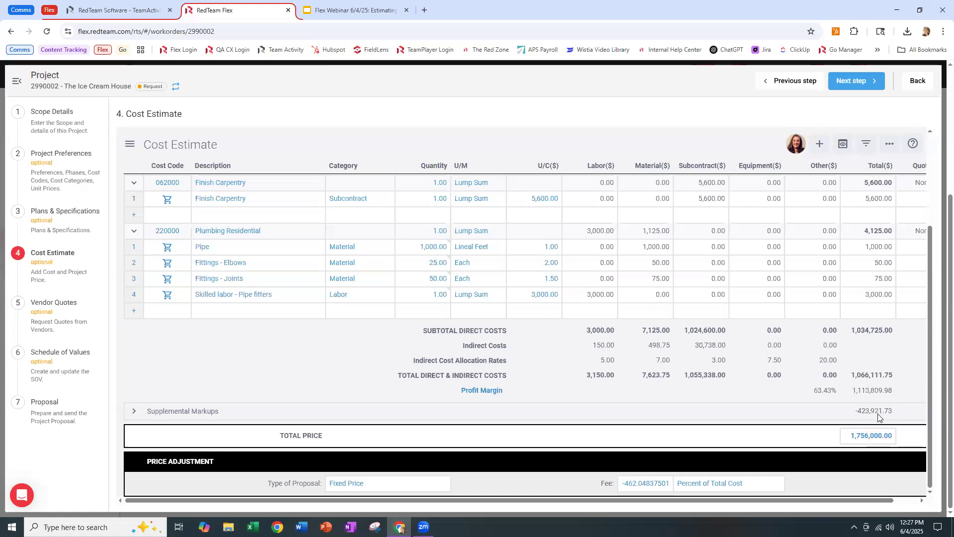
Step: Expand the supplemental markups to examine their amounts under the overridden price, and collapse them again
click(134, 414)
scroll(492, 462, down, 1)
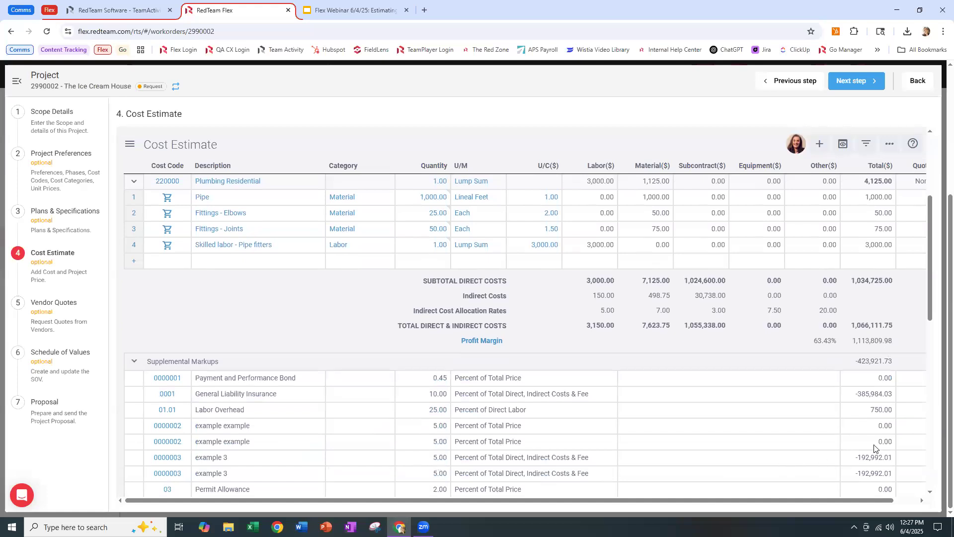
click(133, 363)
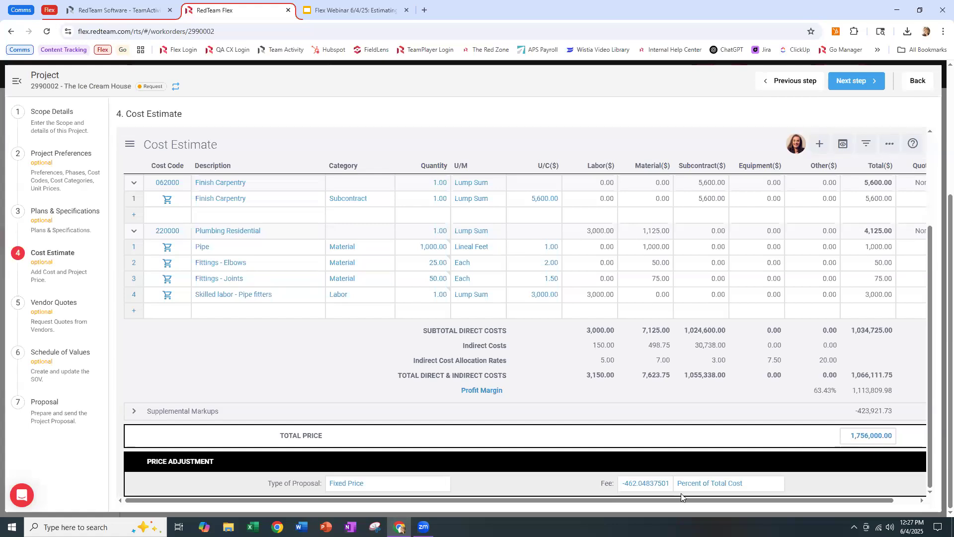
Step: Set the price adjustment fee back to 10 percent of total cost
click(648, 483)
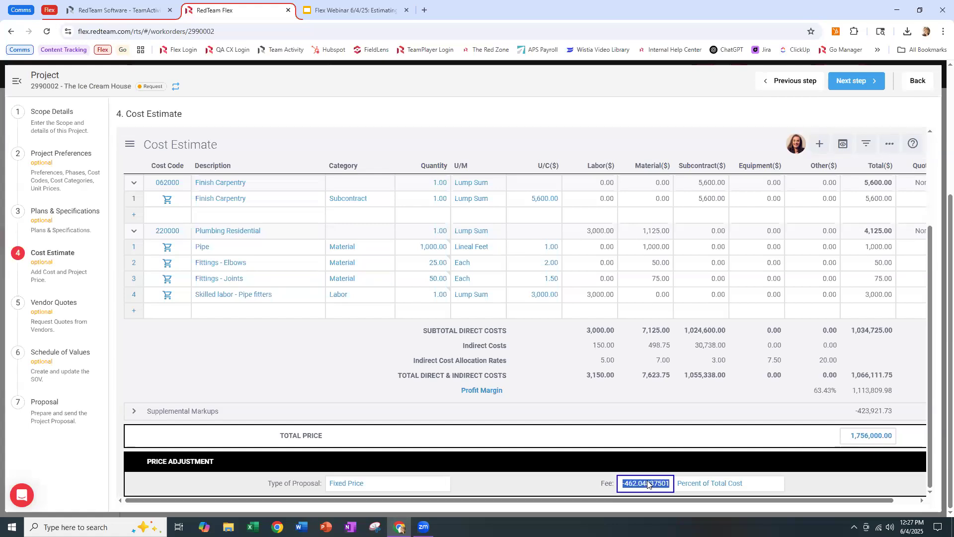
text(10)
click(794, 486)
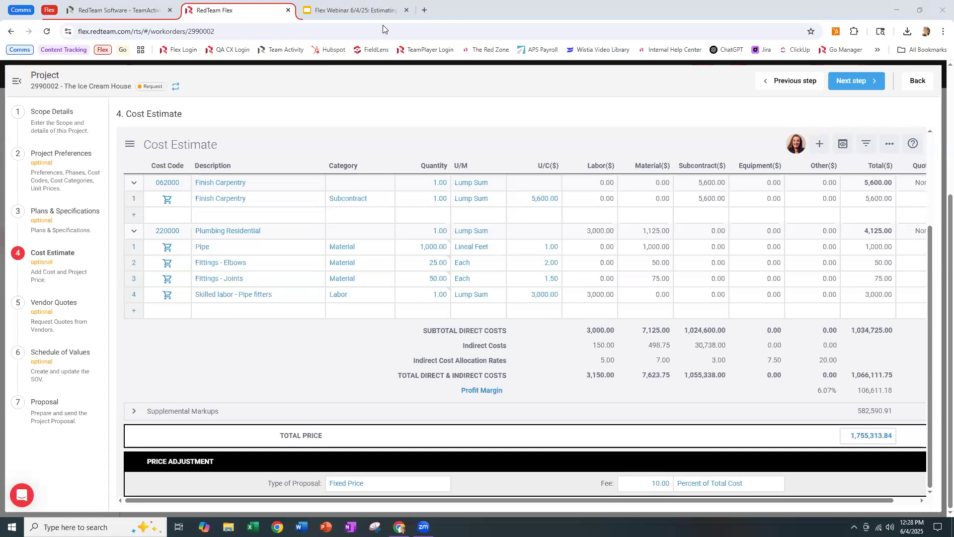
Step: Switch to the Google Slides presentation, review the slide on building a bid package, and return to RedTeam Flex
scroll(562, 330, up, 3)
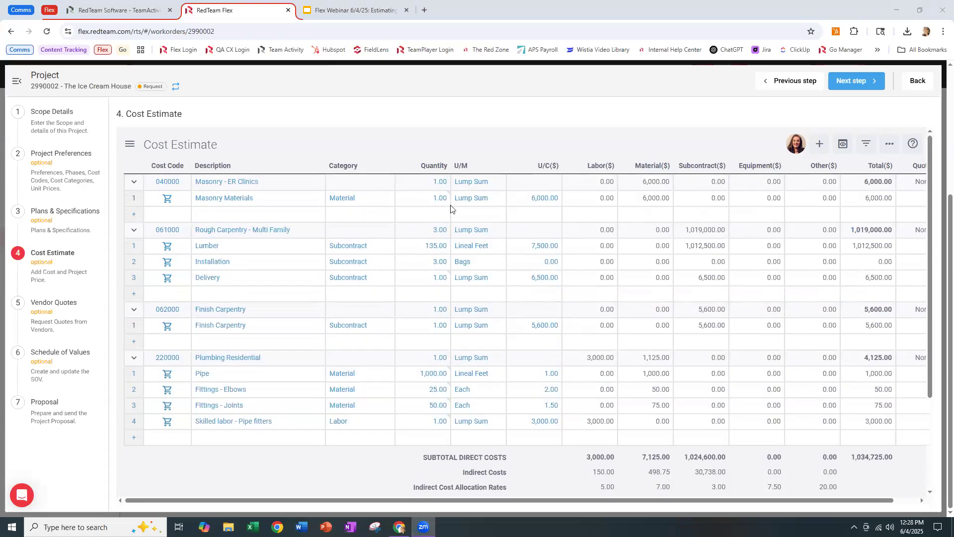
click(317, 19)
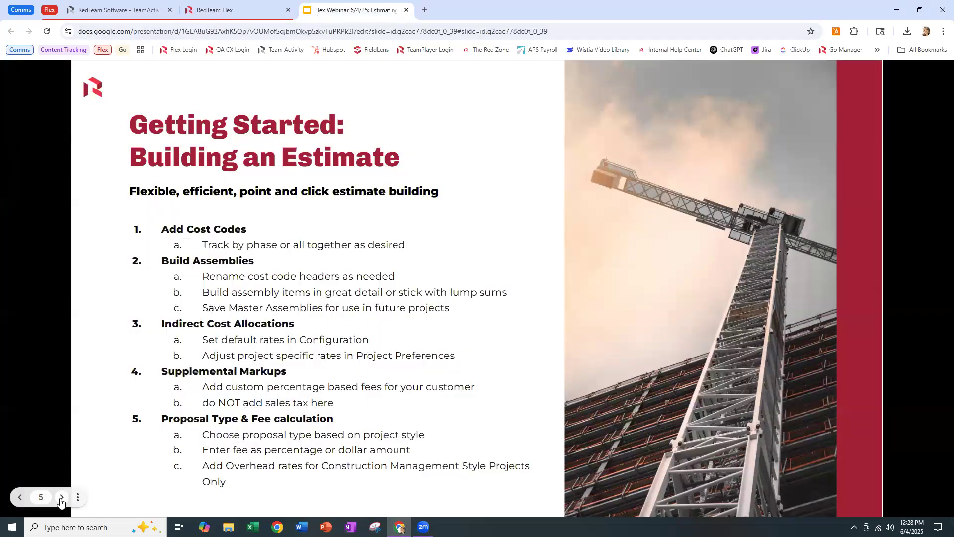
click(61, 497)
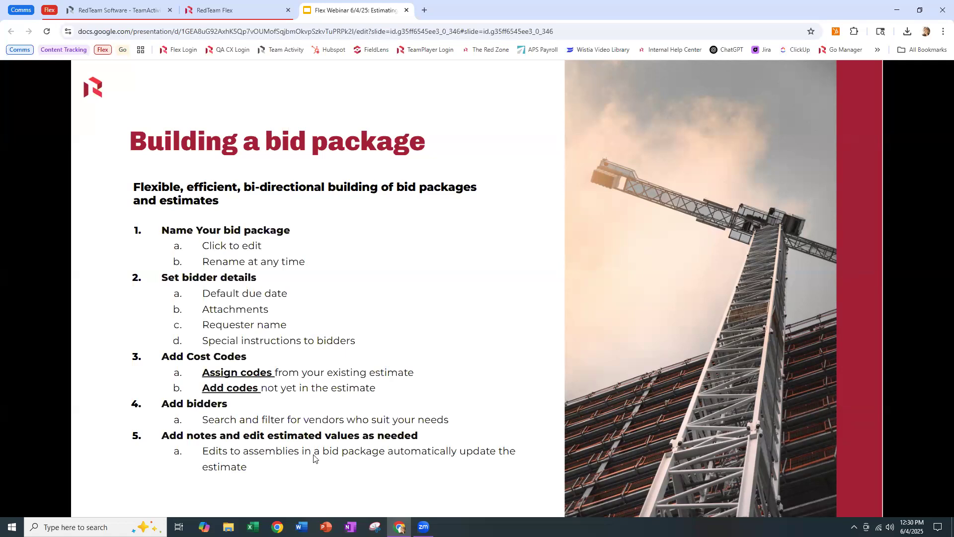
click(231, 15)
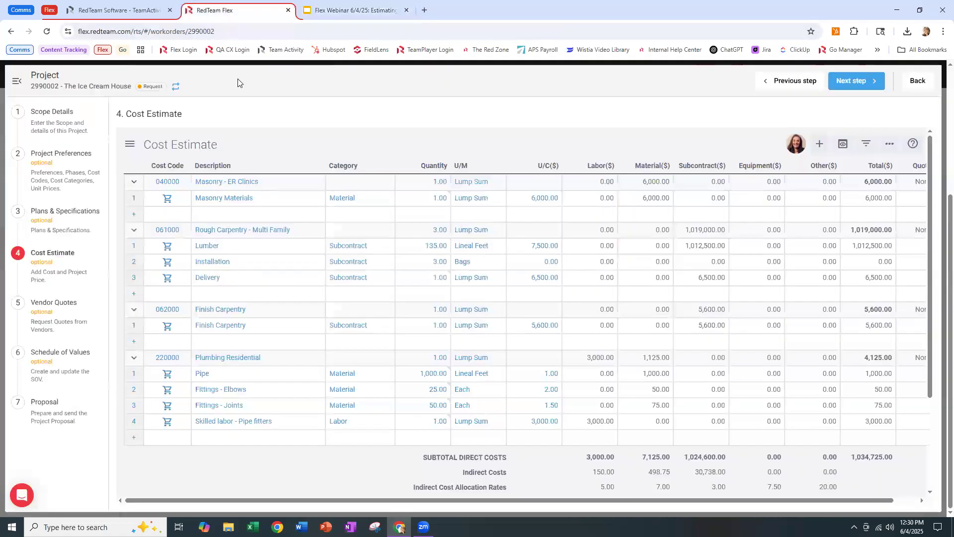
Step: Add a new bid package to the cost estimate and check the list of the project's bid packages
click(820, 146)
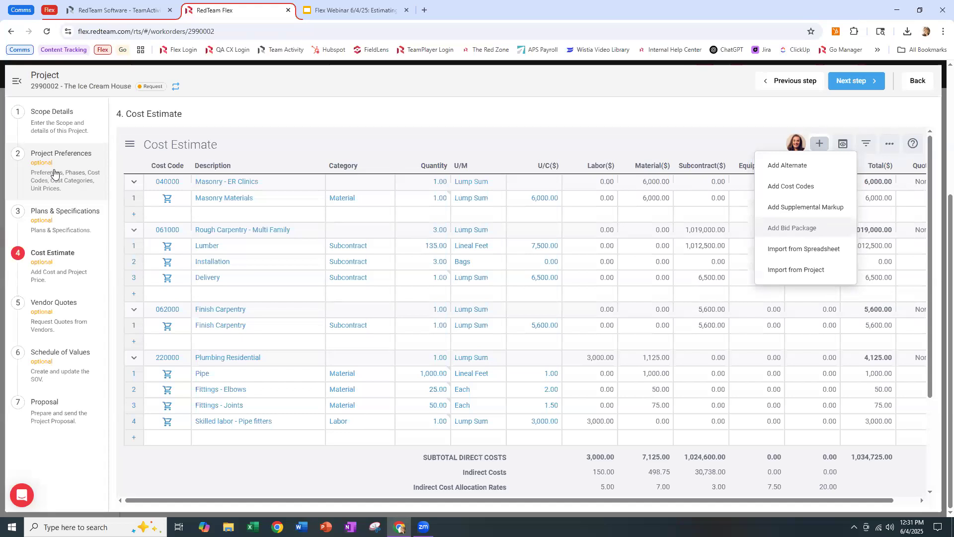
click(788, 229)
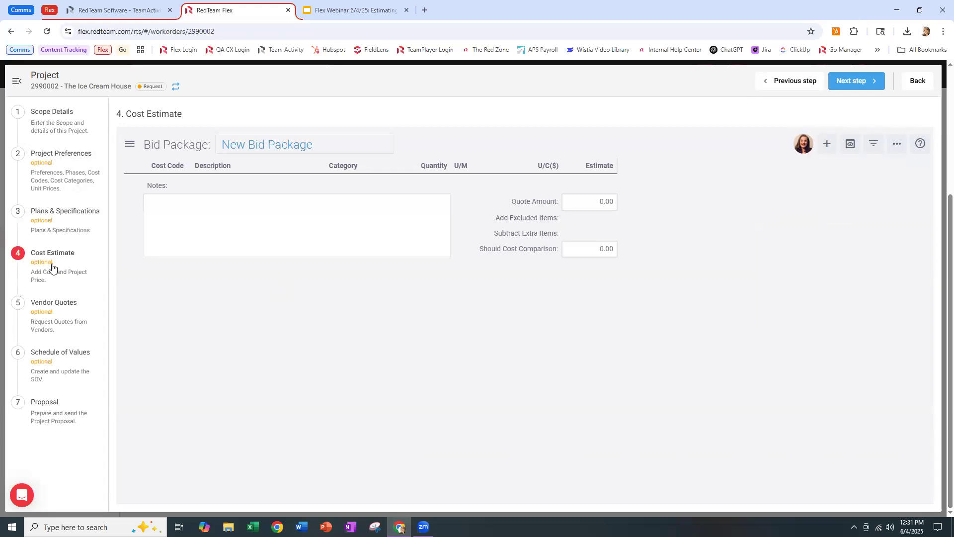
click(130, 144)
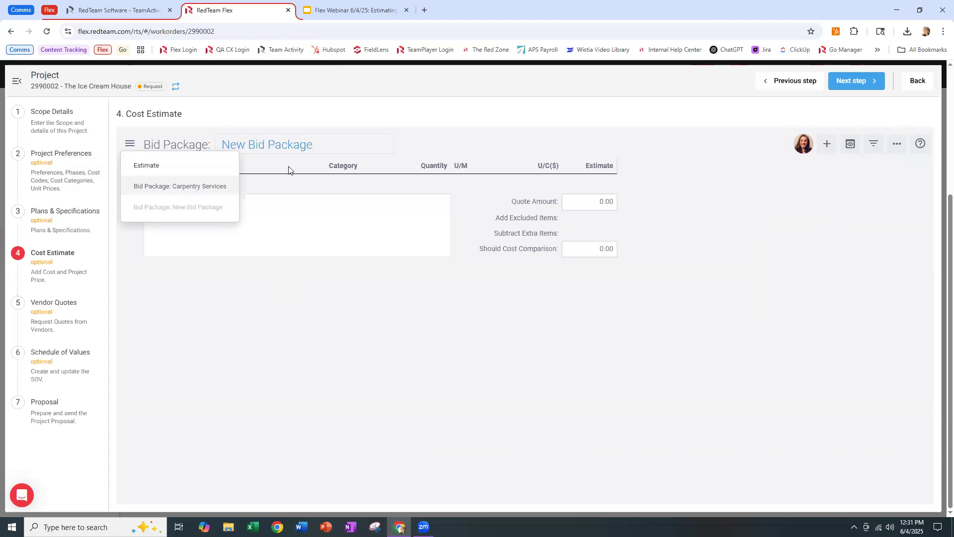
click(320, 120)
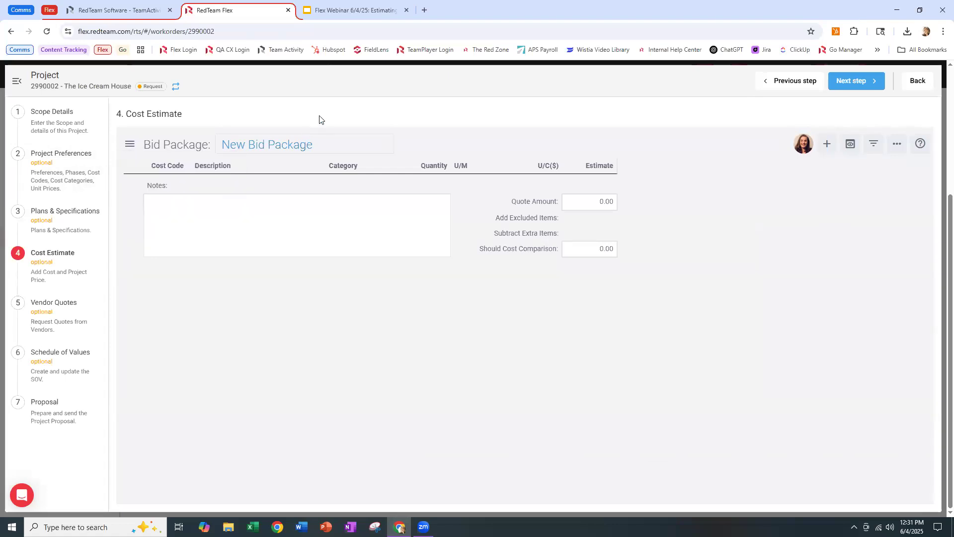
Step: Rename the new bid package as Carpentry and check its entry among the bid packages
click(282, 145)
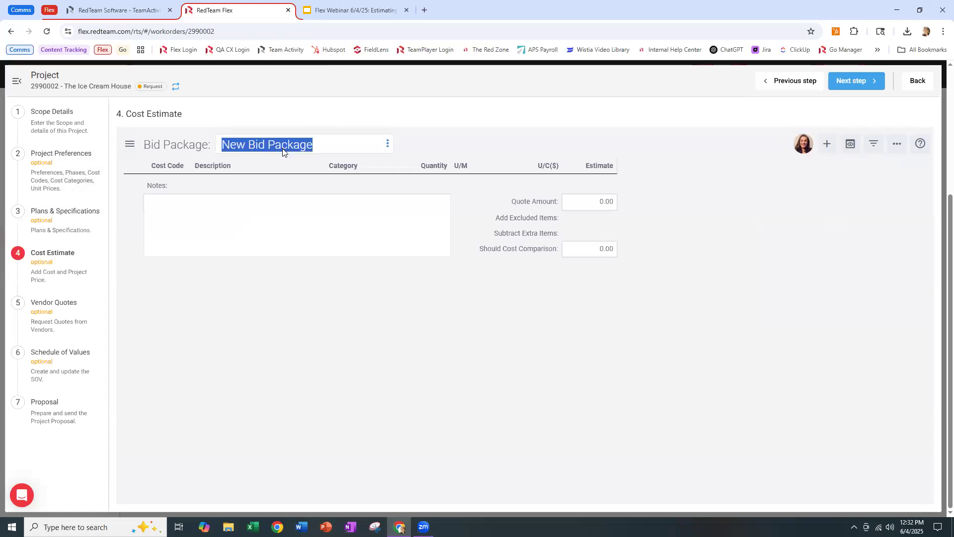
text(C)
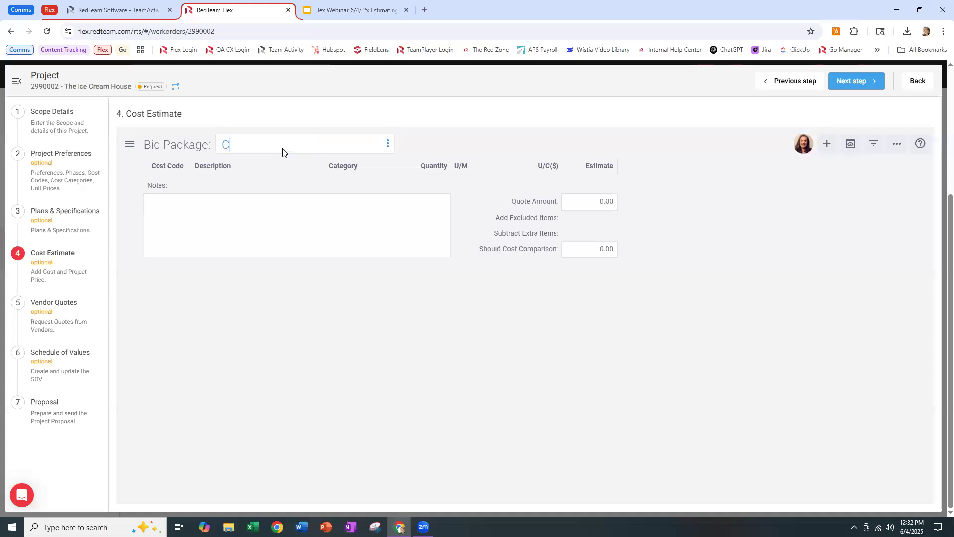
text(arpentry)
click(129, 145)
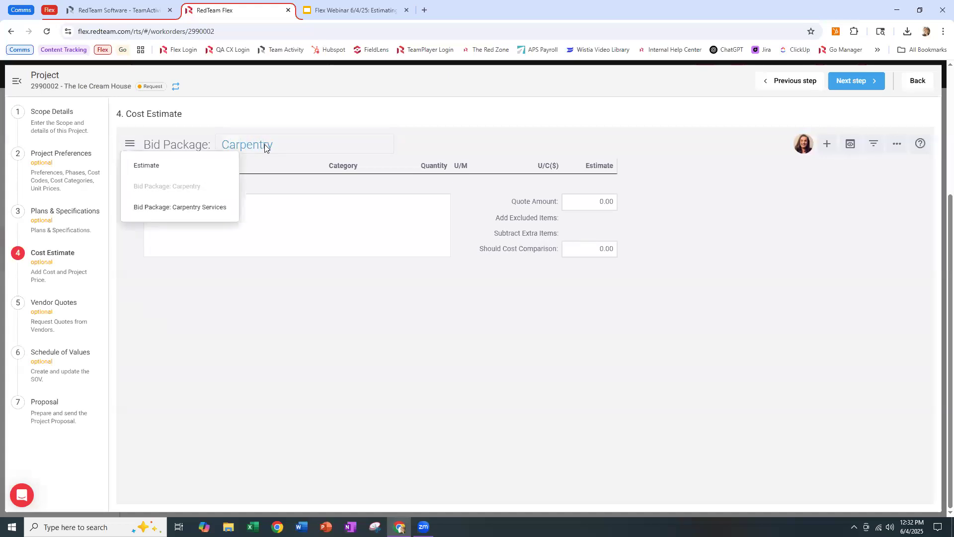
Step: Rename the bid package as Masonry Services
click(279, 145)
text(Masonry)
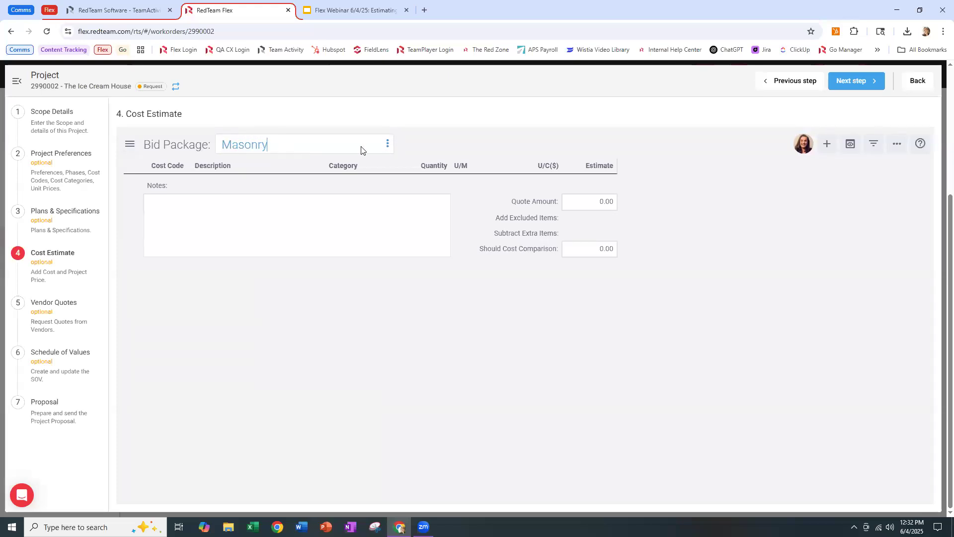
text( Services)
click(391, 167)
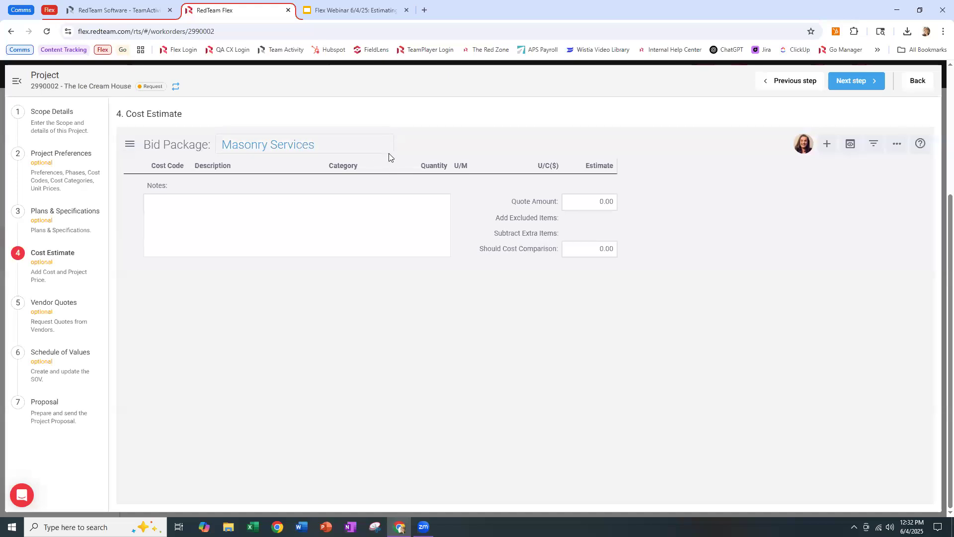
Step: Add the special instructions "Additional information for bidders here" to the Masonry Services bid package details
click(388, 148)
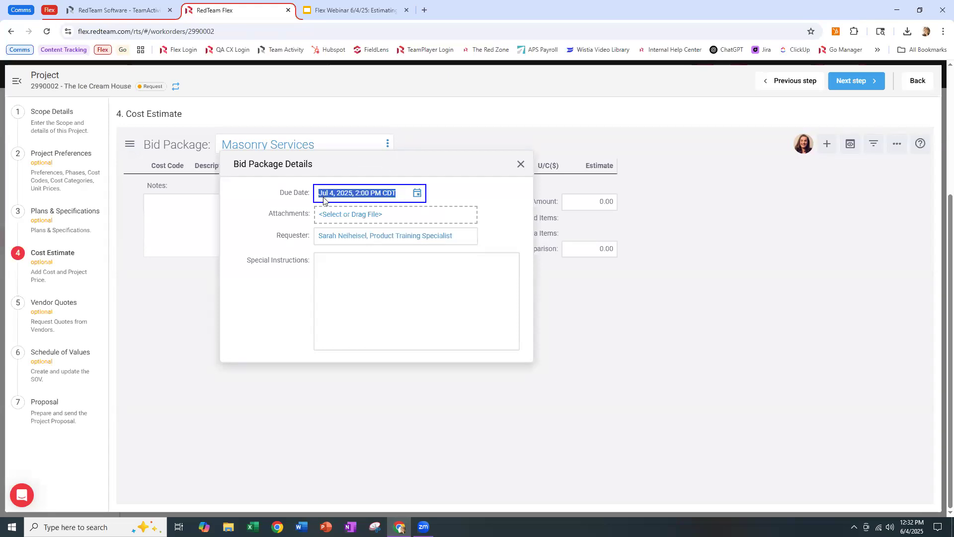
click(416, 193)
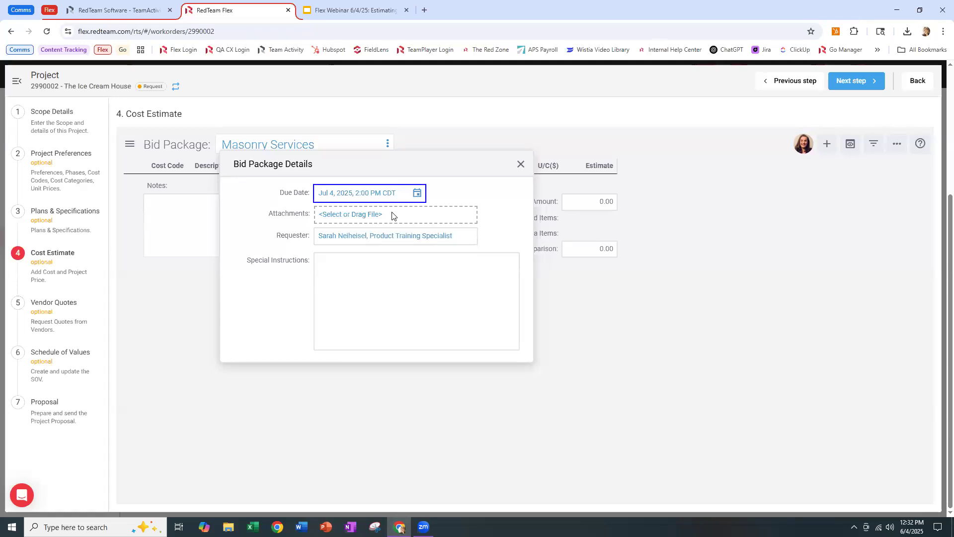
click(328, 258)
text(Additional information for bidders here)
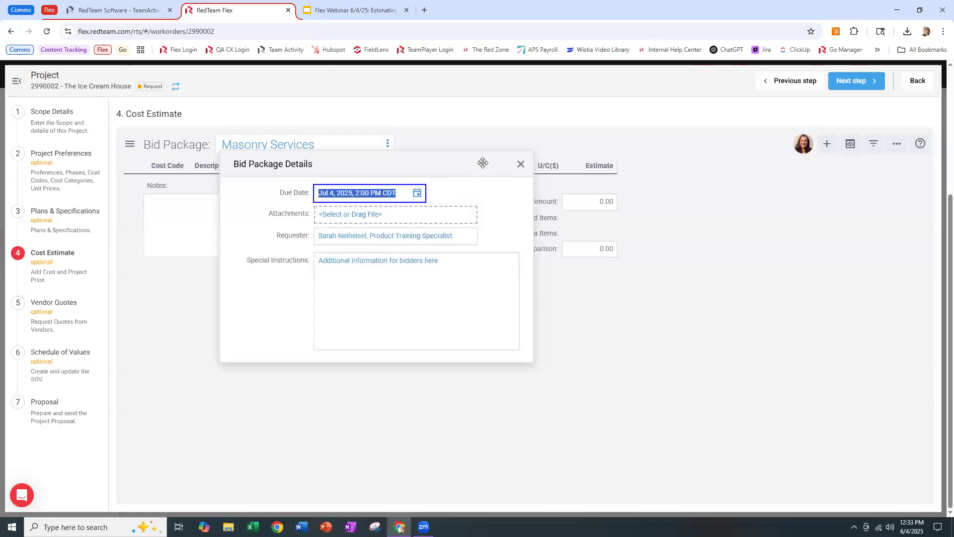
click(561, 148)
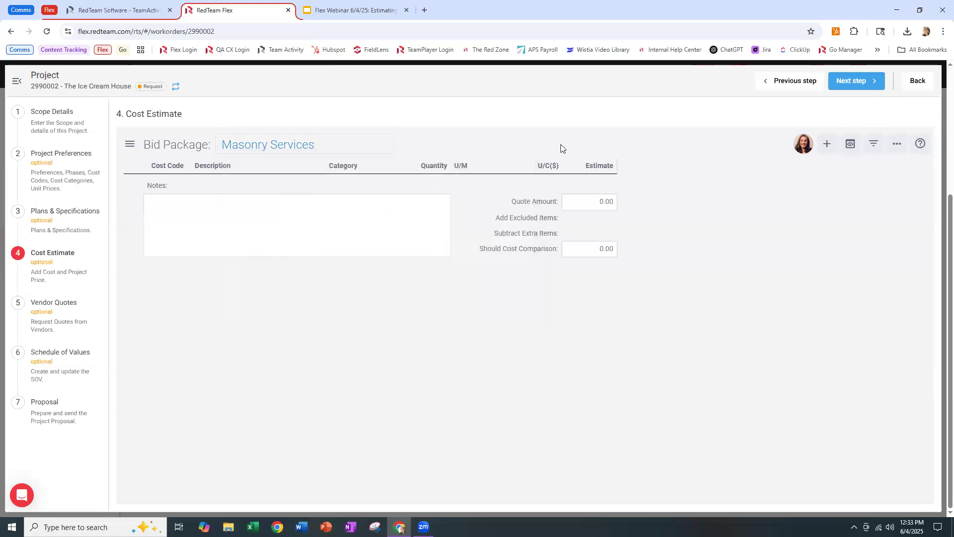
Step: Assign the estimate's cost code 040000 - Masonry - ER Clinics to the Masonry Services bid package
click(826, 145)
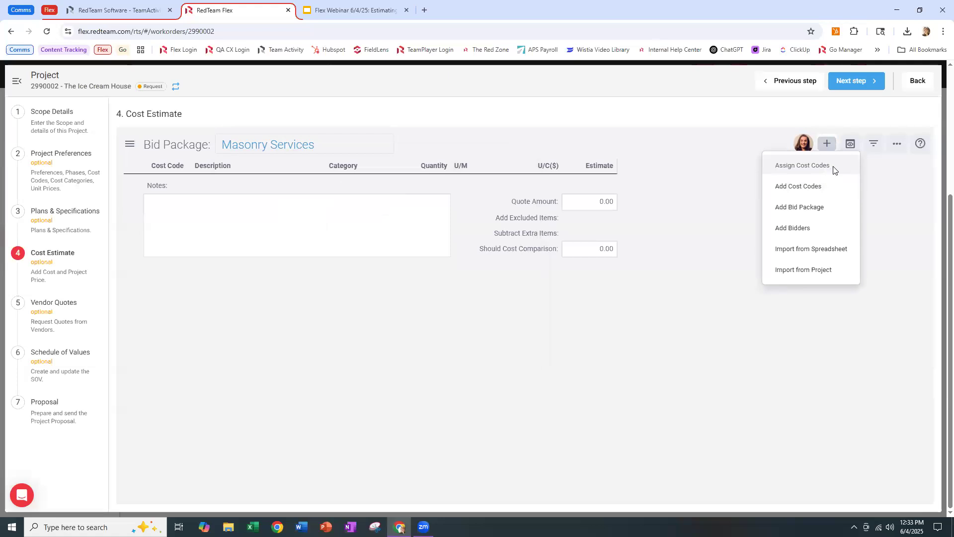
click(833, 171)
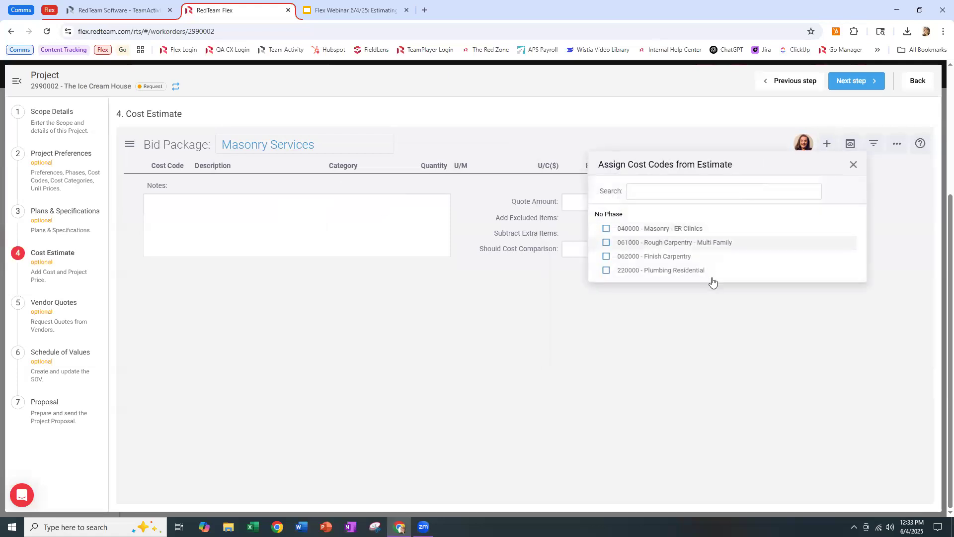
click(607, 229)
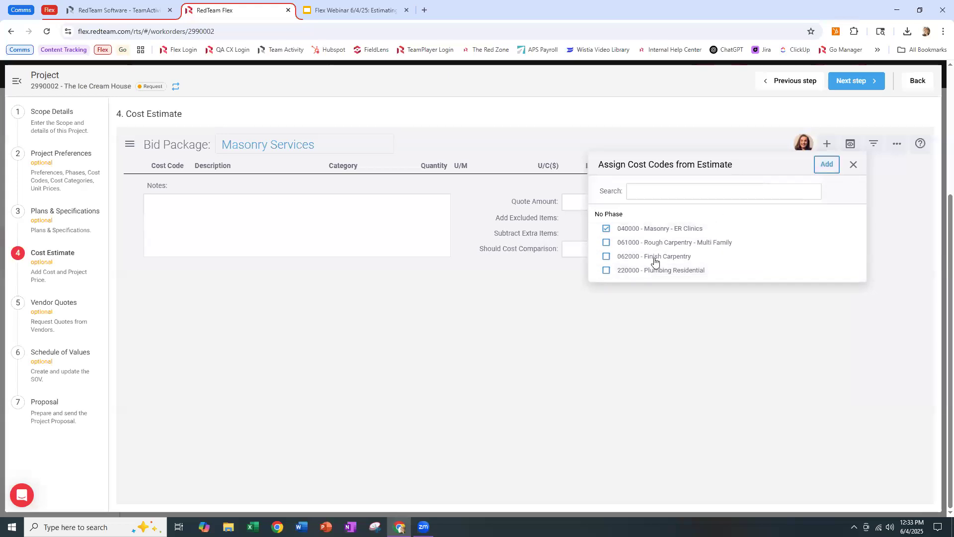
click(827, 166)
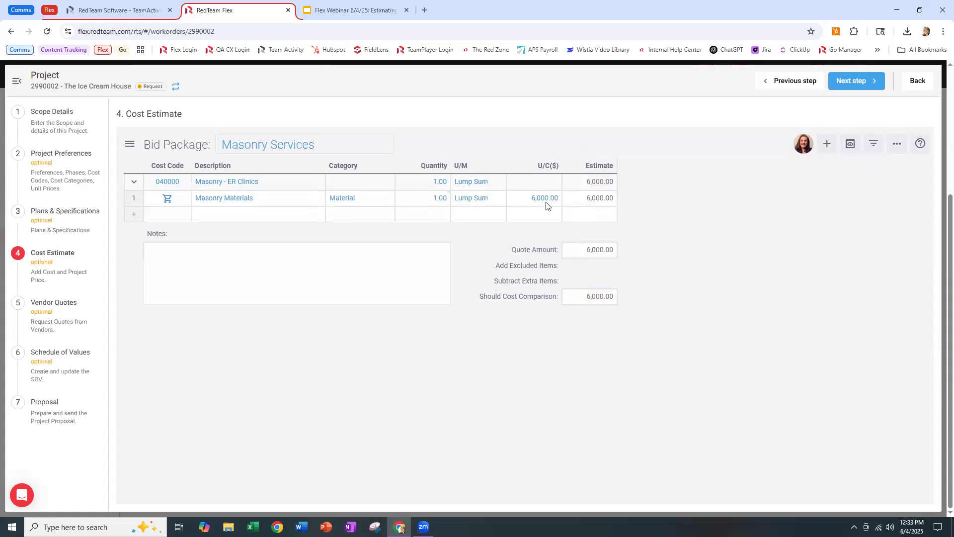
Step: Search the cost codes for masonry and add 3405 MORTAR - Mortar to the bid package
click(830, 148)
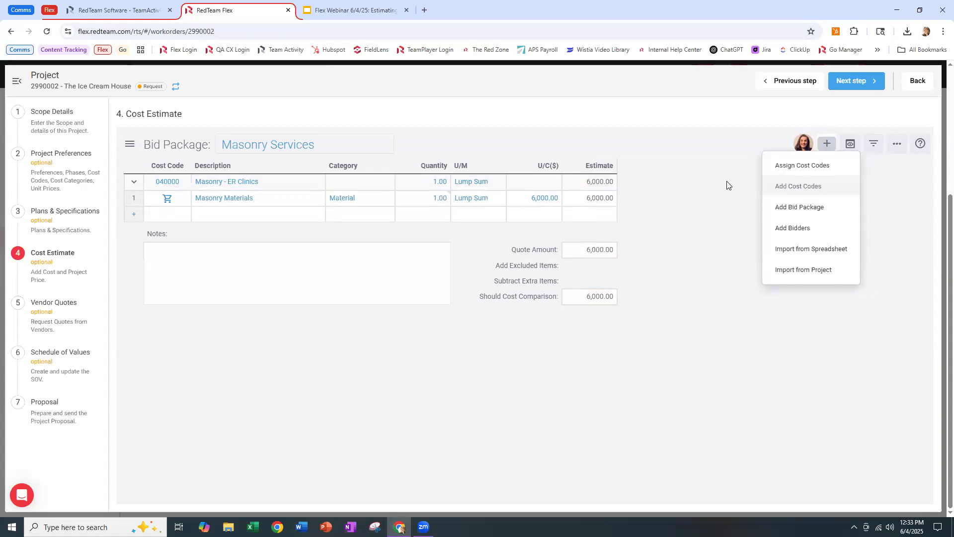
click(784, 189)
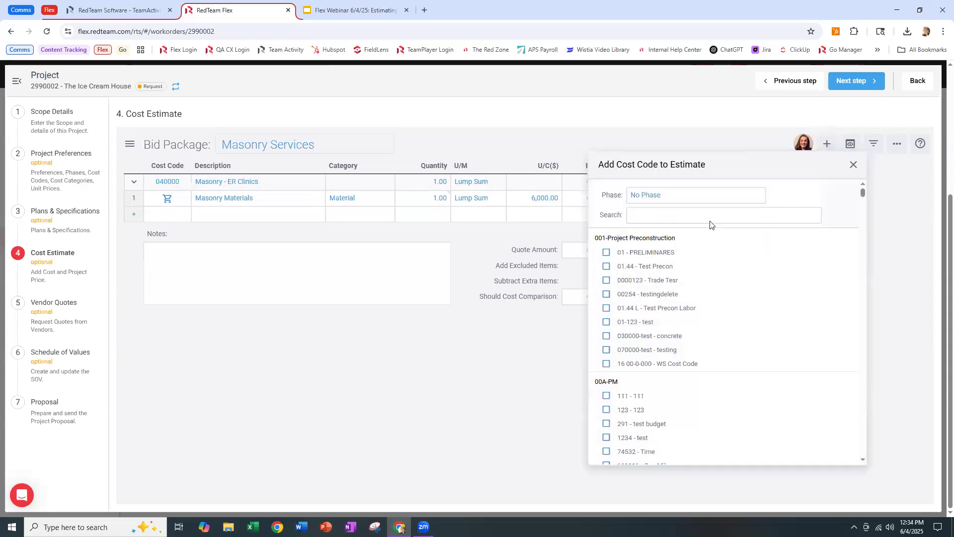
click(710, 216)
text(masonry)
key(Return)
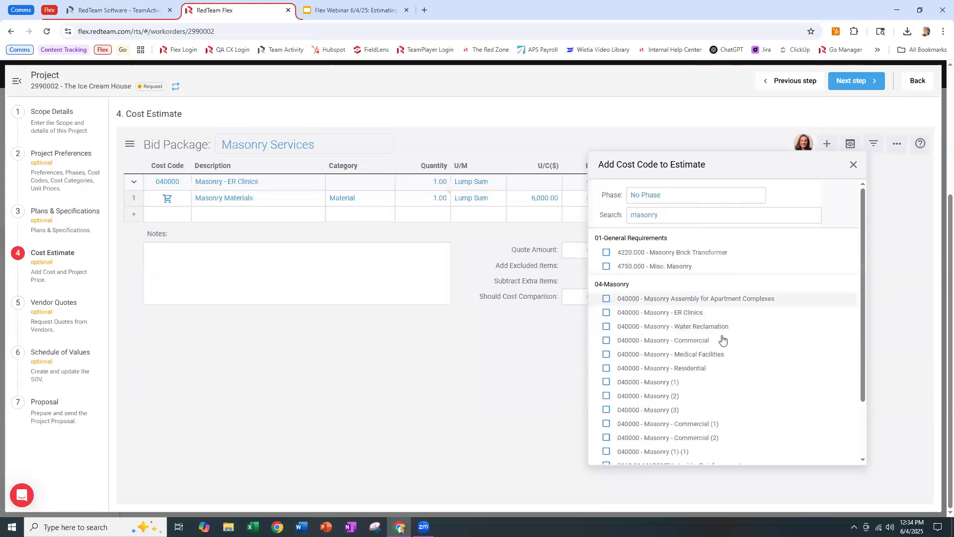
scroll(735, 385, down, 2)
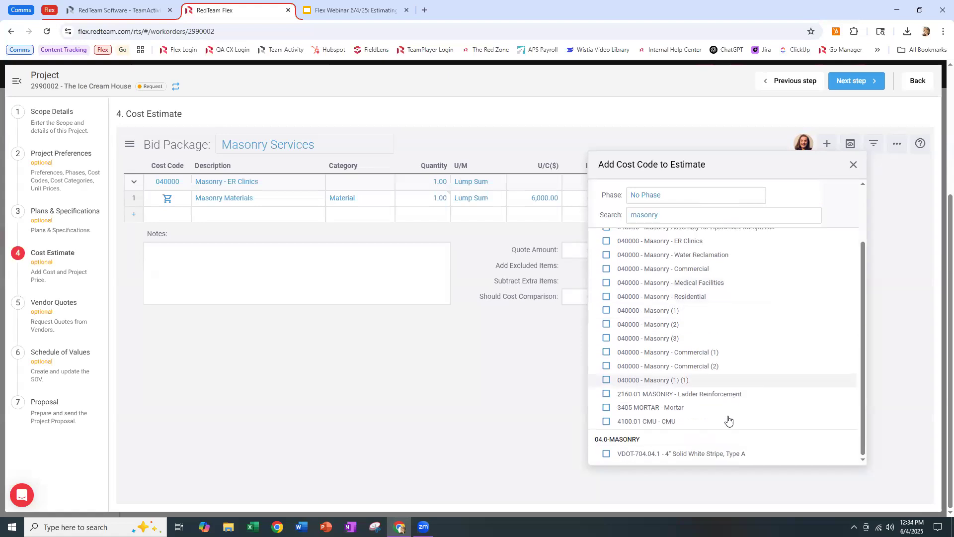
click(606, 408)
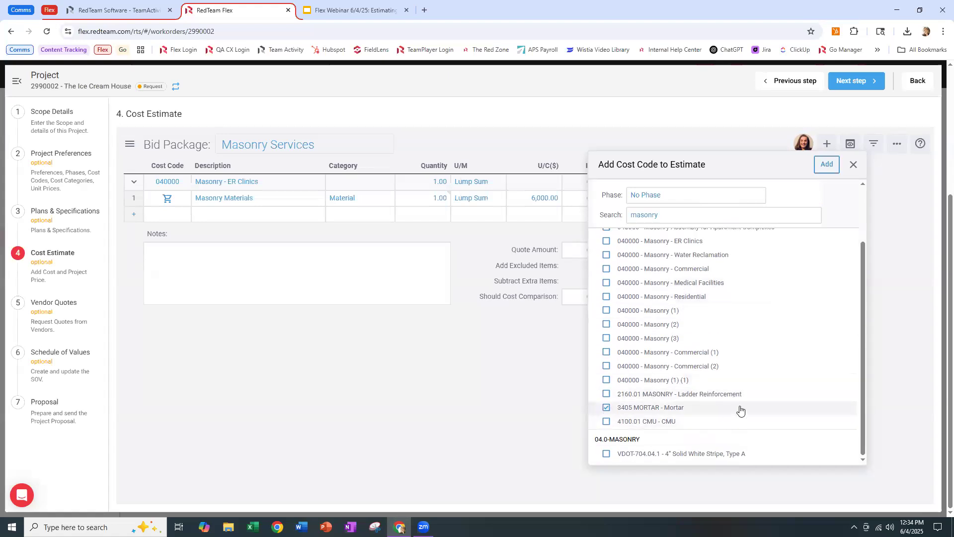
scroll(680, 385, up, 1)
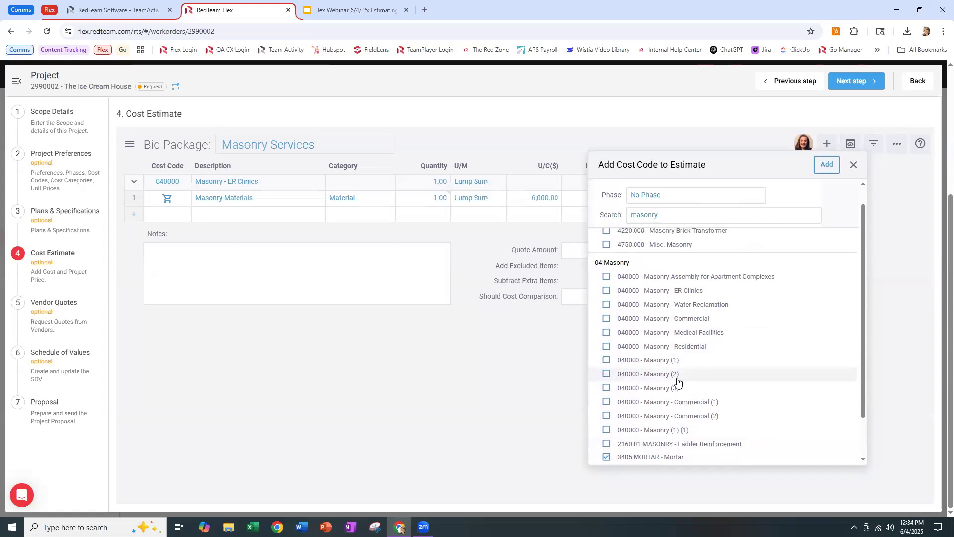
scroll(727, 405, down, 1)
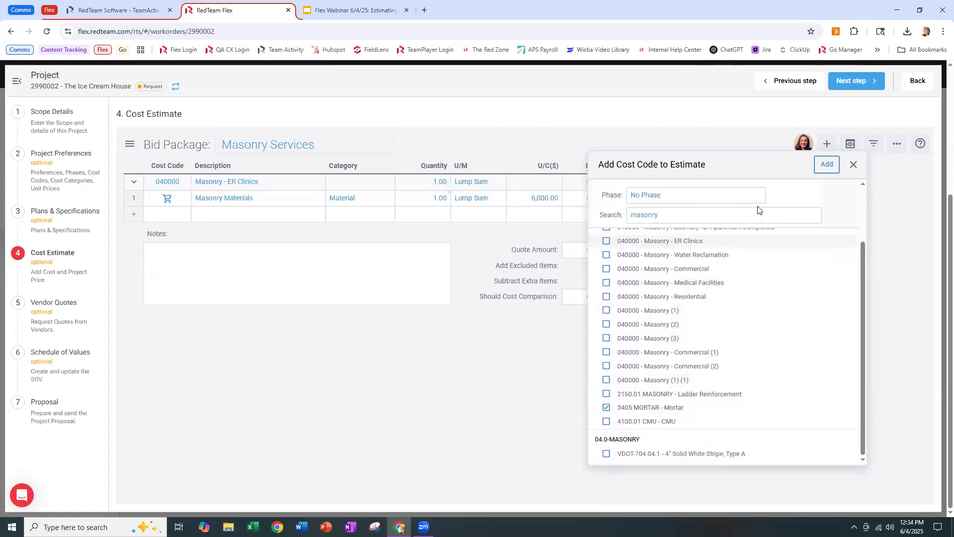
click(825, 165)
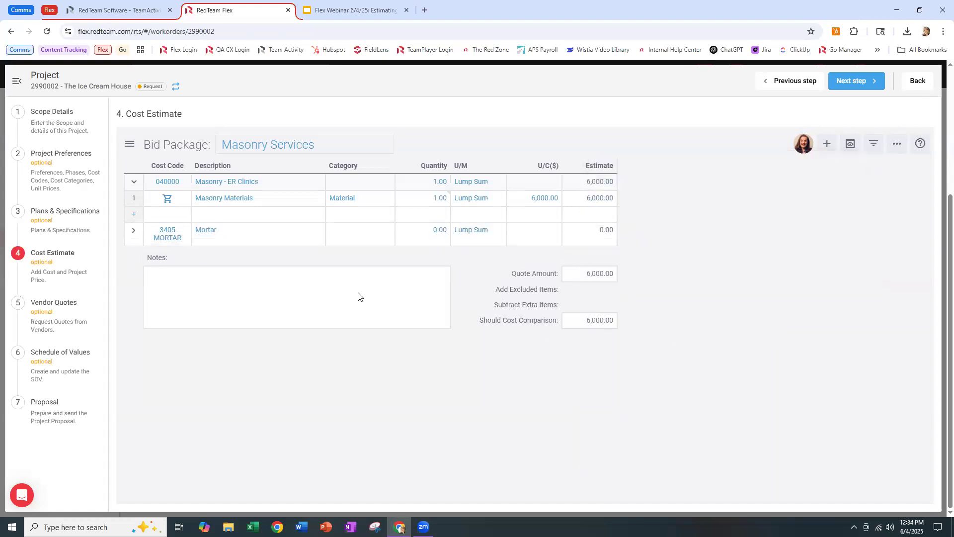
Step: Expand the Mortar cost code and add two line items named Labor and Delivery
click(133, 232)
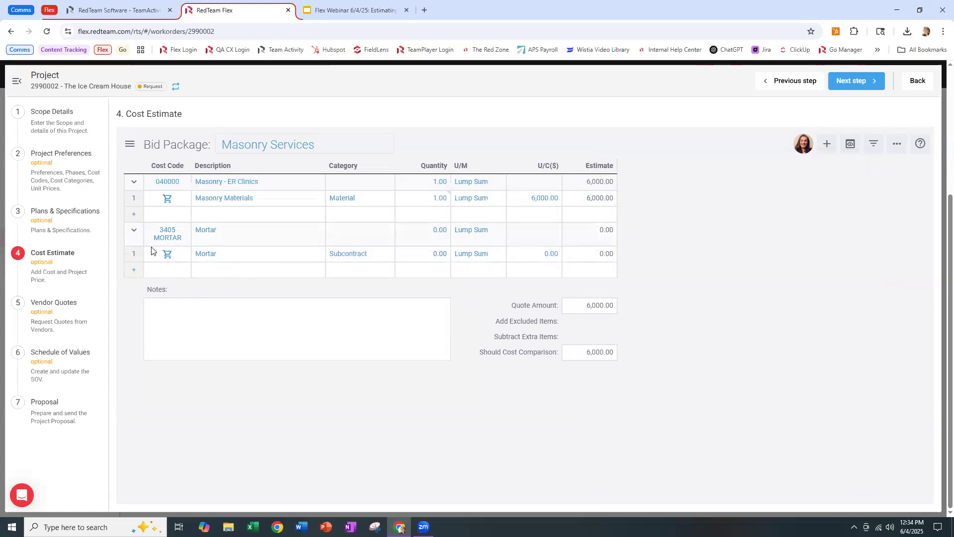
click(134, 270)
click(134, 286)
click(223, 257)
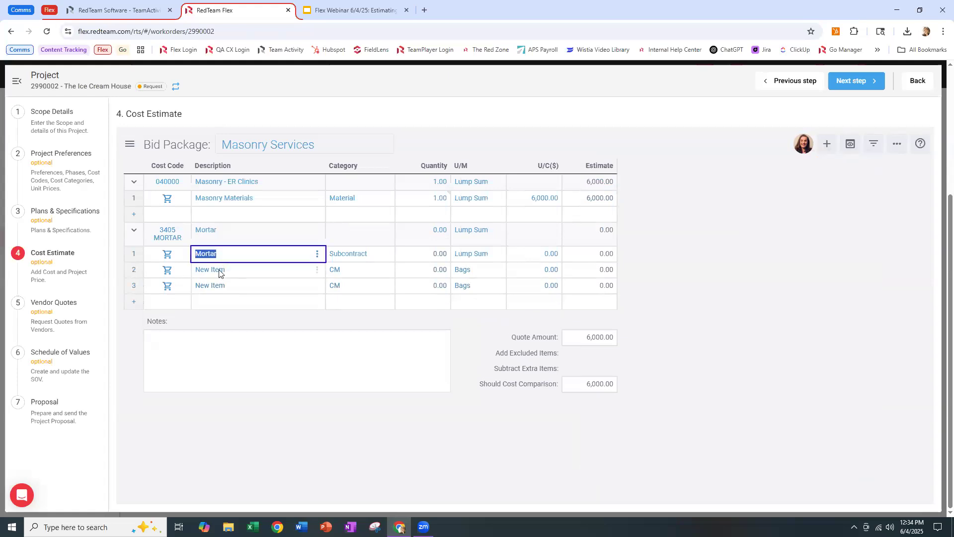
click(220, 272)
text(Labor)
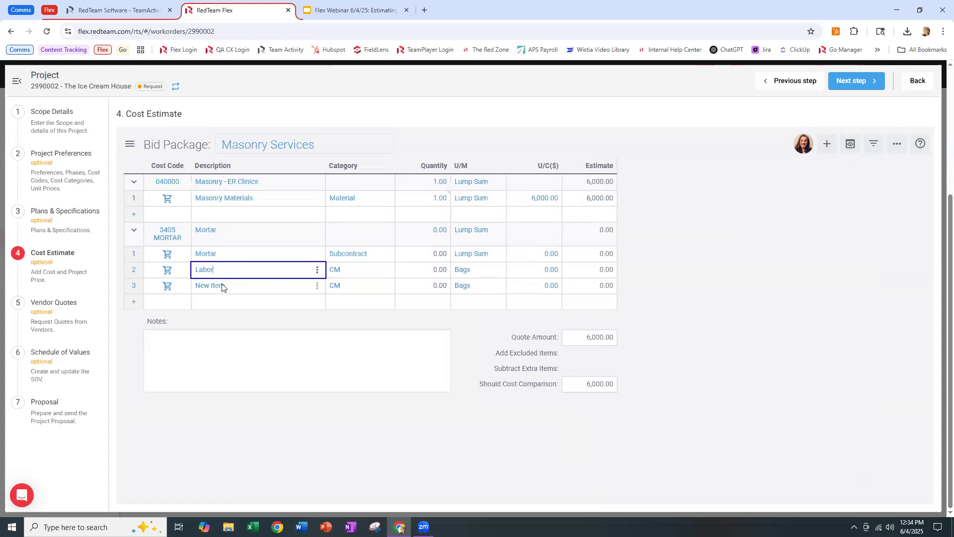
click(222, 287)
text(Delivery)
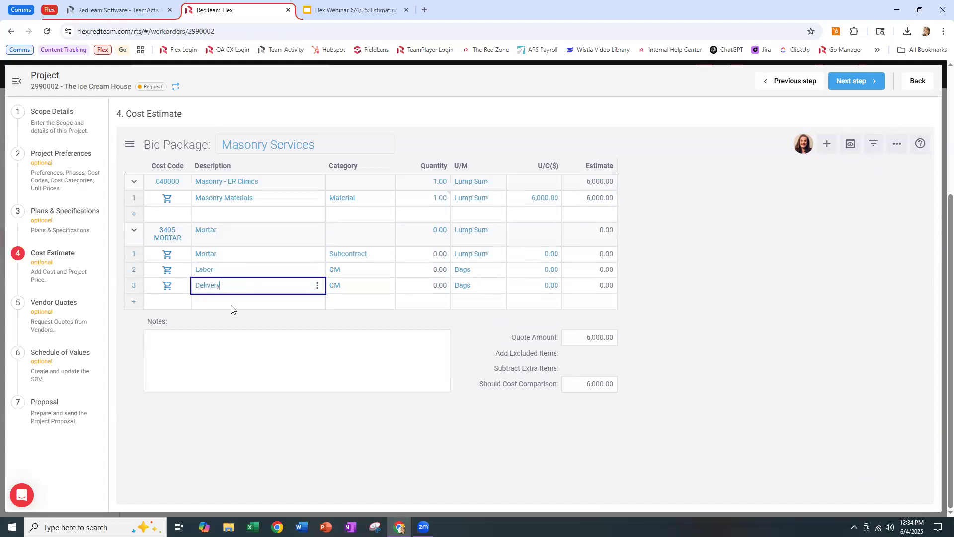
click(232, 305)
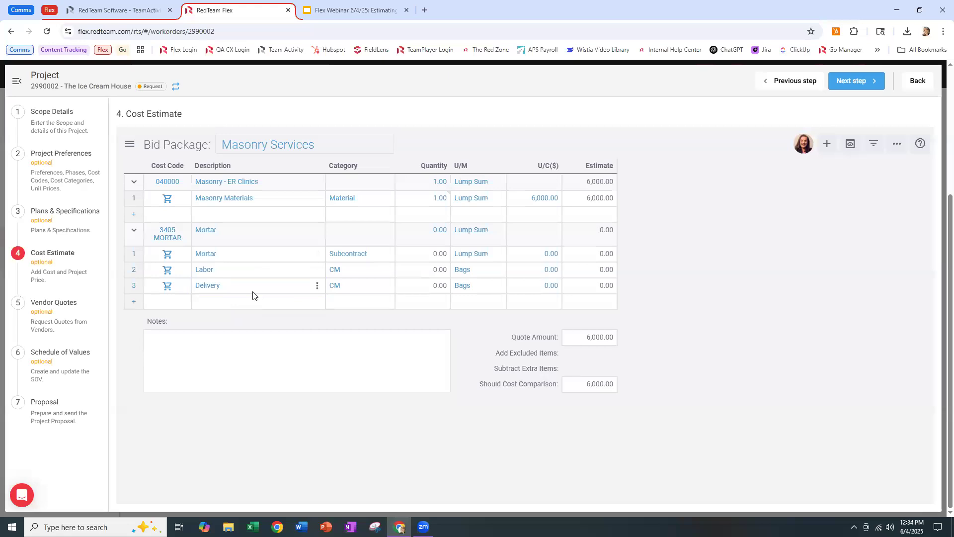
Step: Set the quantity of the 3405 MORTAR cost code to 1
click(430, 234)
text(1)
key(Return)
Step: Set the category of the Masonry Materials, Labor and Delivery line items to Subcontract
click(340, 200)
scroll(373, 443, down, 2)
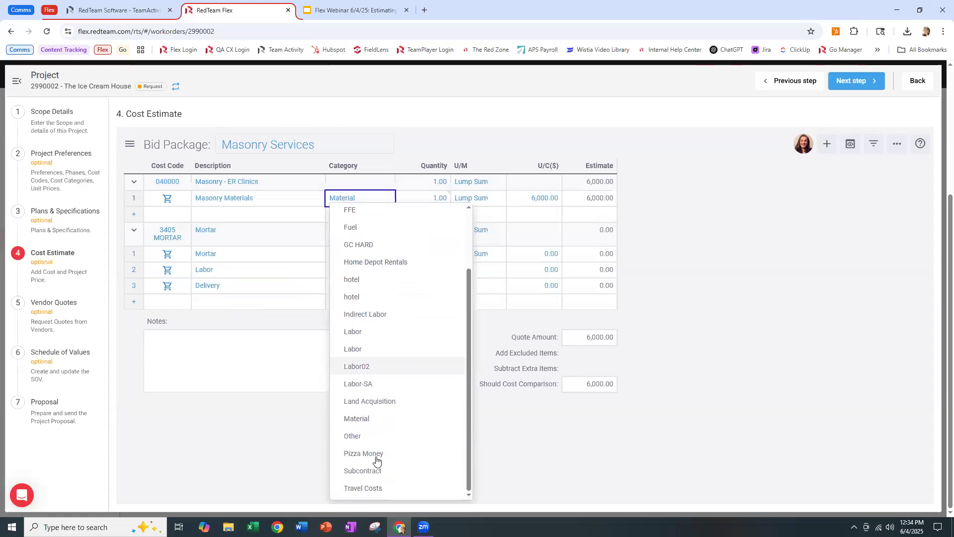
click(358, 470)
click(342, 270)
scroll(394, 457, down, 3)
click(392, 469)
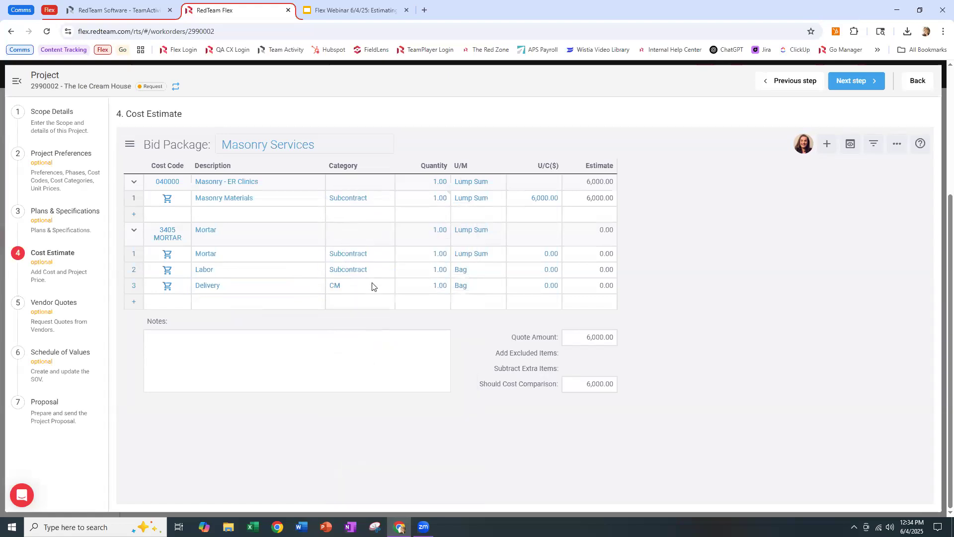
click(373, 287)
scroll(396, 462, down, 3)
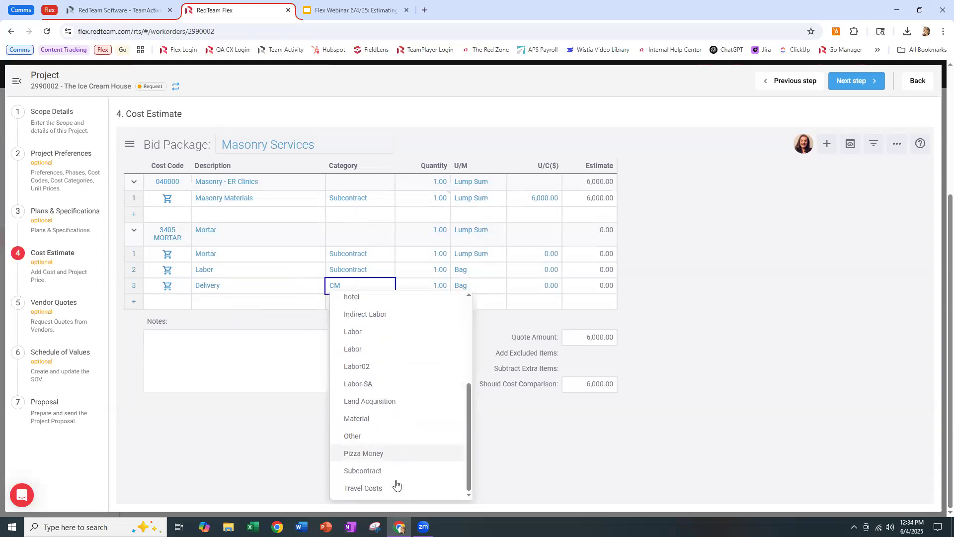
click(395, 471)
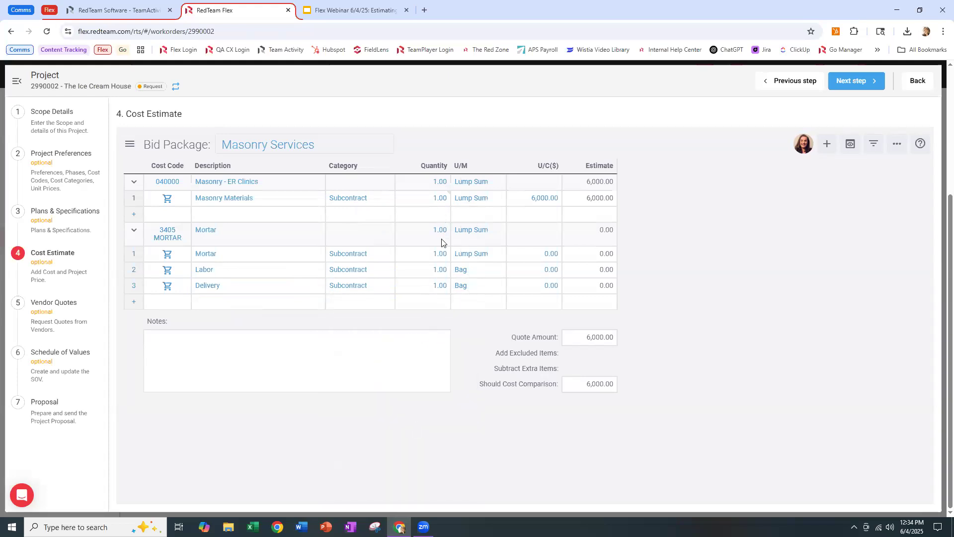
Step: Set the units of measure to Each for the Mortar item, Hour for Labor and Lump Sum for Delivery
click(490, 258)
click(487, 375)
click(480, 274)
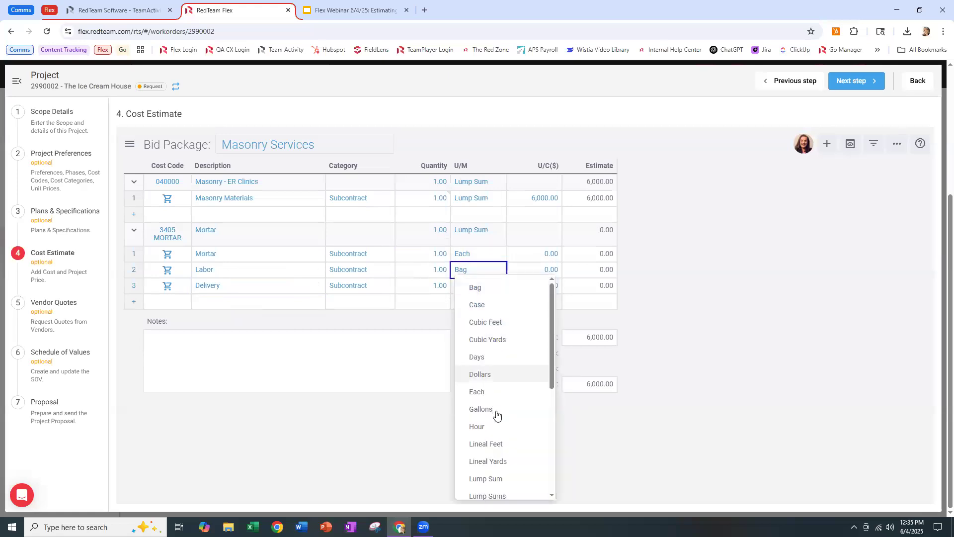
click(492, 409)
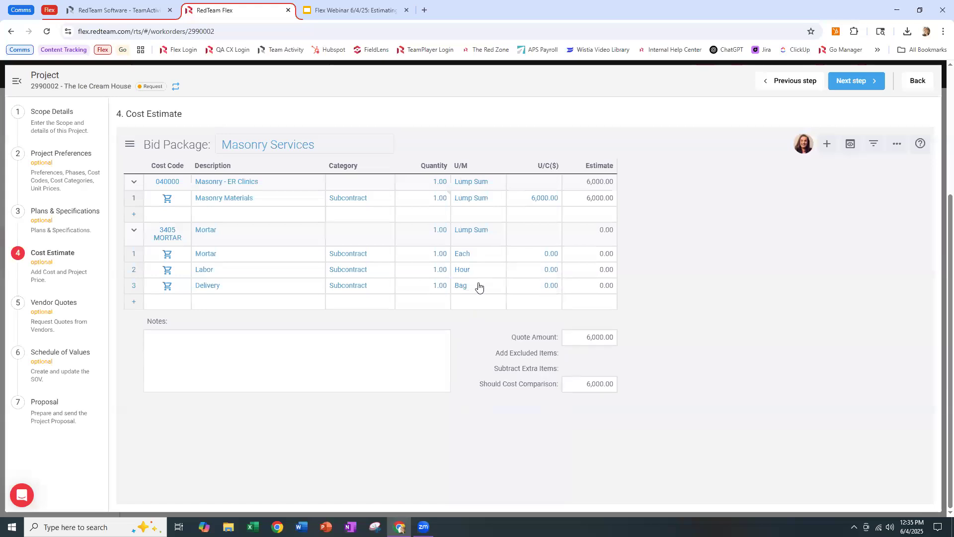
click(478, 285)
scroll(501, 422, down, 2)
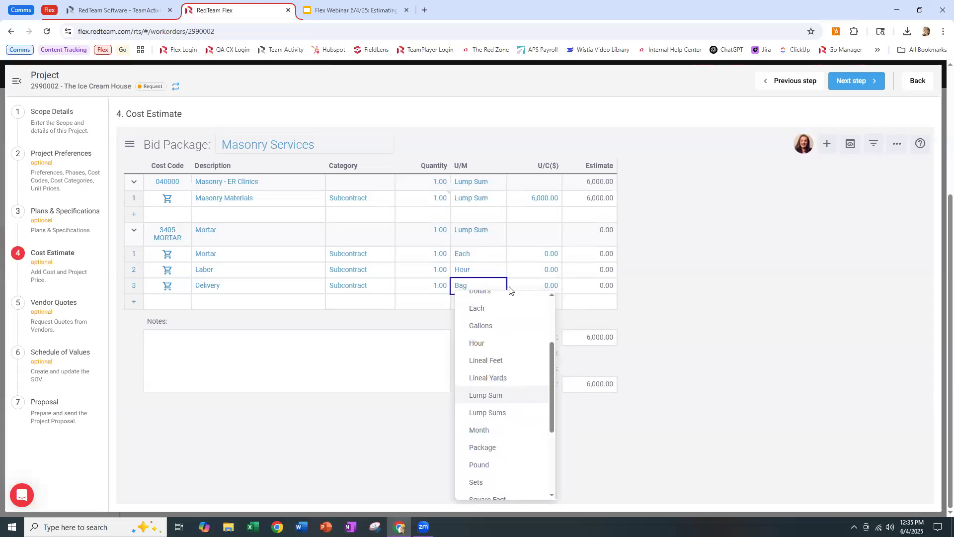
click(501, 395)
Step: Price the Mortar item at 4,500, Labor at 40 hours with a unit cost of 35, and Delivery at 3,000
click(545, 254)
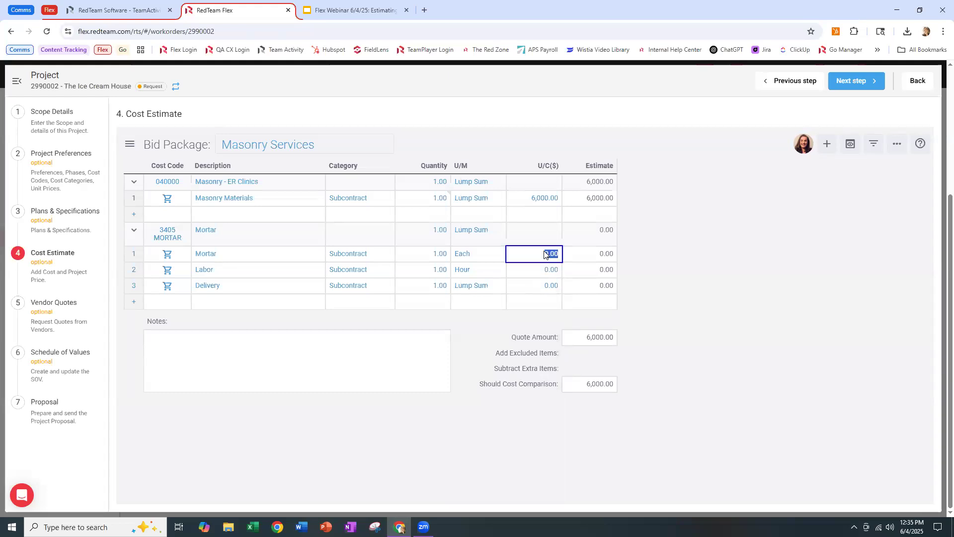
text(45)
click(546, 272)
click(436, 270)
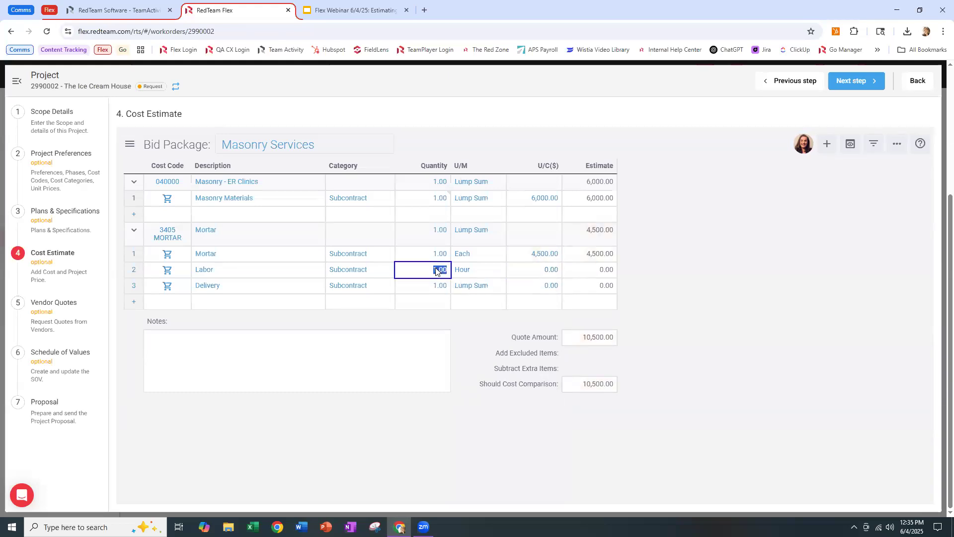
text(40)
click(541, 275)
text(35)
click(533, 289)
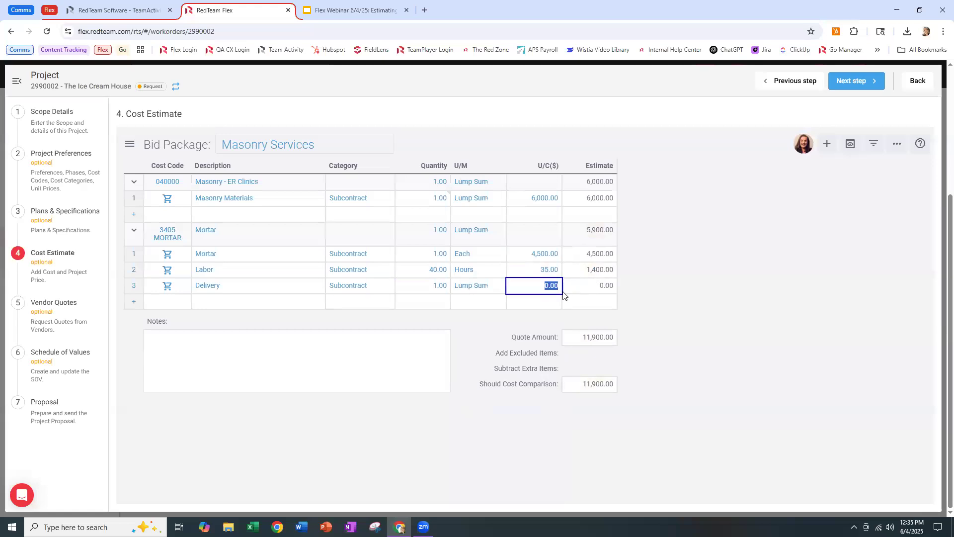
text(3,)
text(000)
key(Return)
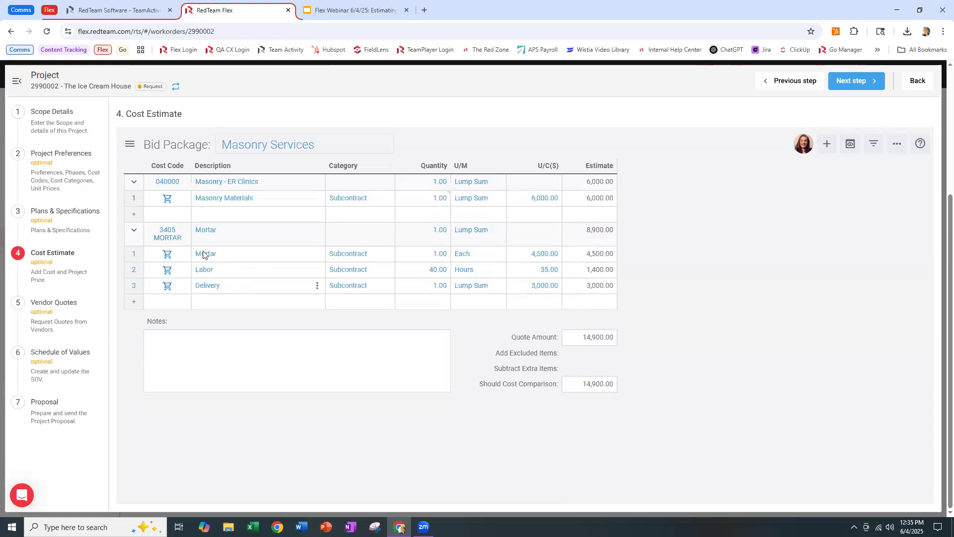
Step: Return to the main cost estimate and check the Mortar lines and the price totals
click(128, 145)
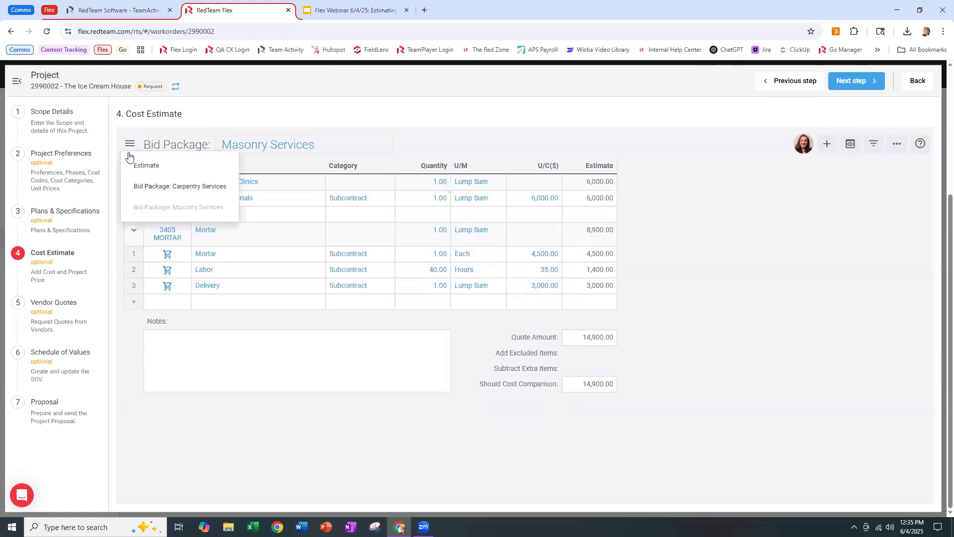
click(136, 168)
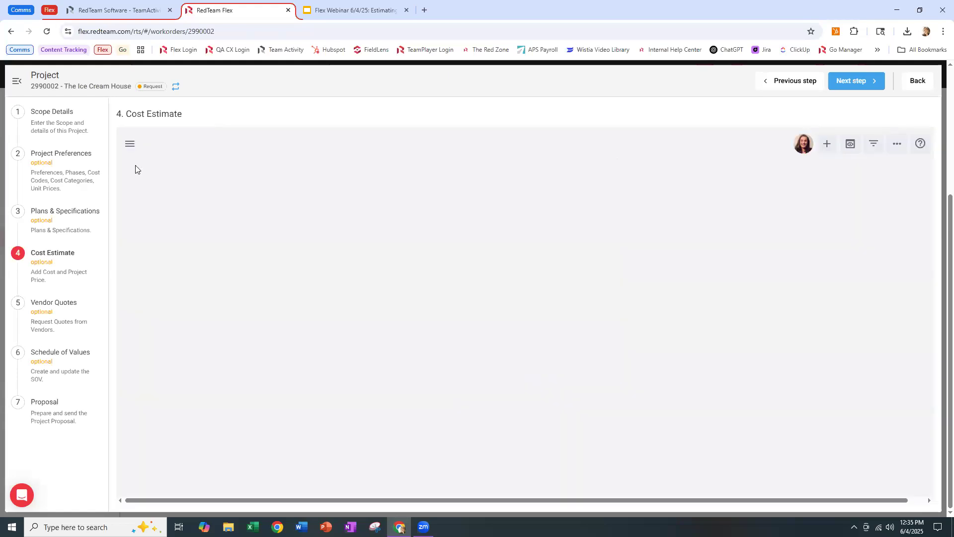
scroll(201, 348, down, 4)
scroll(199, 347, down, 1)
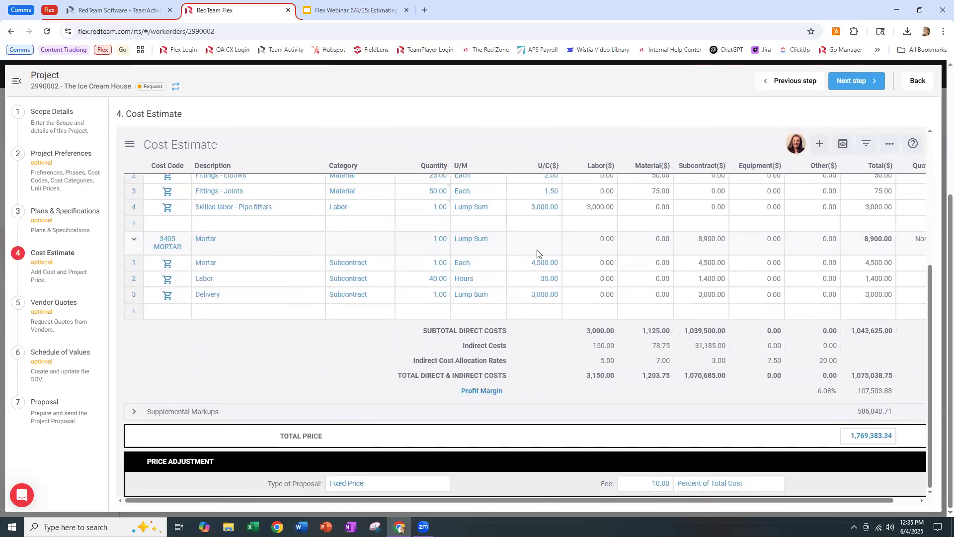
Step: Switch from the main cost estimate to the Masonry Services bid package
scroll(540, 338, up, 1)
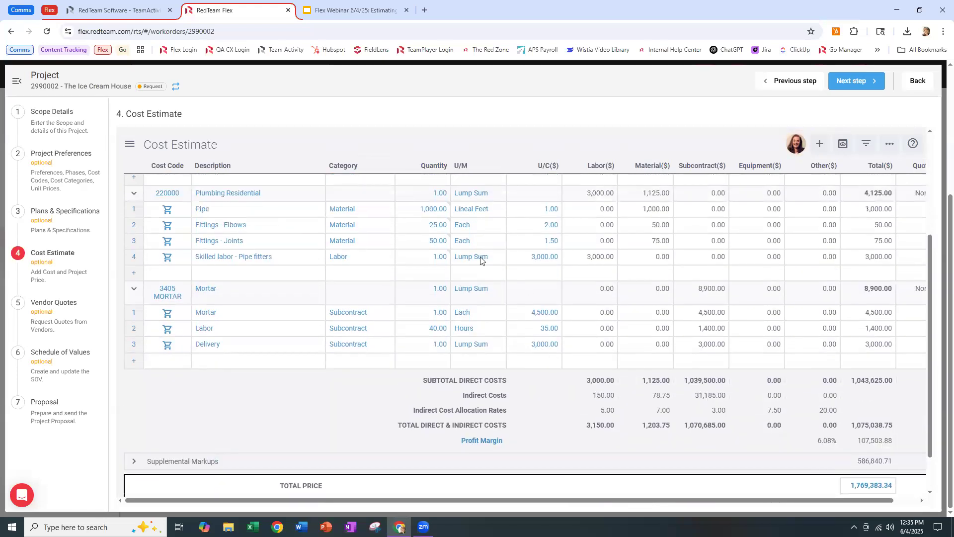
scroll(226, 269, up, 3)
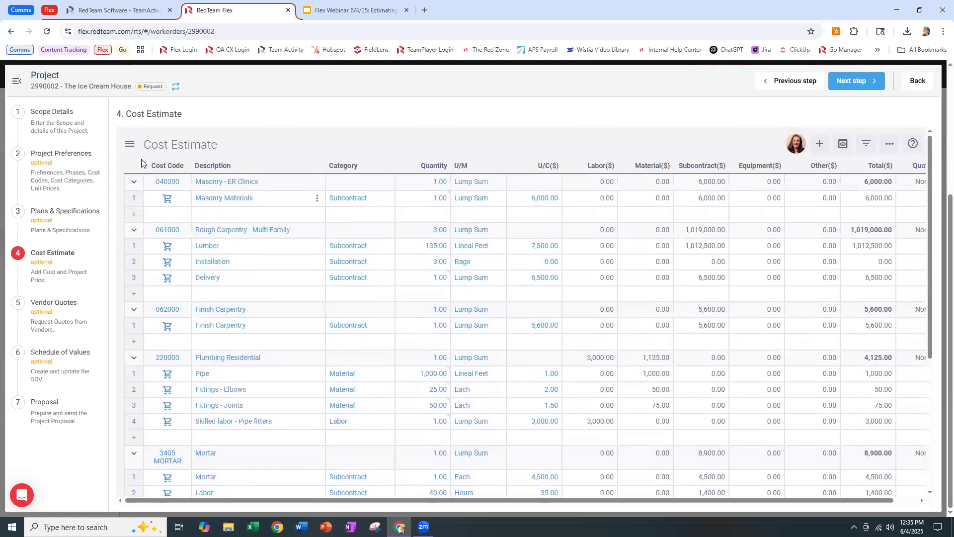
click(129, 145)
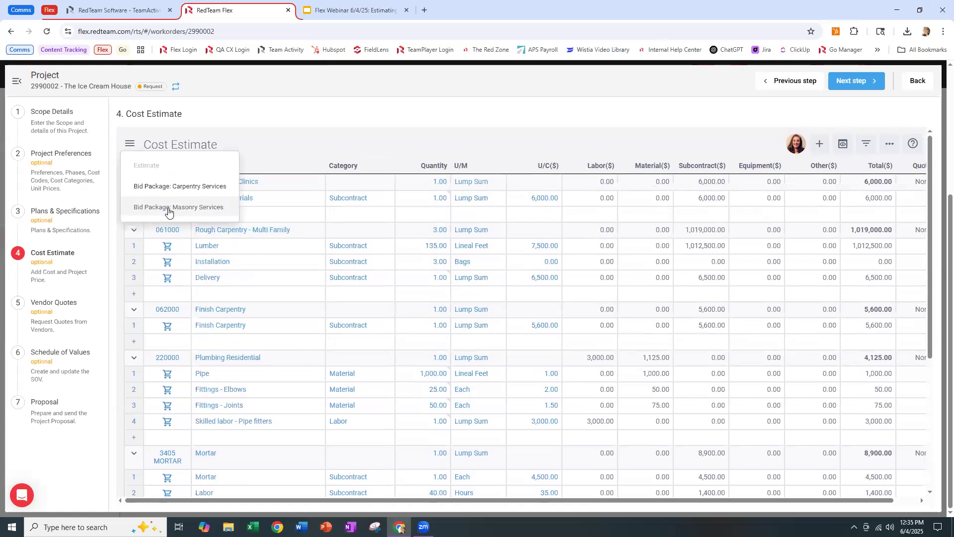
click(181, 207)
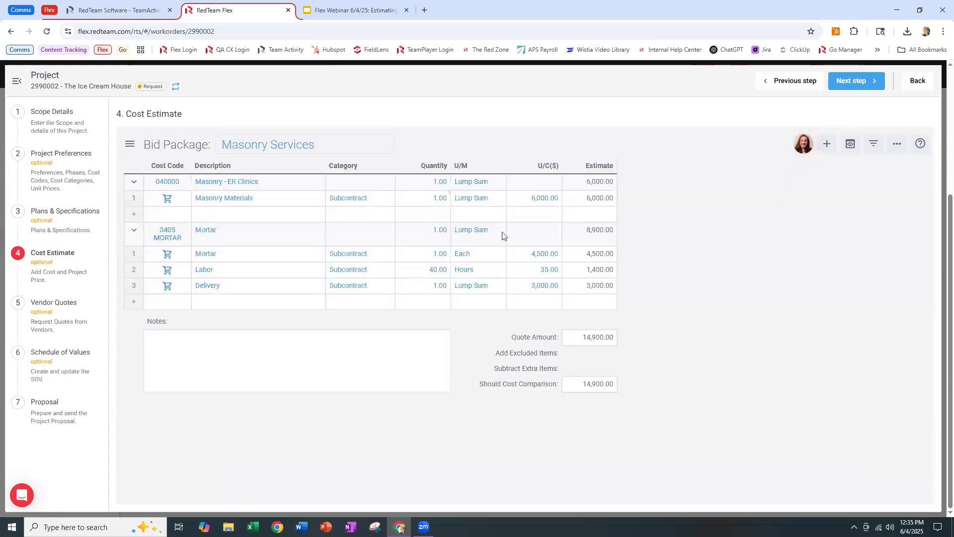
Step: Start adding bidders to the Masonry Services bid package, with the vendor search ready for input
click(826, 144)
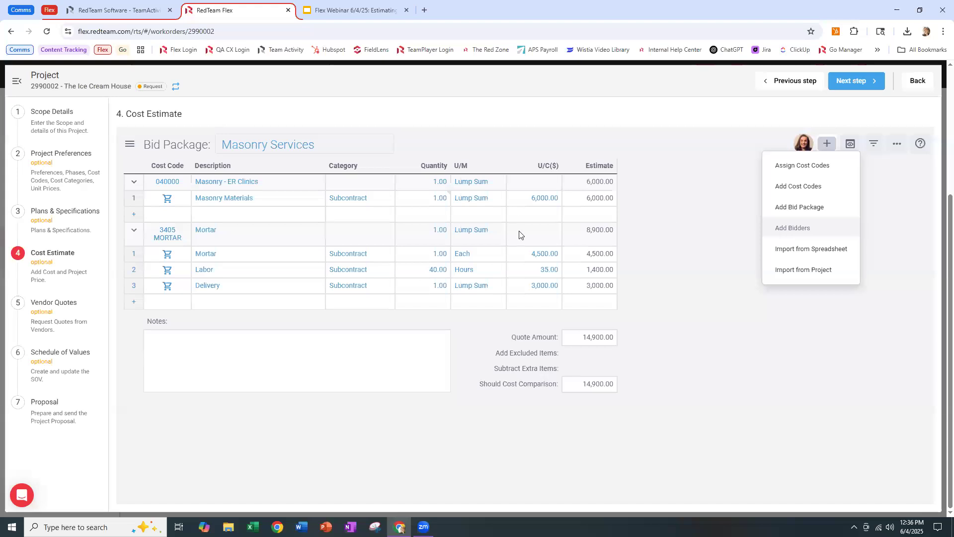
click(801, 233)
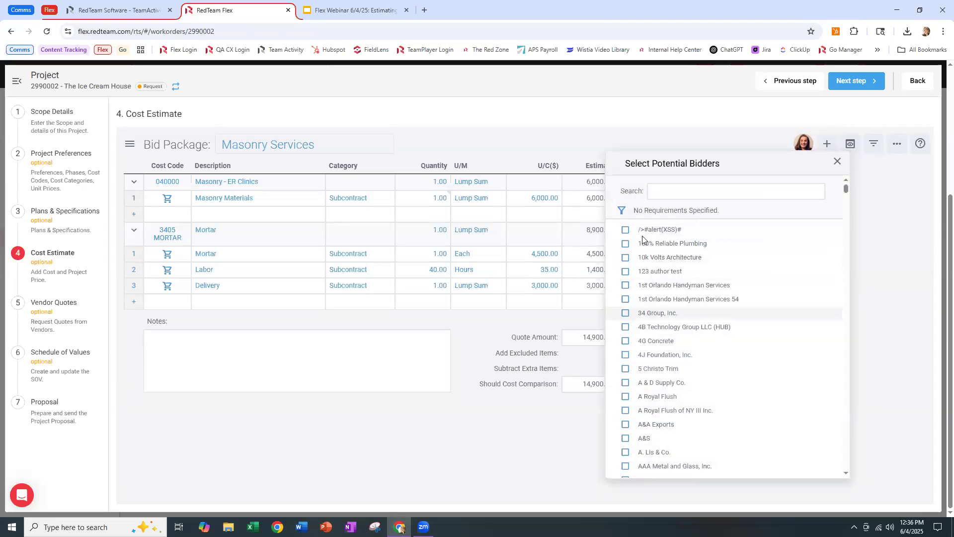
click(667, 197)
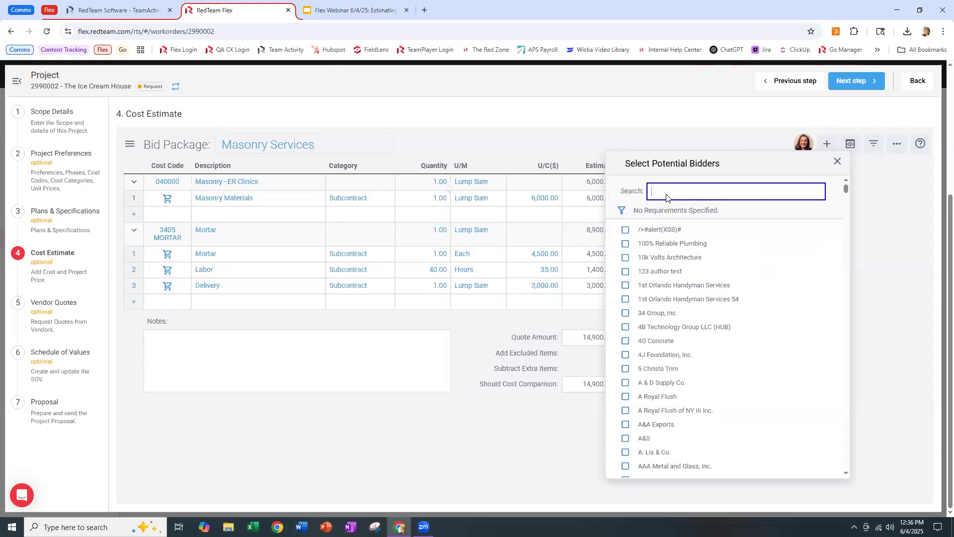
Step: Examine the vendor requirement filters for potential bidders, covering experience, trades, distance from job site, qualifications and credentials, without applying any
click(622, 211)
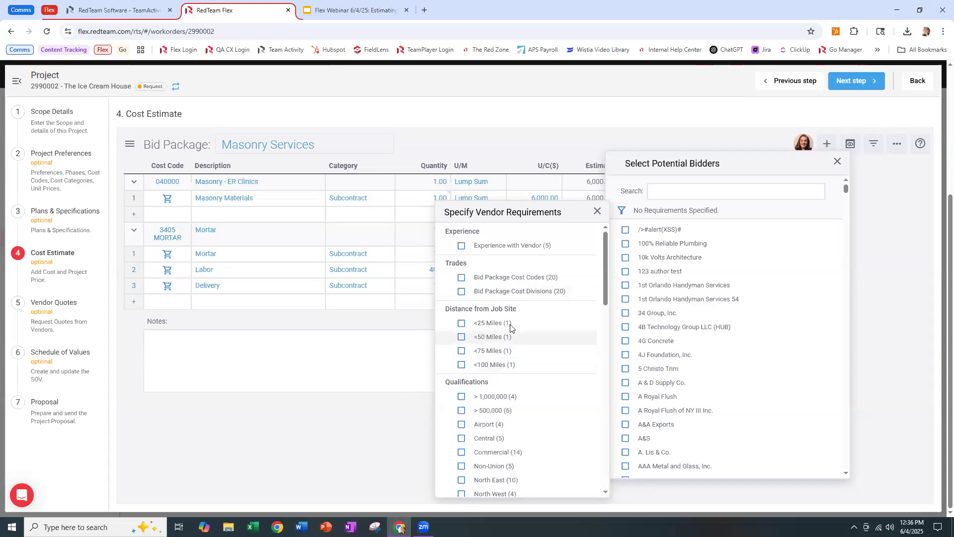
scroll(525, 358, down, 2)
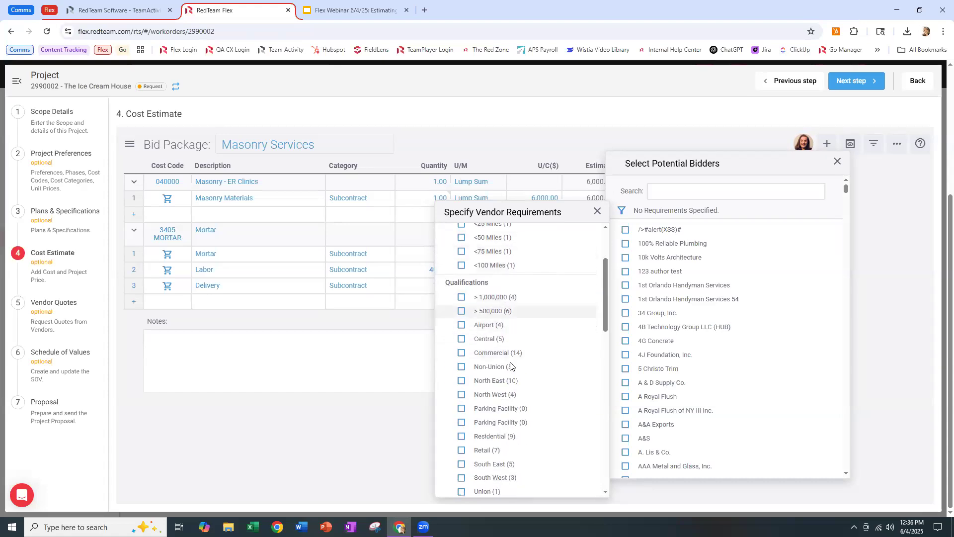
scroll(543, 337, down, 3)
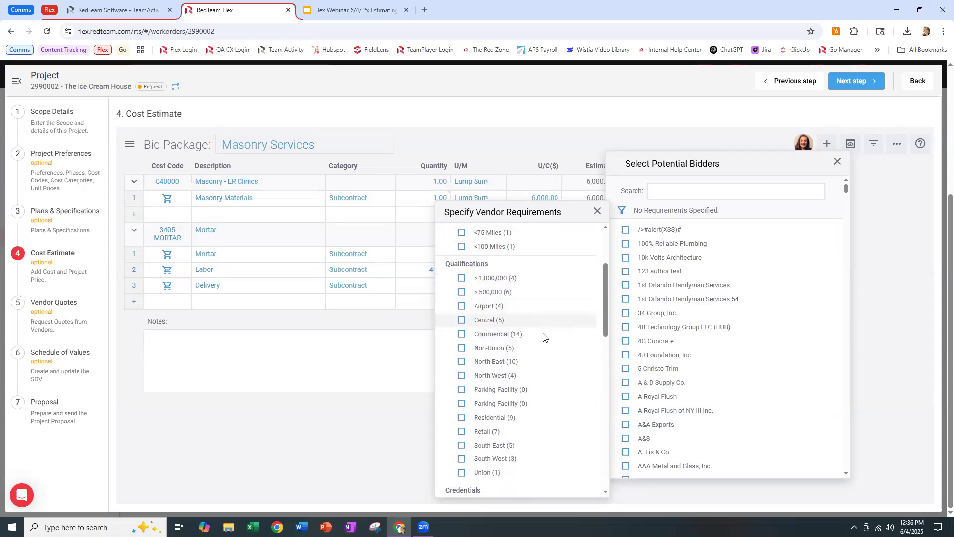
scroll(543, 337, up, 3)
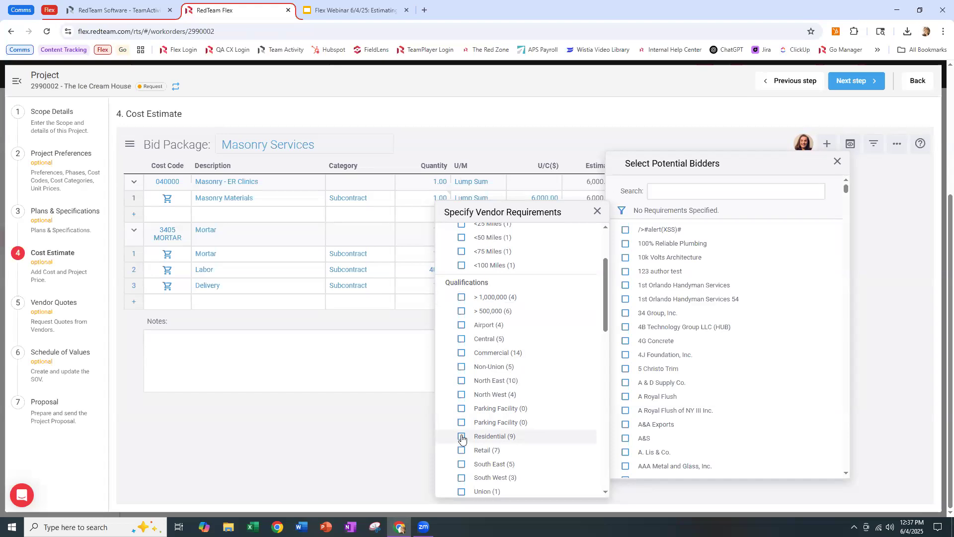
scroll(462, 437, up, 3)
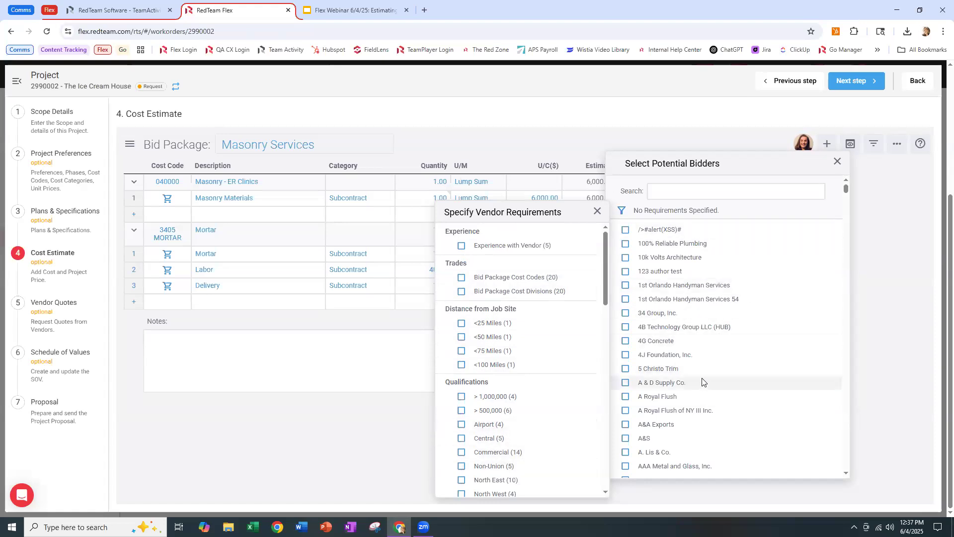
scroll(536, 389, down, 5)
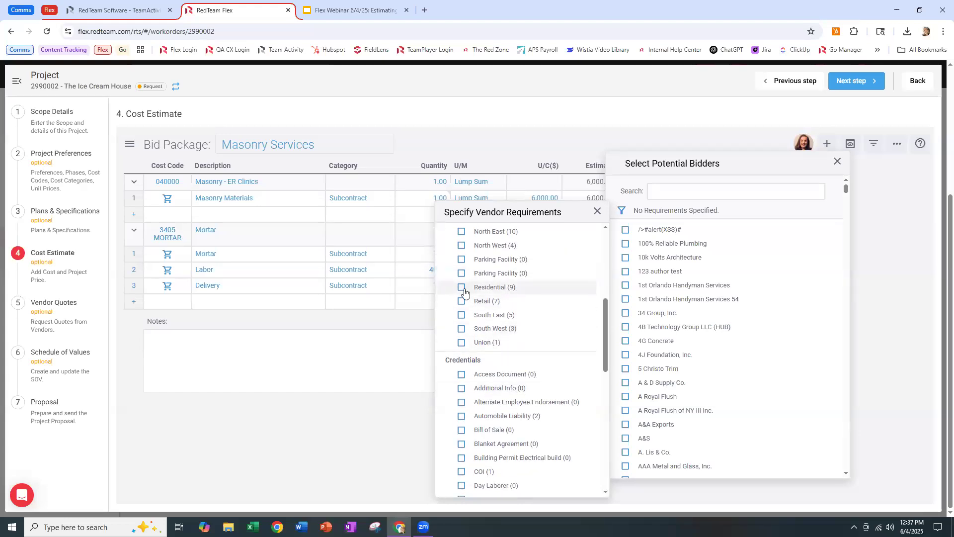
scroll(474, 378, down, 1)
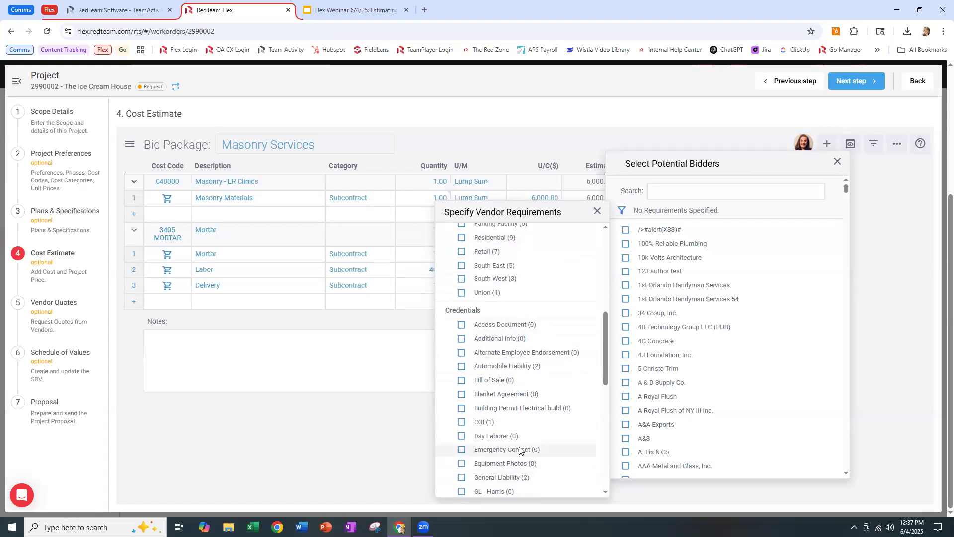
scroll(520, 446, down, 1)
scroll(520, 446, down, 1)
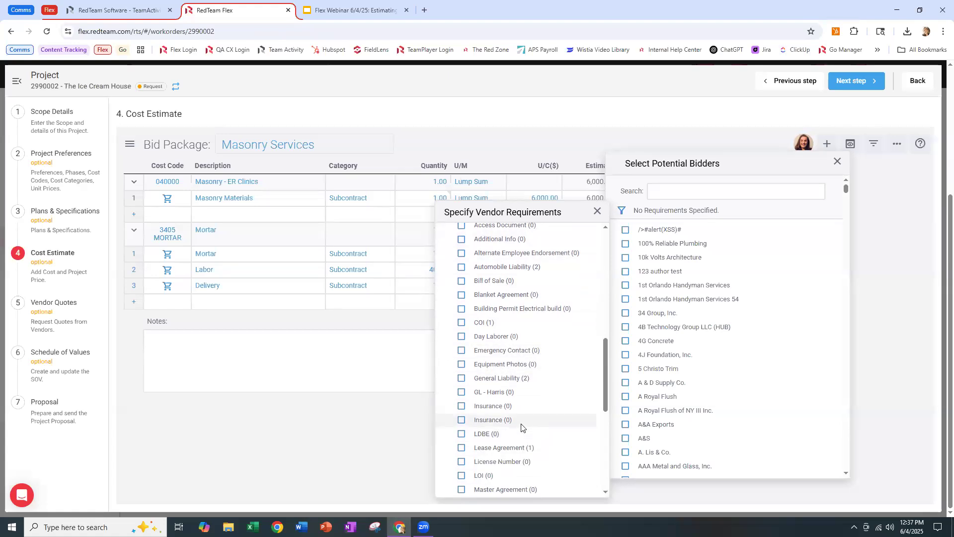
scroll(521, 428, down, 5)
scroll(521, 432, down, 3)
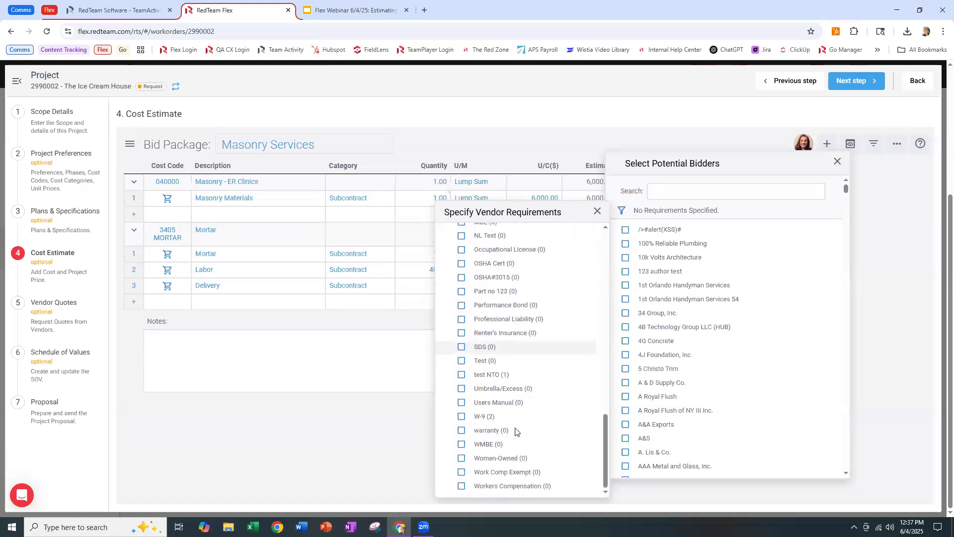
click(597, 211)
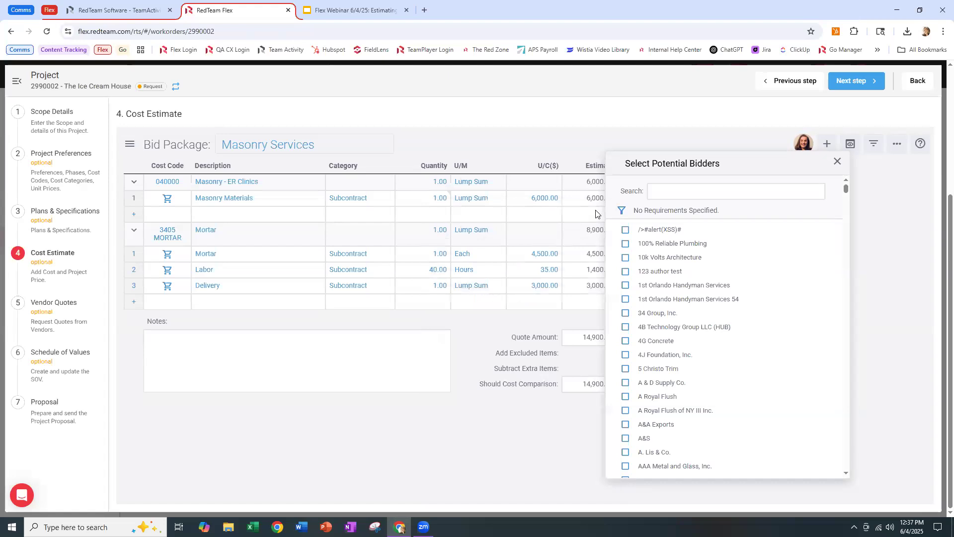
Step: Search the potential bidders for "masonry" and add Adventure Masonry Corp., Annex Masonry estoration Inc. and Fred Michel Masonry to the bid package
click(684, 192)
text(masonry)
key(Return)
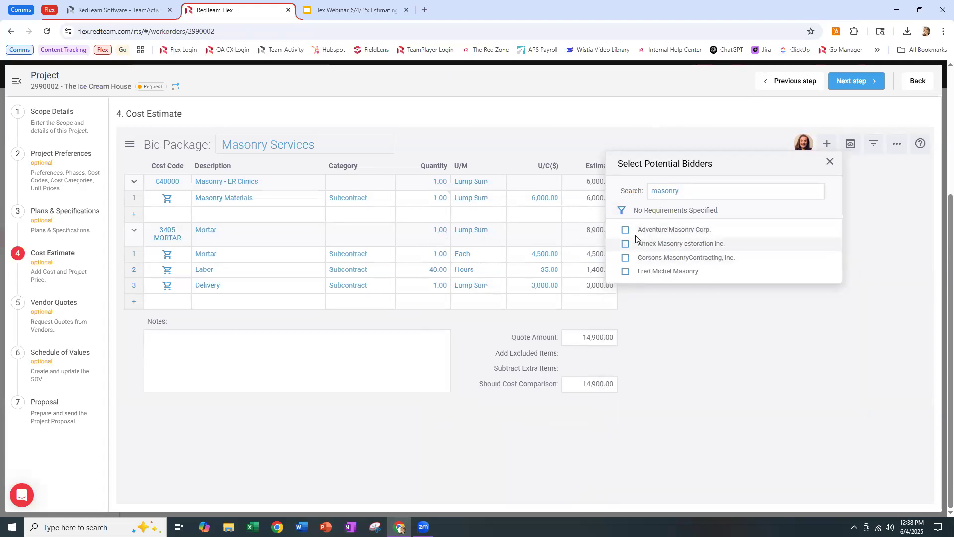
click(626, 230)
click(625, 244)
click(625, 271)
click(798, 164)
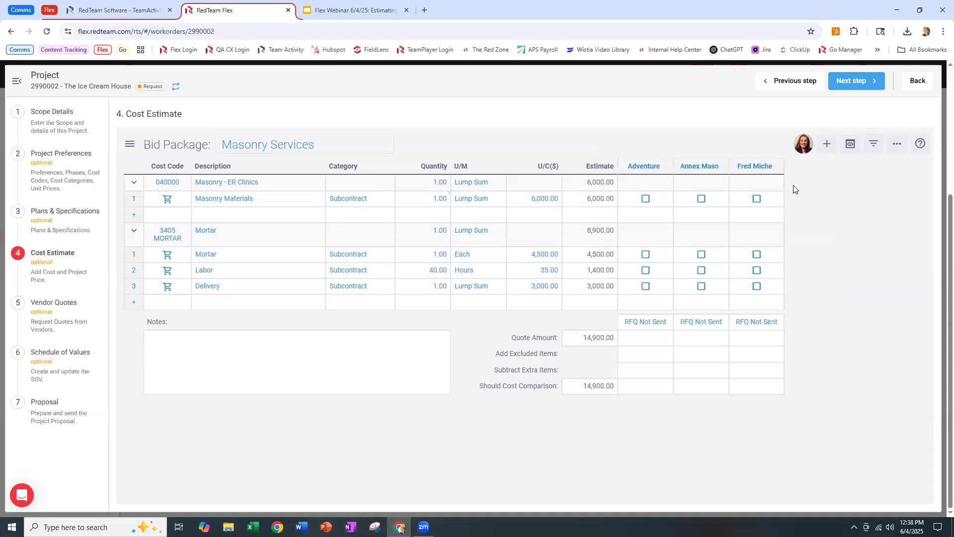
click(130, 148)
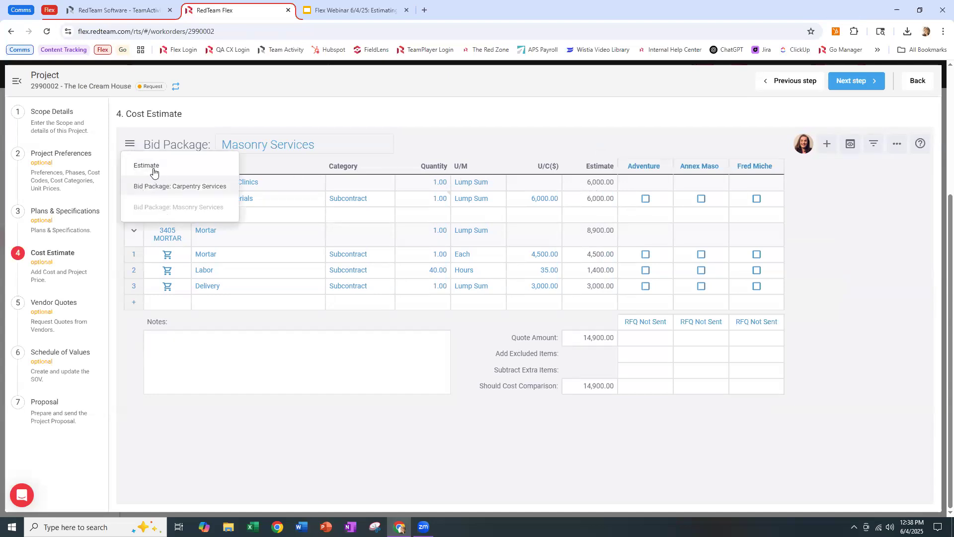
click(132, 146)
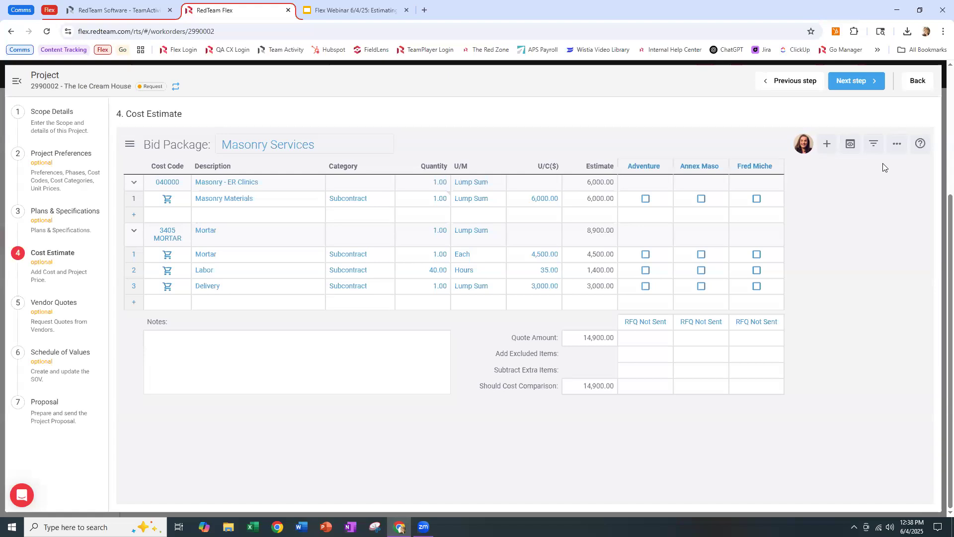
click(893, 149)
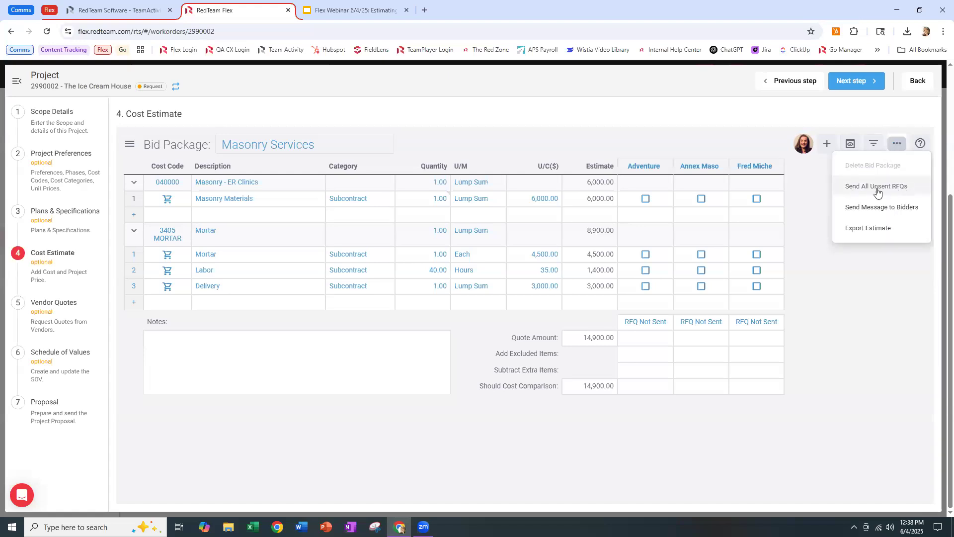
click(818, 173)
Step: Select the company owner as the only contact on Adventure Masonry Corp.'s quote card
click(668, 166)
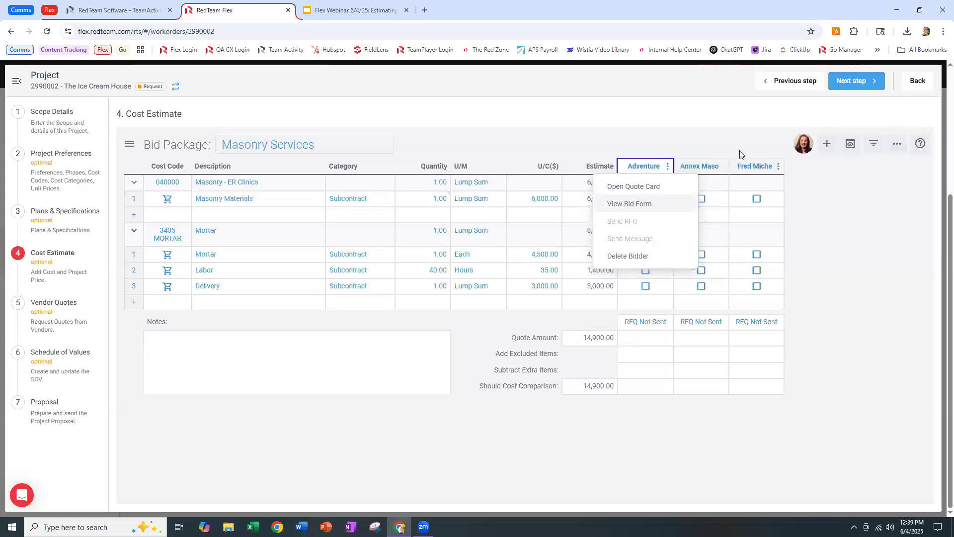
click(637, 190)
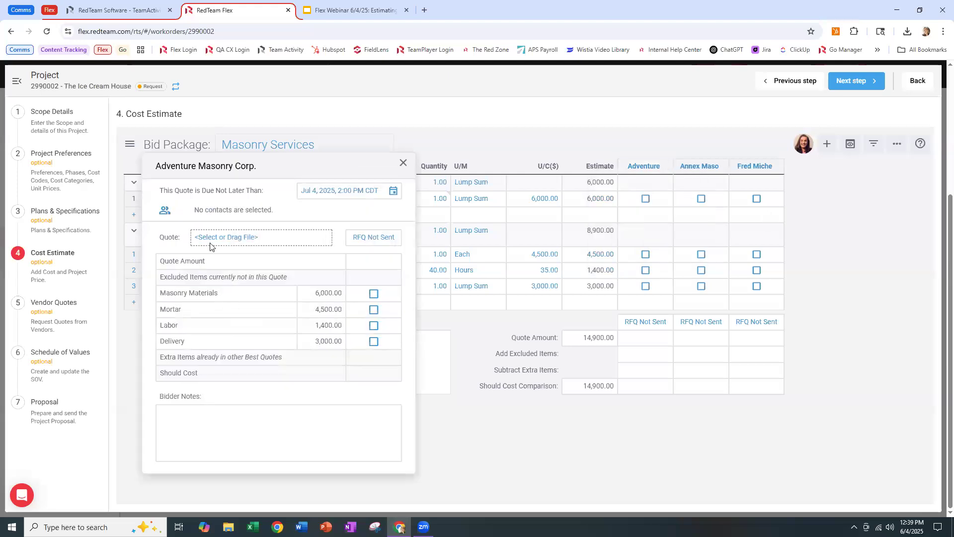
click(164, 214)
click(182, 211)
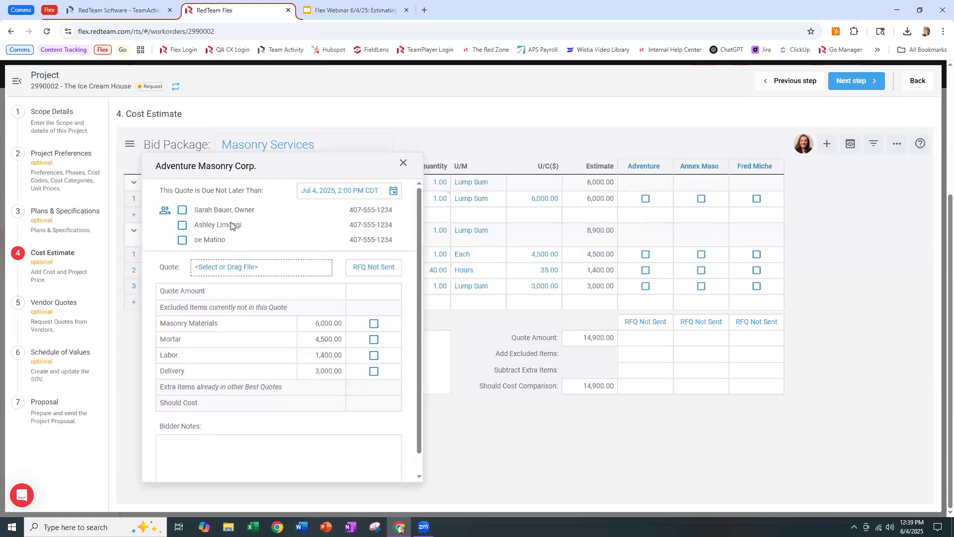
click(182, 226)
click(183, 226)
click(163, 210)
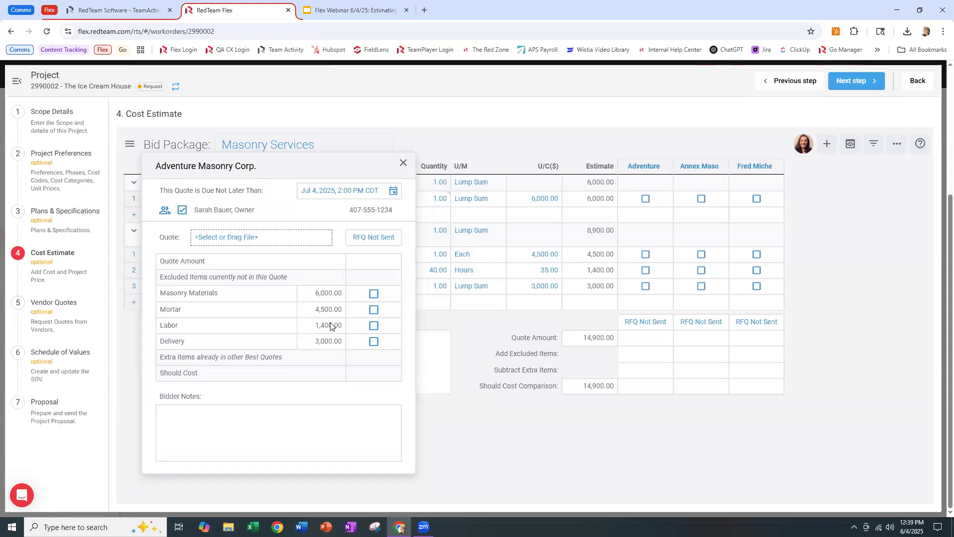
click(402, 164)
Step: View Adventure Masonry Corp.'s bid form and compare its special instructions with those in the Masonry Services bid package details
click(668, 167)
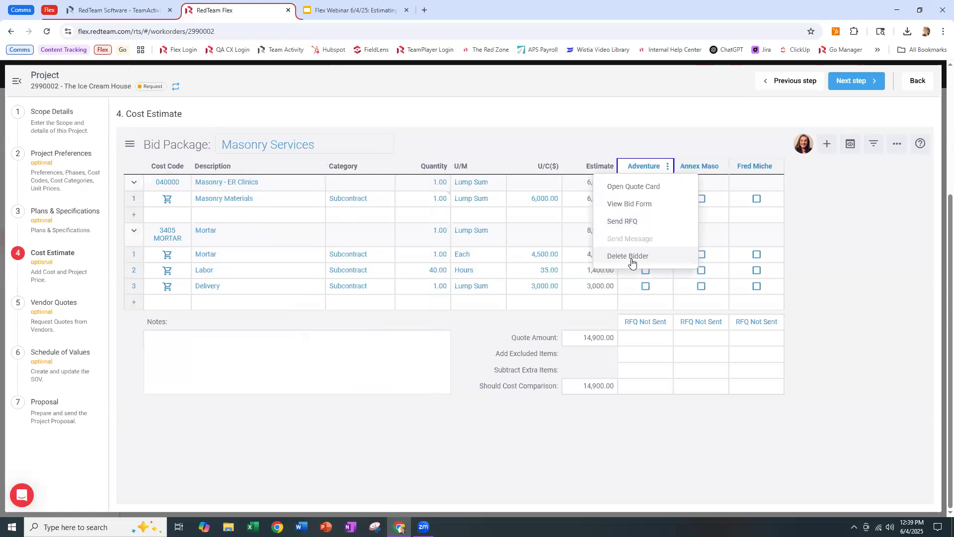
click(639, 208)
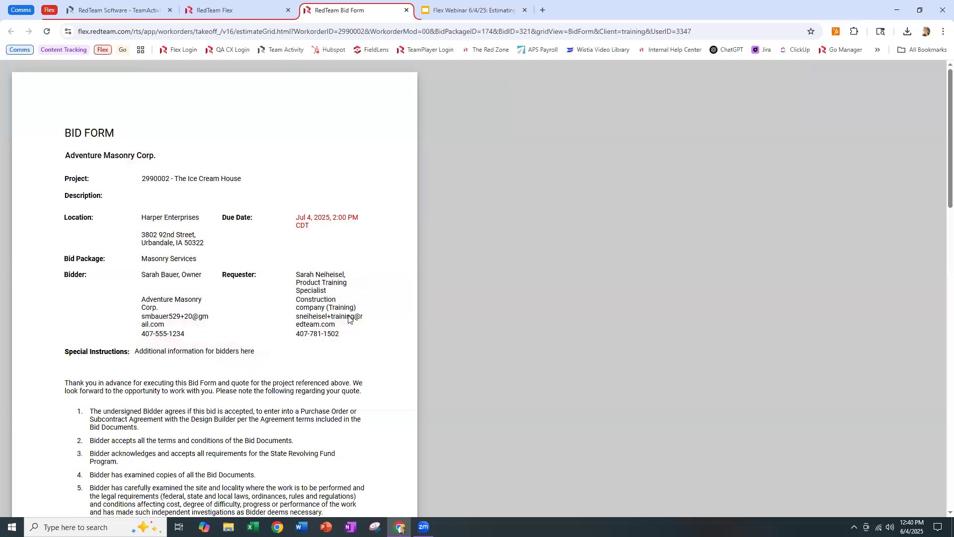
scroll(265, 340, down, 2)
scroll(265, 340, down, 1)
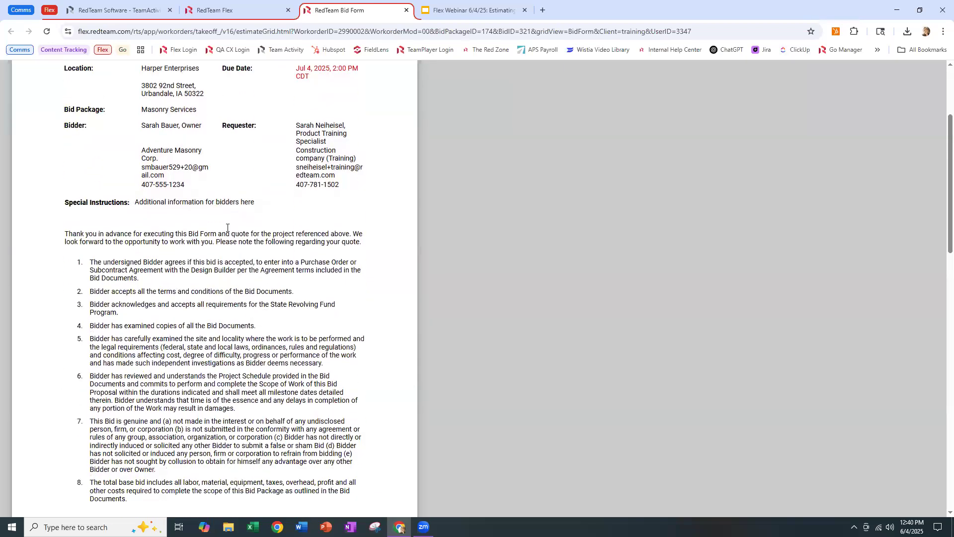
drag(254, 202, 135, 203)
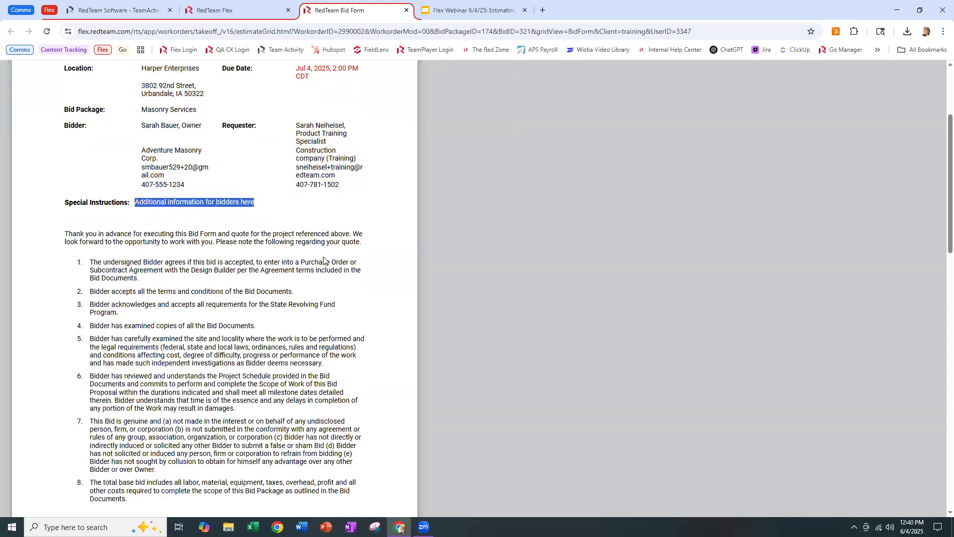
key(ctrl+shift+Tab)
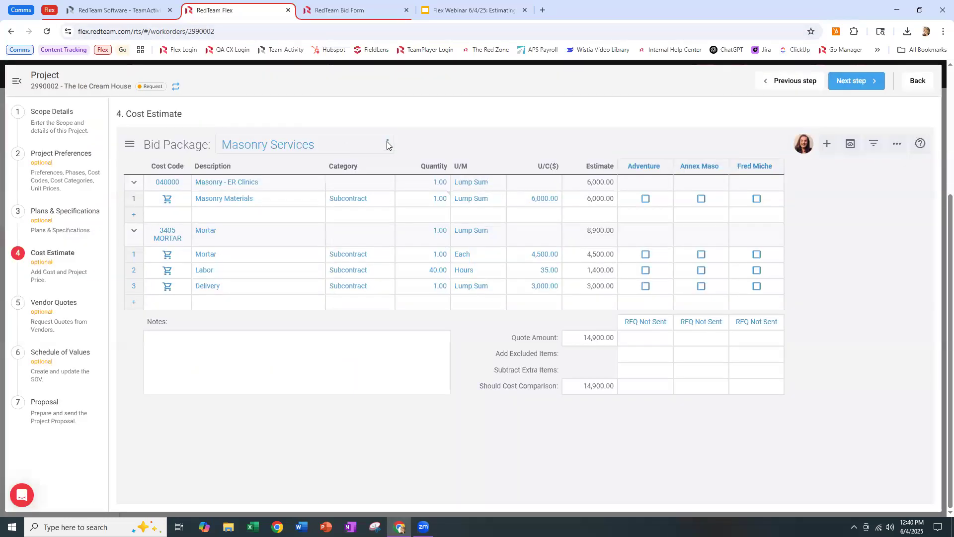
click(388, 144)
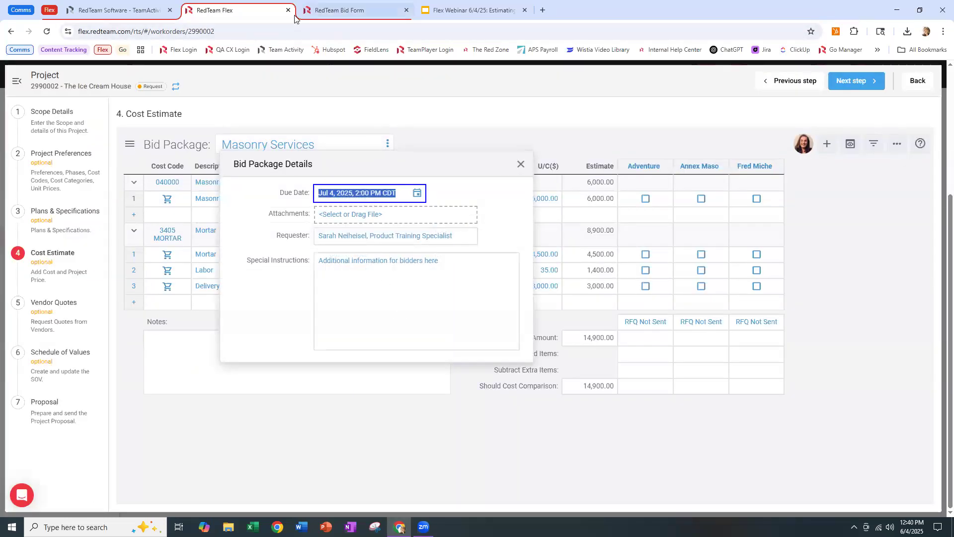
Step: Return to the Adventure Masonry Corp. bid form and read its numbered bidder terms and Bid Amount section
click(348, 10)
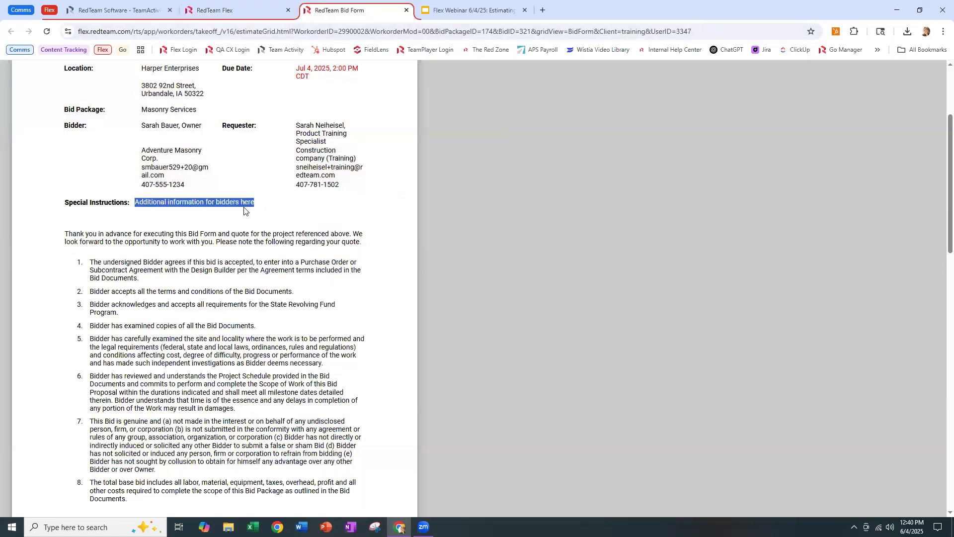
scroll(271, 223, down, 3)
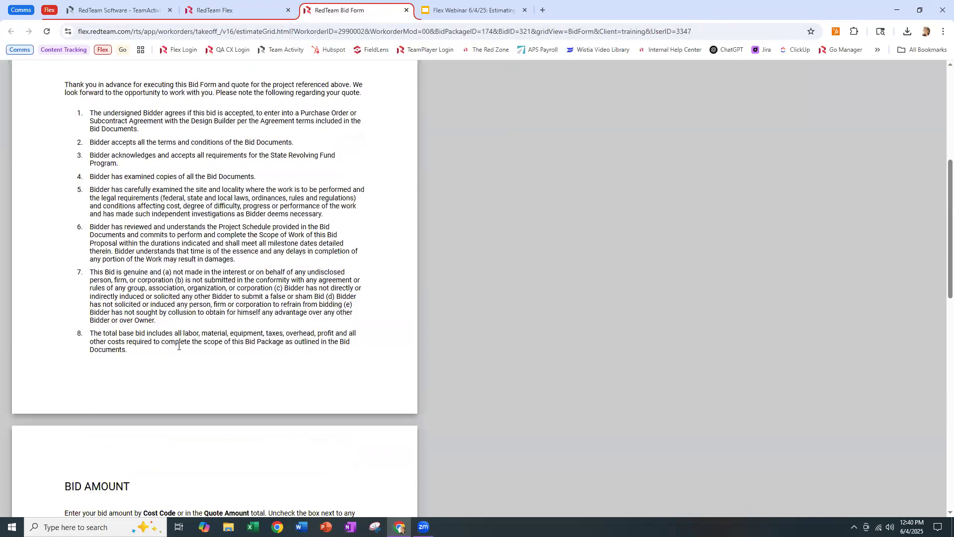
scroll(265, 189, down, 8)
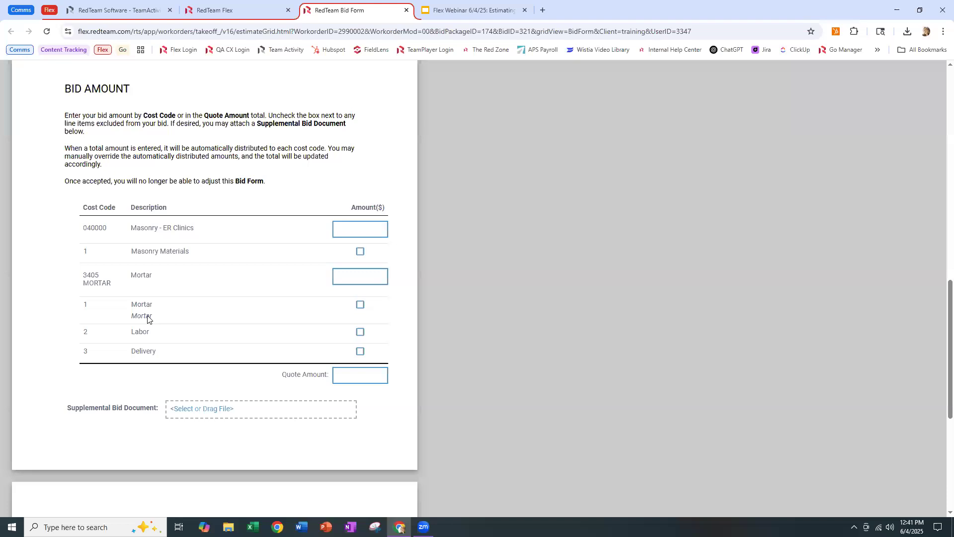
Step: Close the Bid Package Details and add the narrative "Labor to include setup and cleanup" to the Labor item under Mortar
click(225, 10)
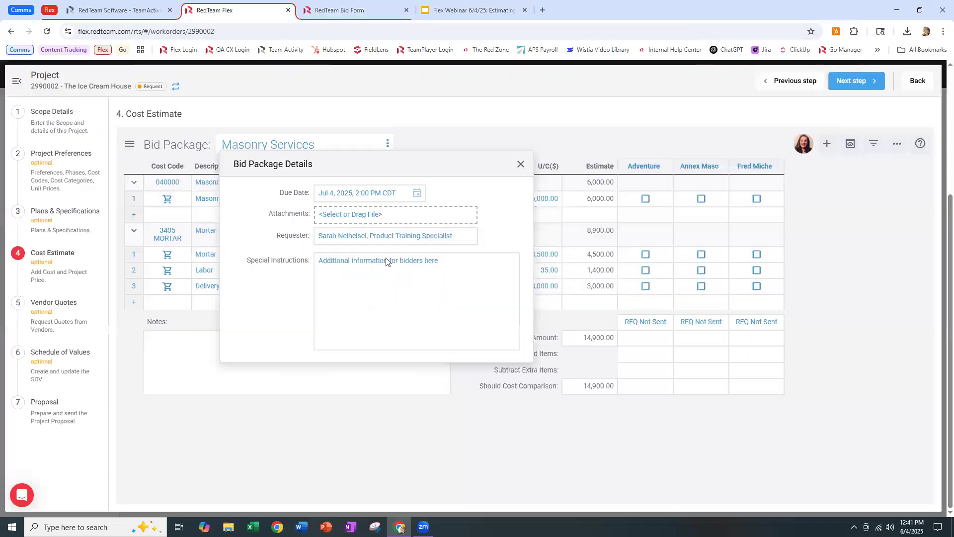
click(520, 164)
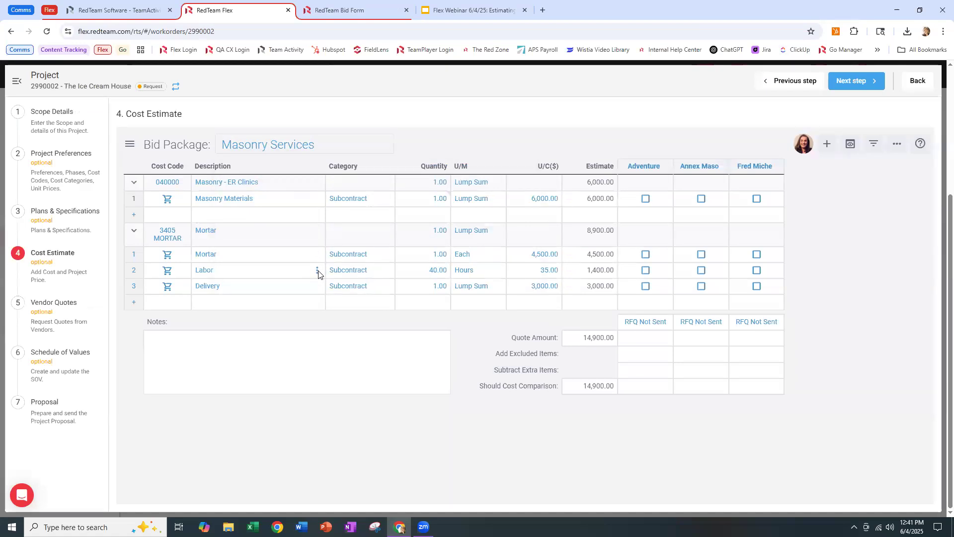
click(318, 272)
text(La)
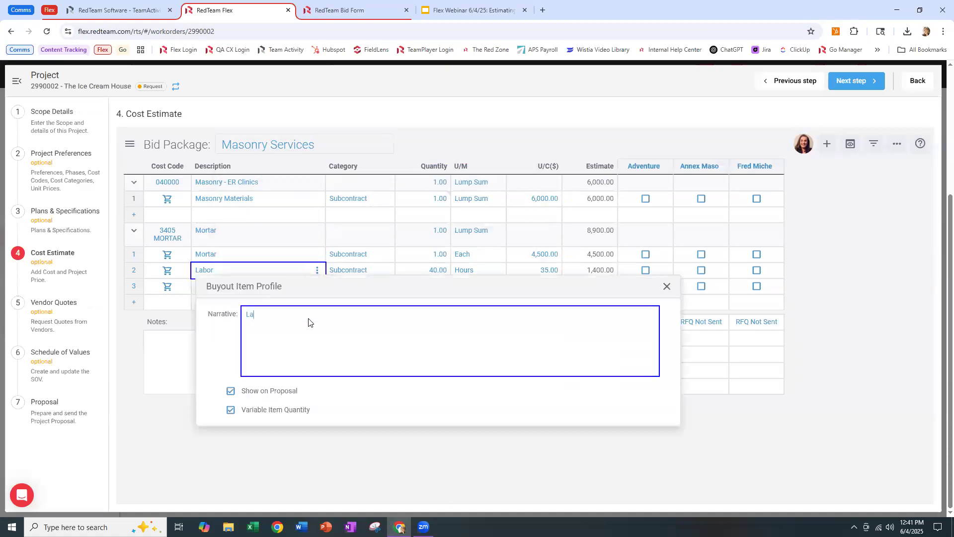
text(bor to include setup and cleanup)
click(669, 287)
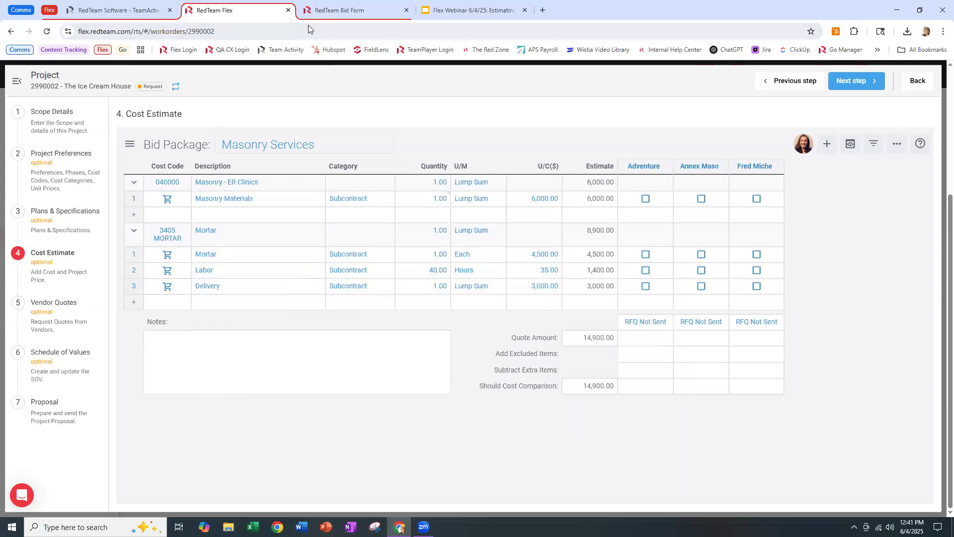
Step: View Adventure Masonry Corp.'s bid form and review the Labor narrative, supplemental bid document field and Plans and Specifications list
click(668, 166)
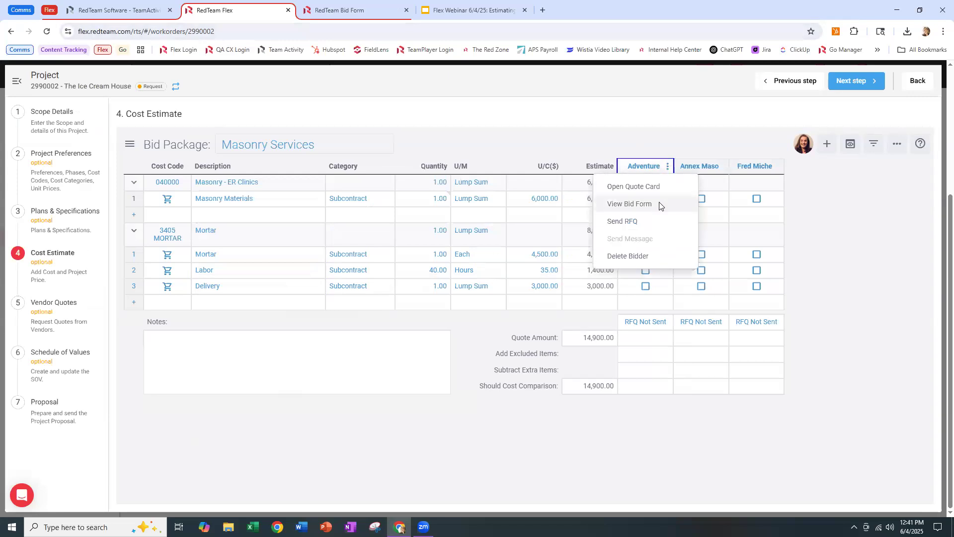
click(660, 206)
scroll(224, 333, down, 2)
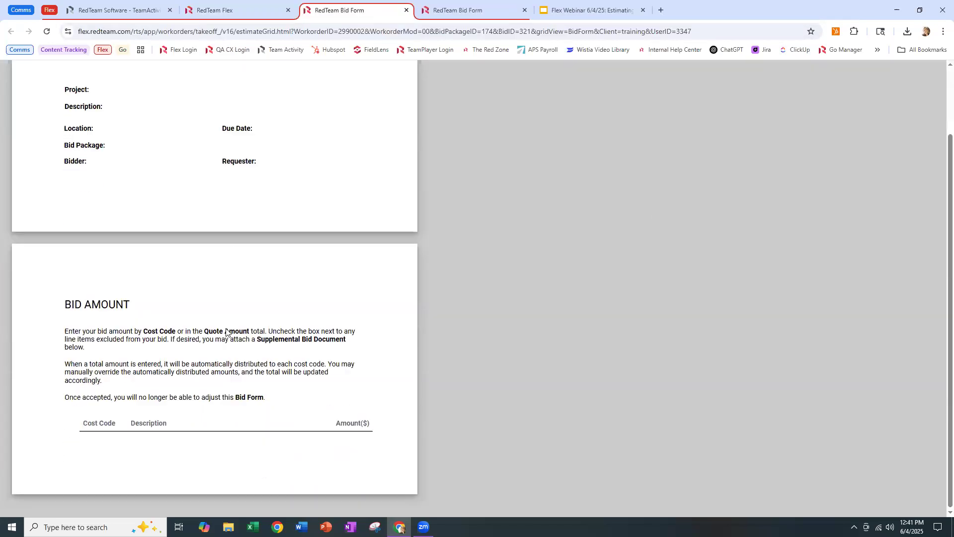
scroll(222, 332, down, 5)
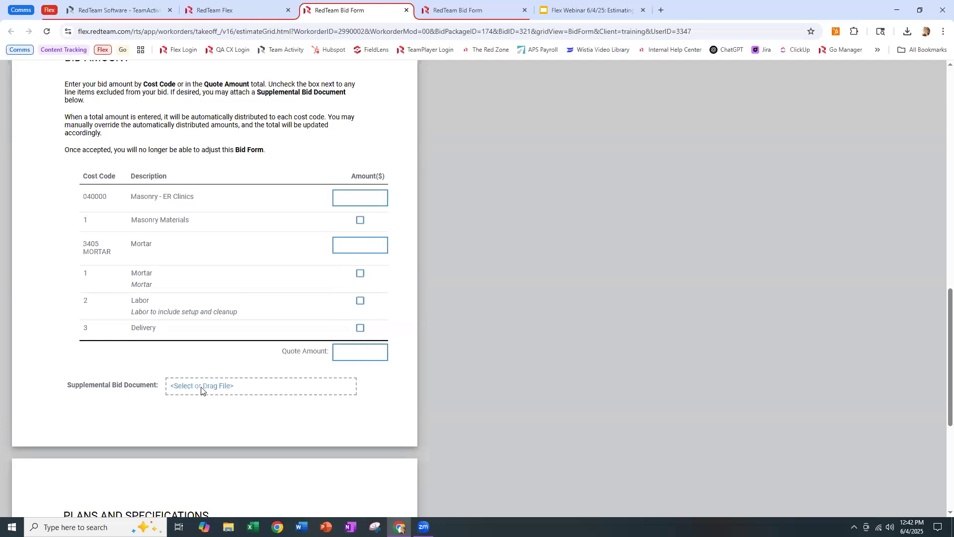
scroll(202, 390, down, 5)
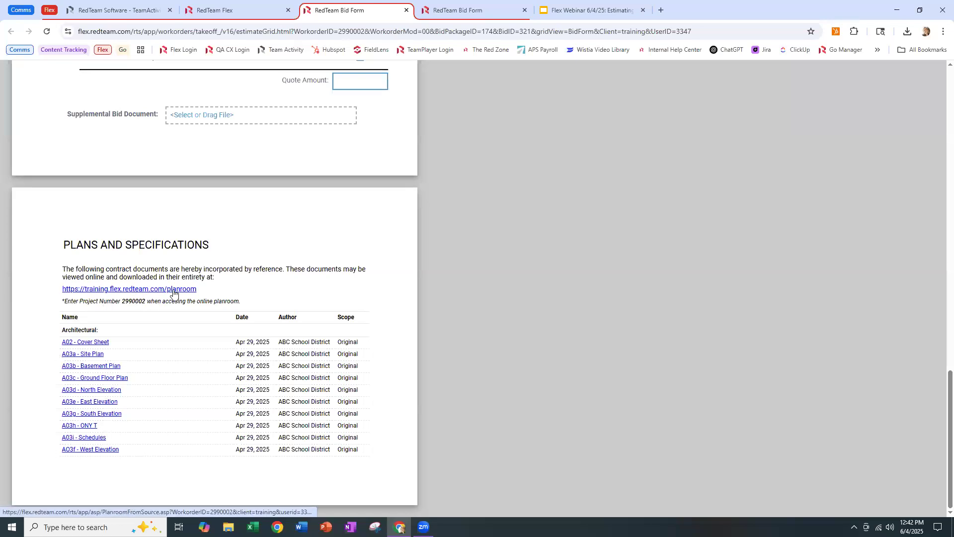
scroll(172, 377, up, 6)
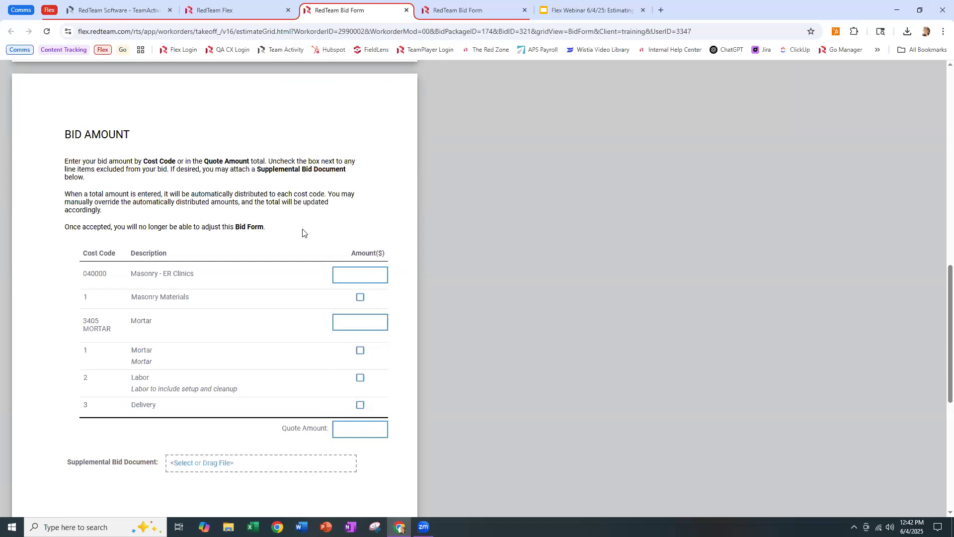
Step: Return to the Masonry Services bid package and send all unsent RFQs to its bidders
click(253, 11)
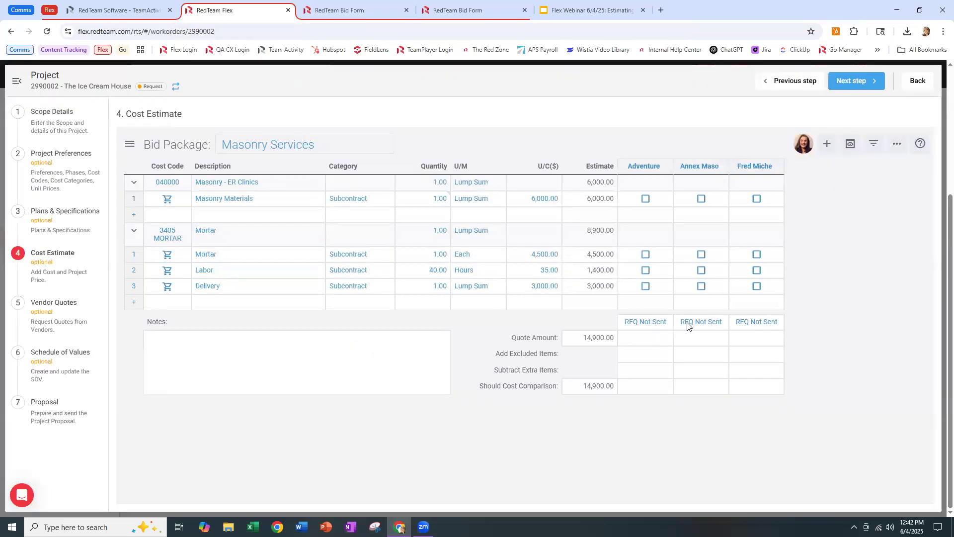
click(663, 328)
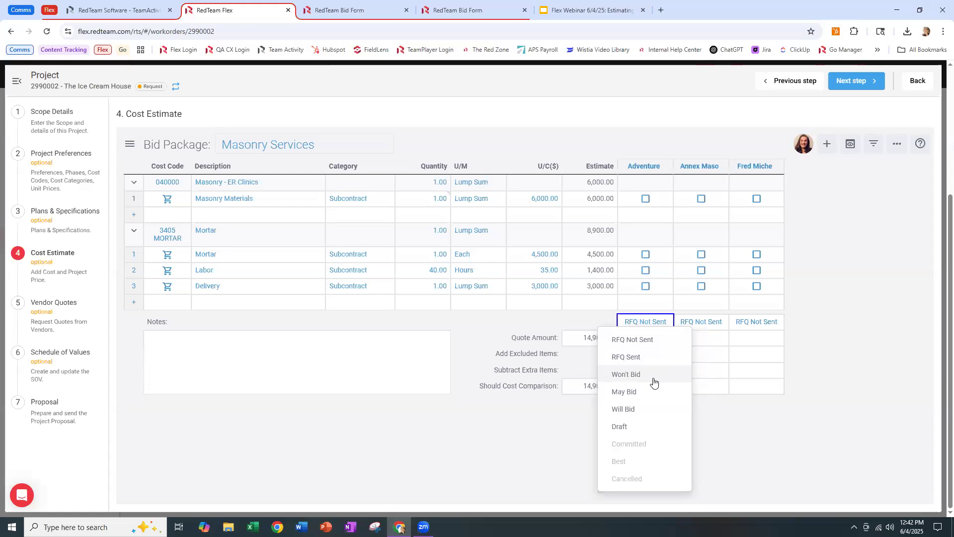
click(838, 297)
click(898, 147)
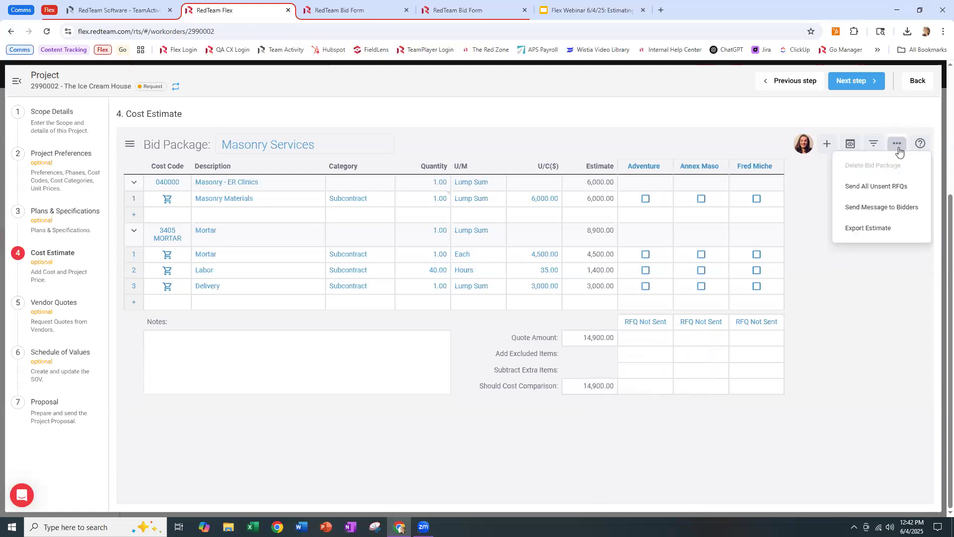
click(896, 188)
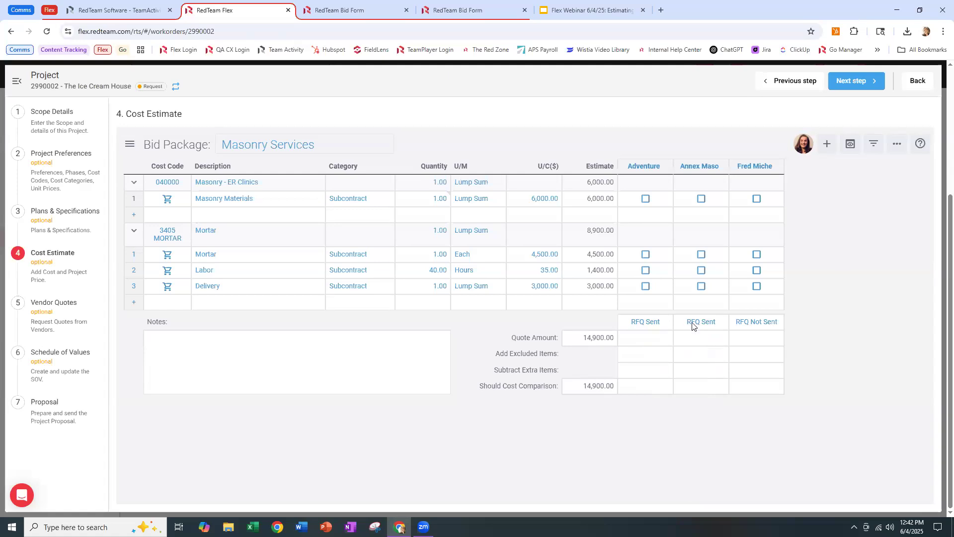
Step: Check Fred Michel Masonry's quote card for contacts and review the masonry bidders' RFQ statuses in Vendor Quotes
click(778, 166)
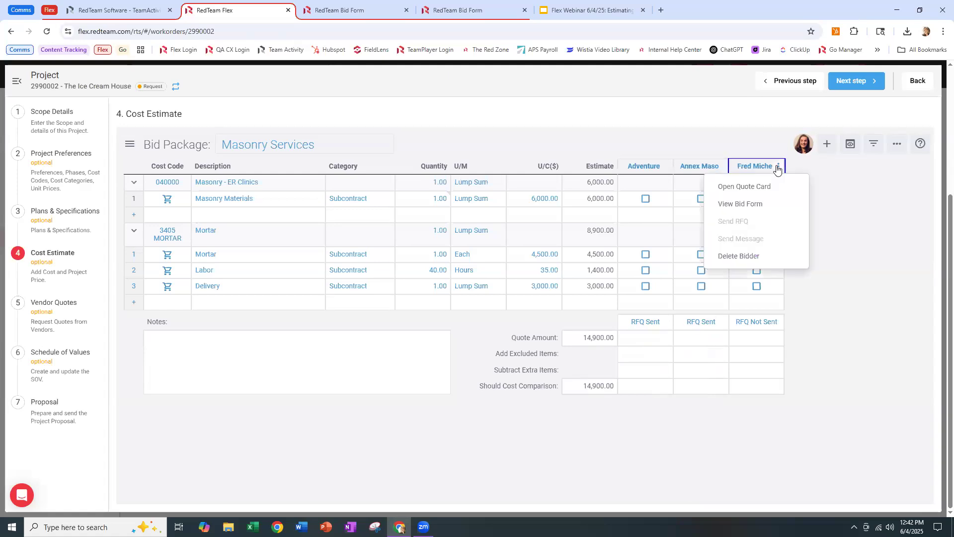
click(746, 187)
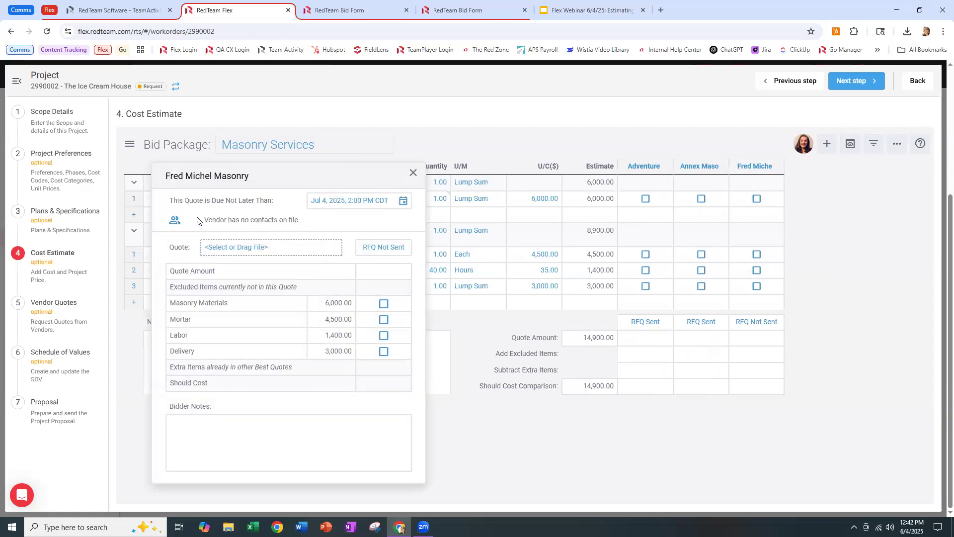
click(430, 180)
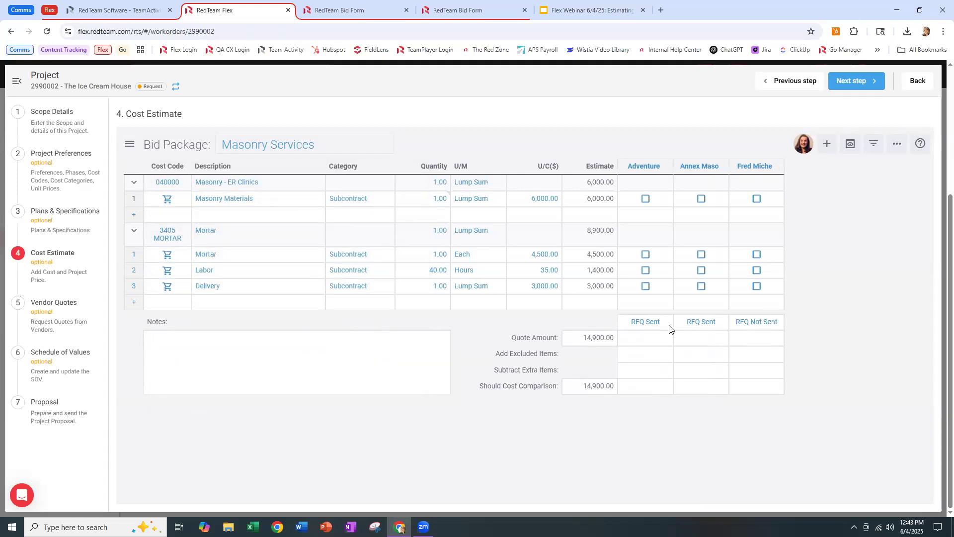
click(64, 316)
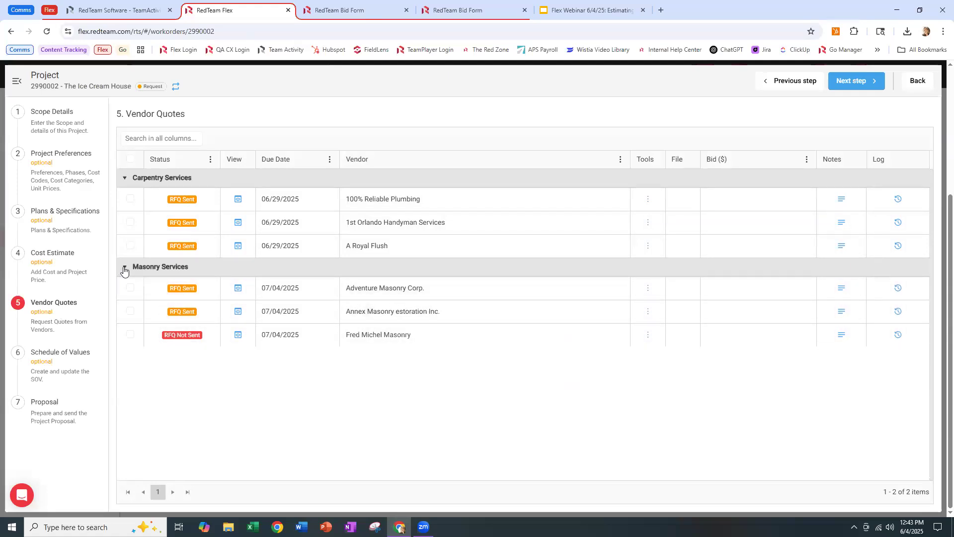
click(124, 180)
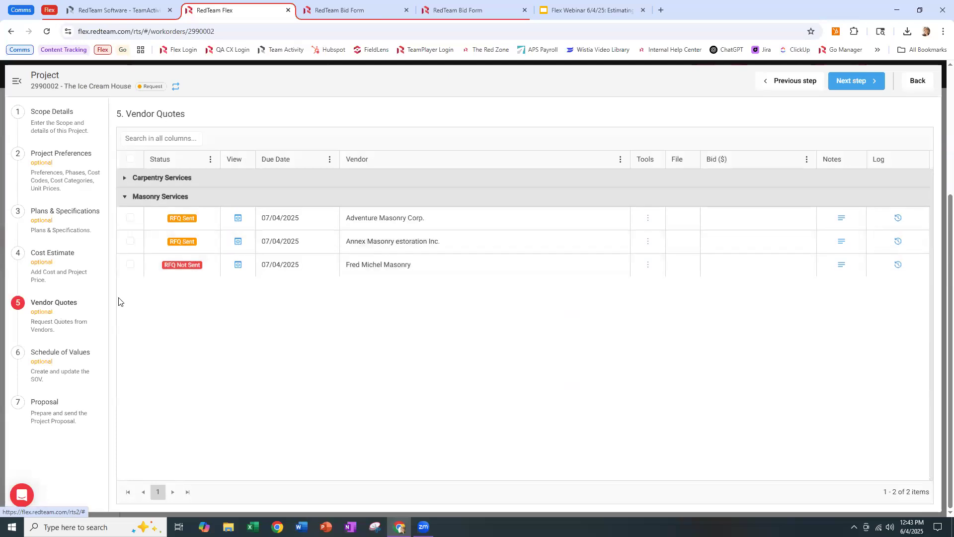
Step: In the Masonry Services bid package, set Annex Masonry's status to Will Bid, Adventure Masonry's to May Bid and Fred Michel Masonry's to Won't Bid
click(46, 273)
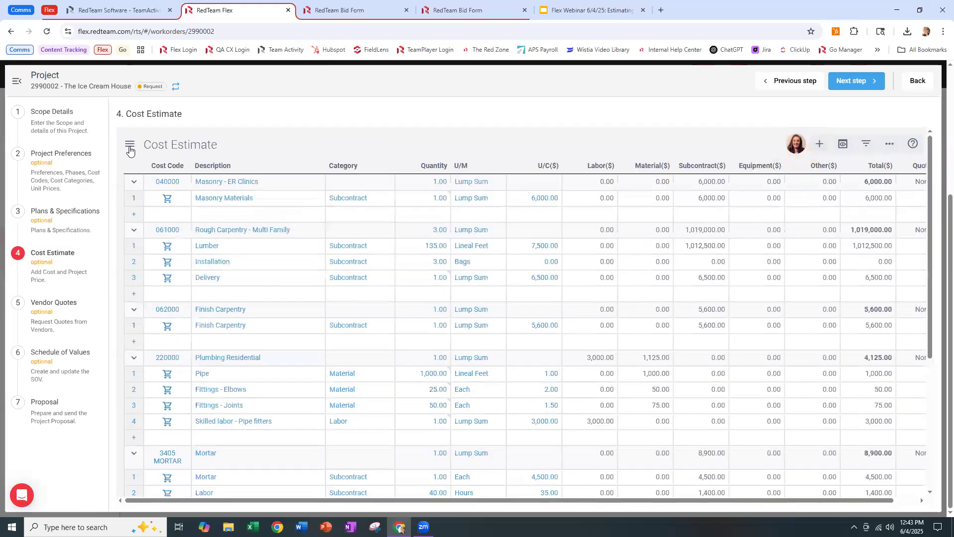
click(130, 145)
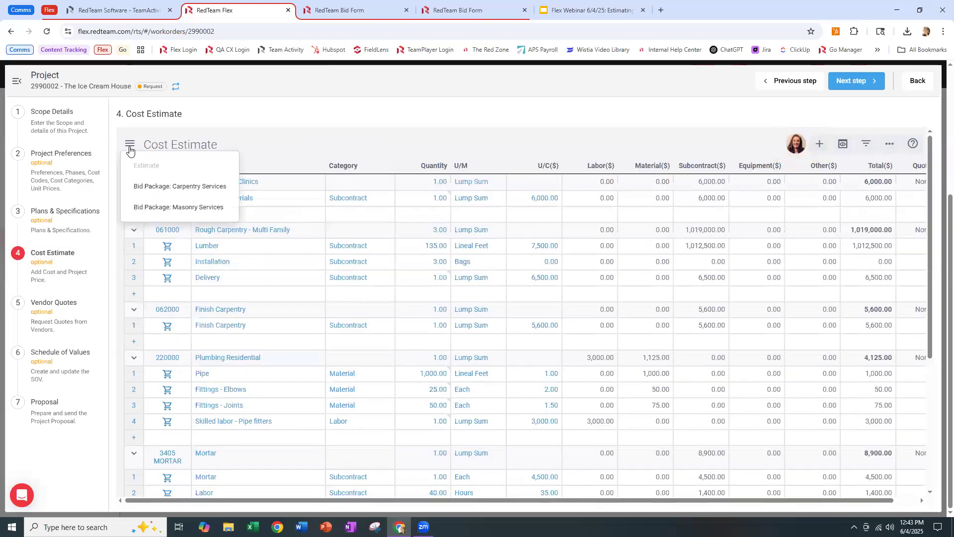
click(157, 208)
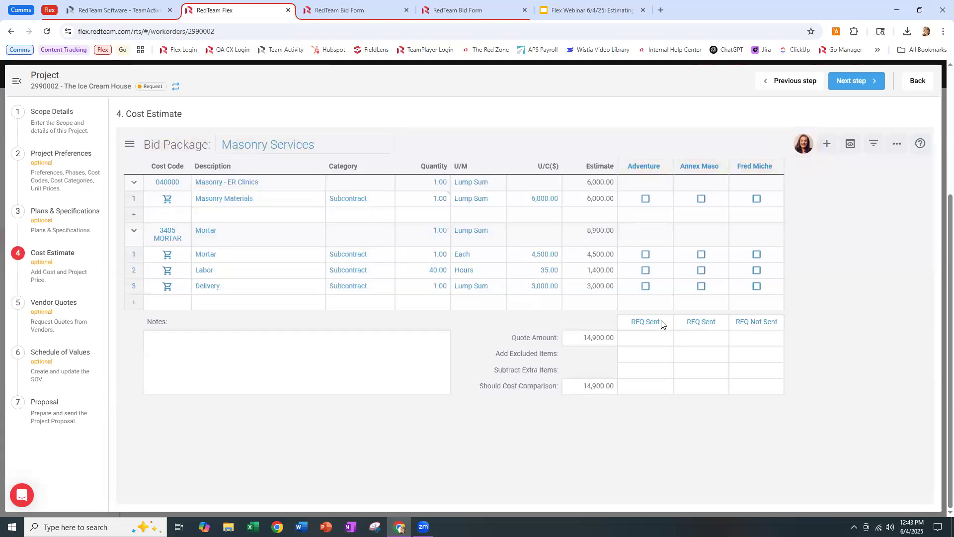
click(687, 326)
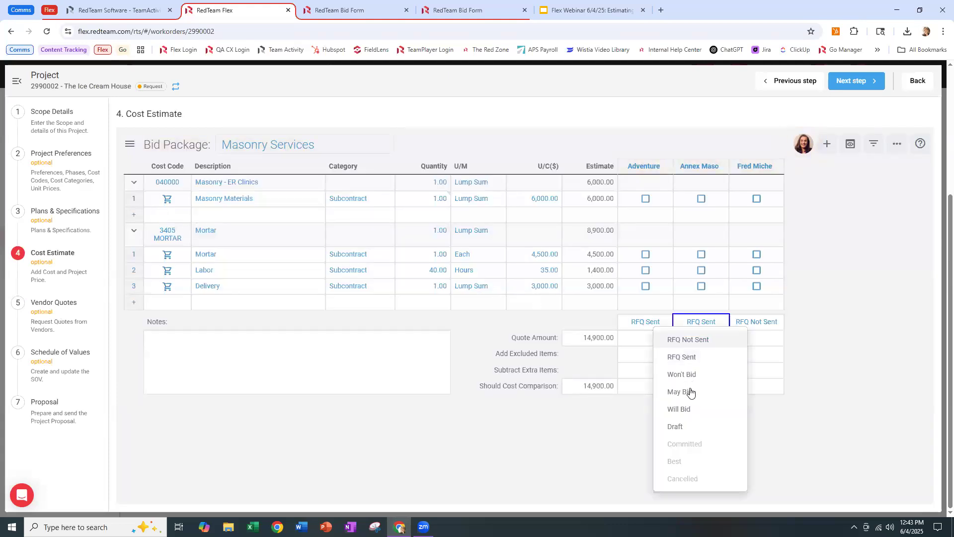
click(687, 409)
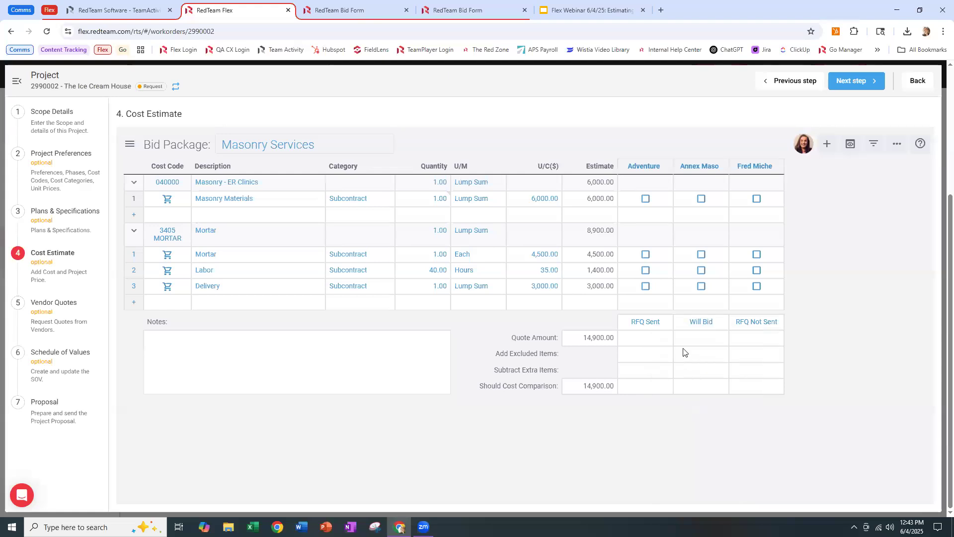
click(662, 324)
click(648, 391)
click(765, 327)
click(755, 374)
Step: Compare the Adventure Masonry Corp. and Annex Masonry estoration Inc. quote cards side by side, and inspect the bidder and bid package notes fields
click(668, 167)
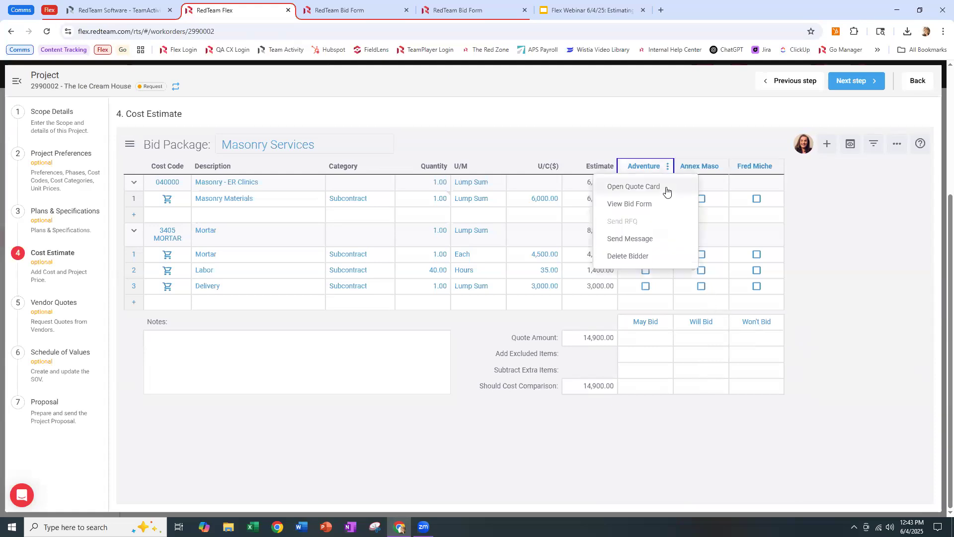
click(633, 187)
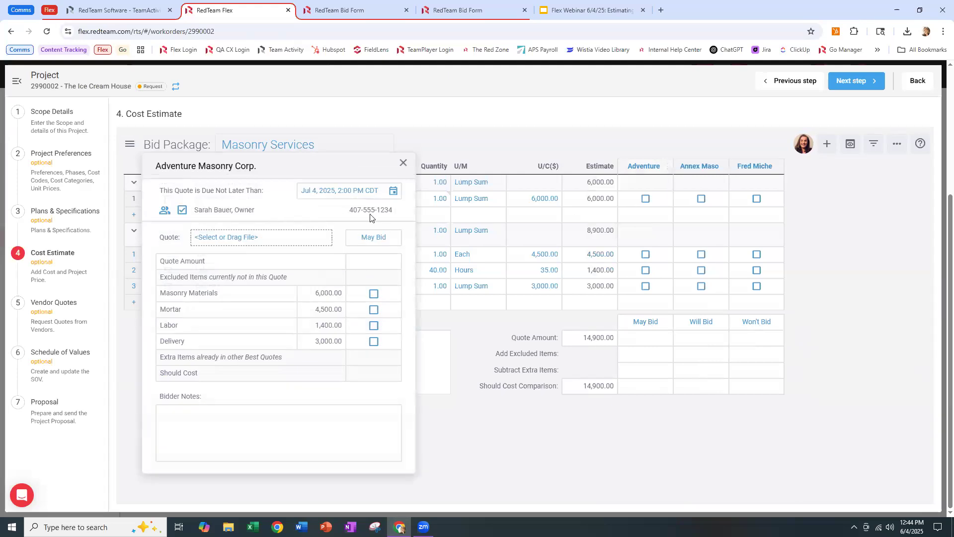
click(724, 168)
click(696, 186)
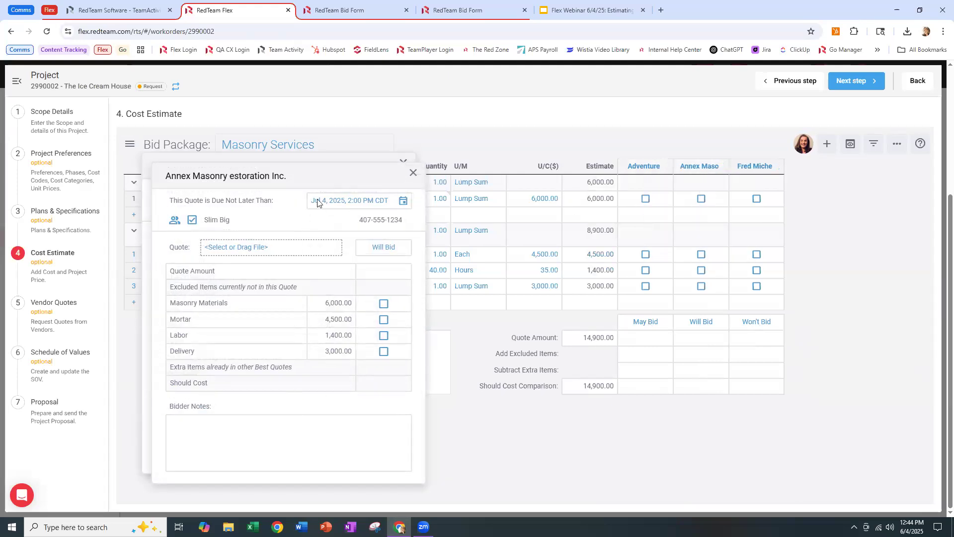
drag(190, 481, 483, 446)
click(497, 403)
click(300, 439)
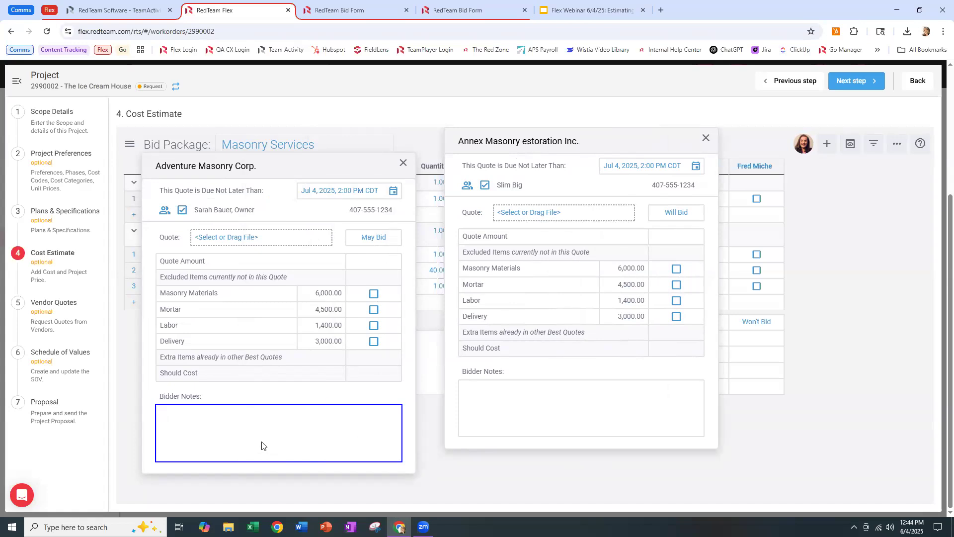
click(404, 165)
click(706, 139)
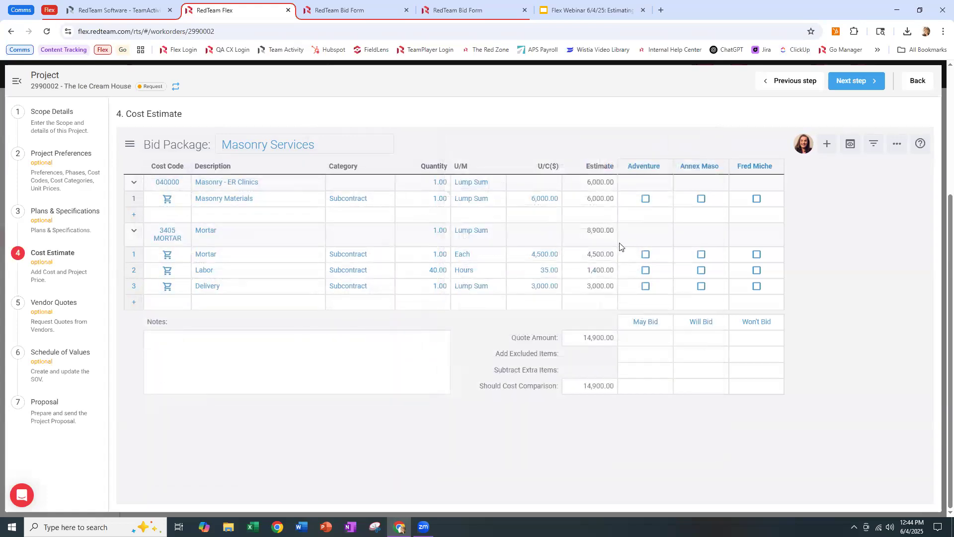
click(248, 352)
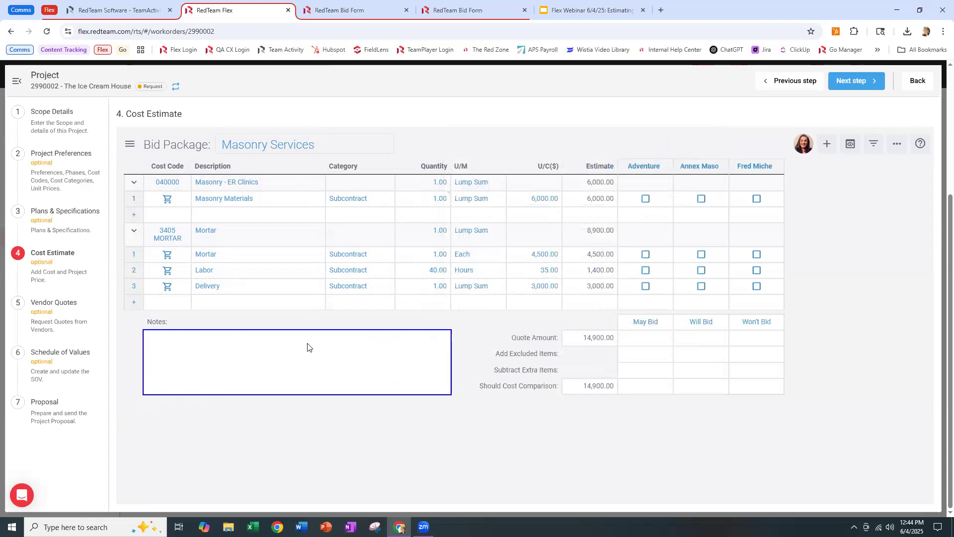
Step: View Adventure Masonry Corp.'s quote note form in Vendor Quotes and close it without saving
click(68, 328)
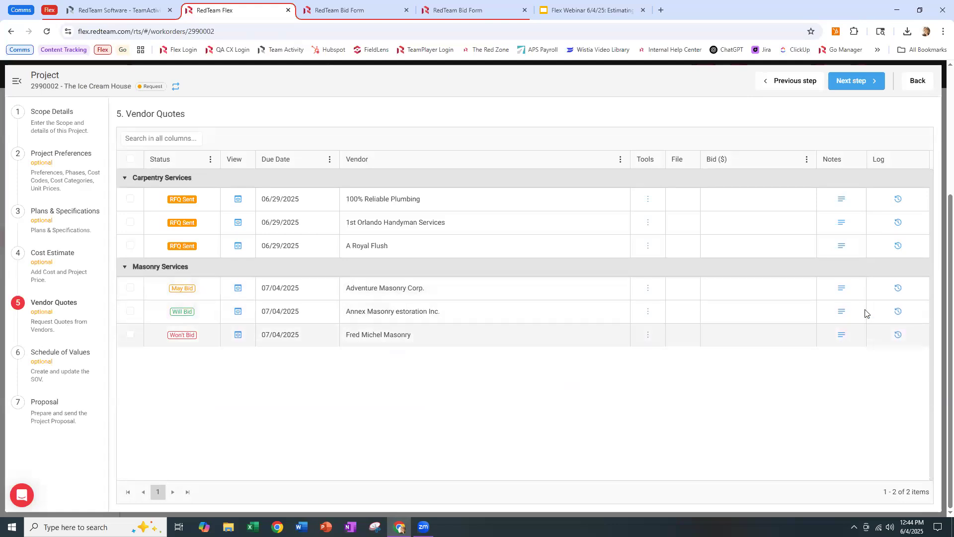
click(842, 289)
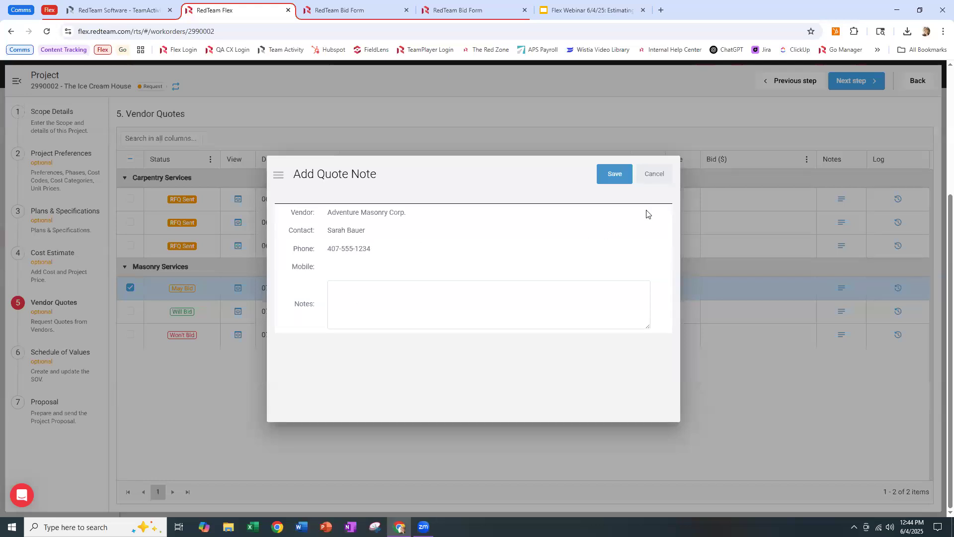
click(662, 184)
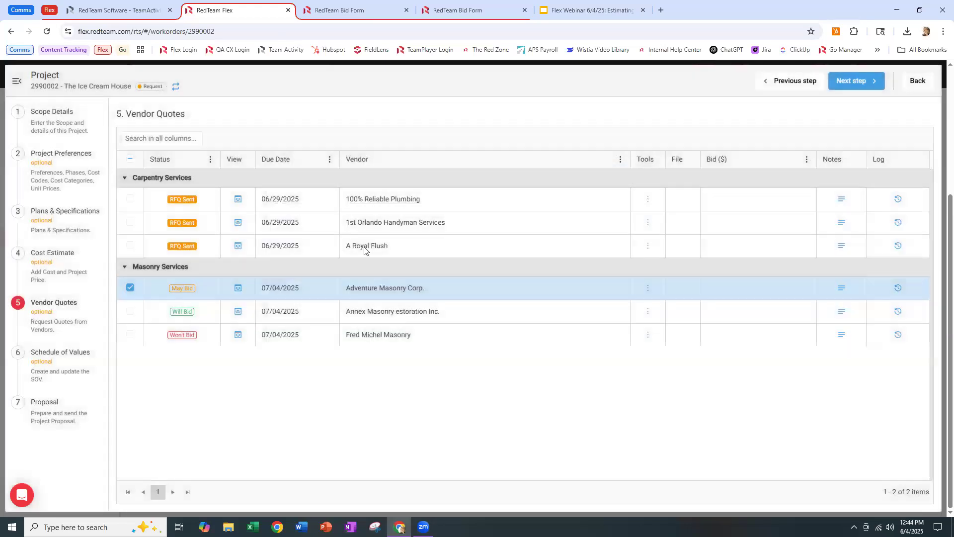
Step: In the Masonry Services bid package, mark Masonry Materials, Mortar and Delivery as included in Adventure Masonry Corp.'s quote
click(81, 280)
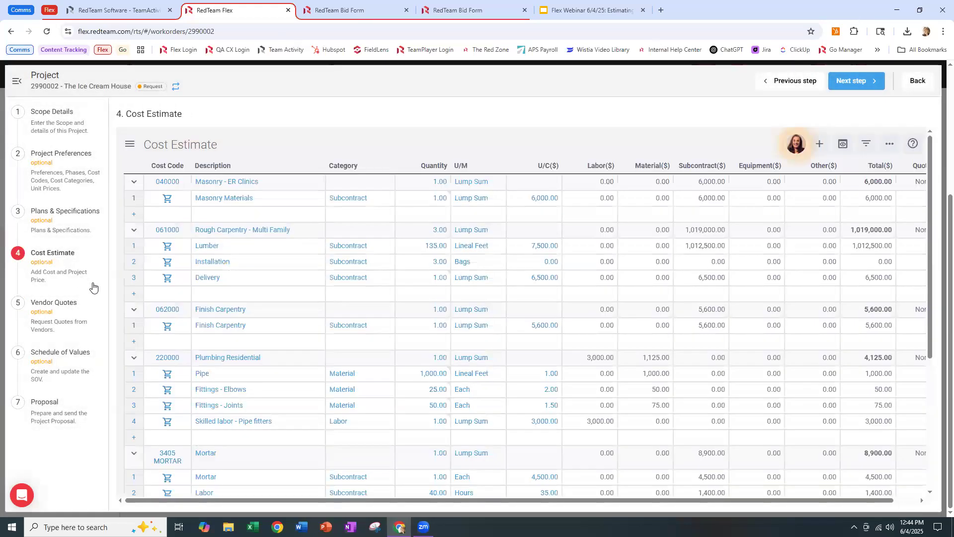
click(128, 151)
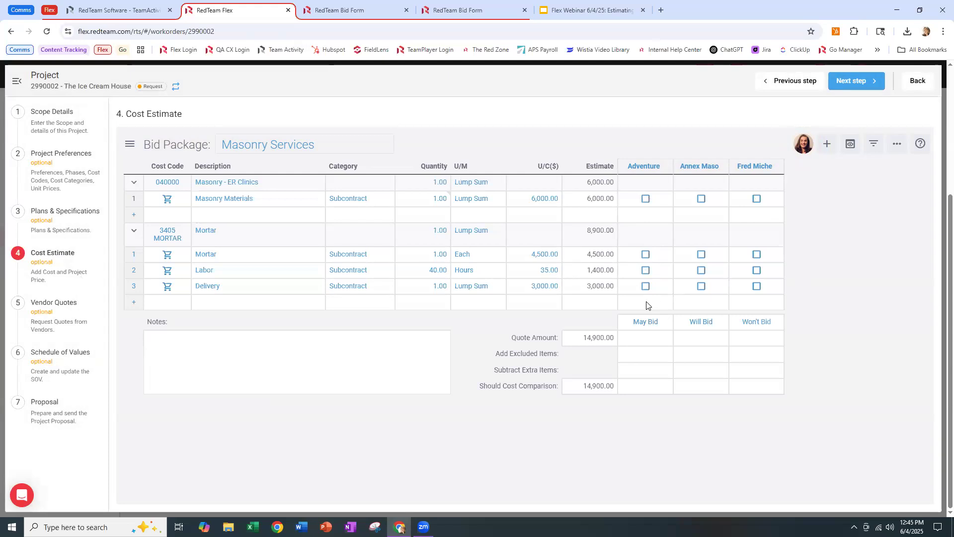
click(646, 199)
click(646, 255)
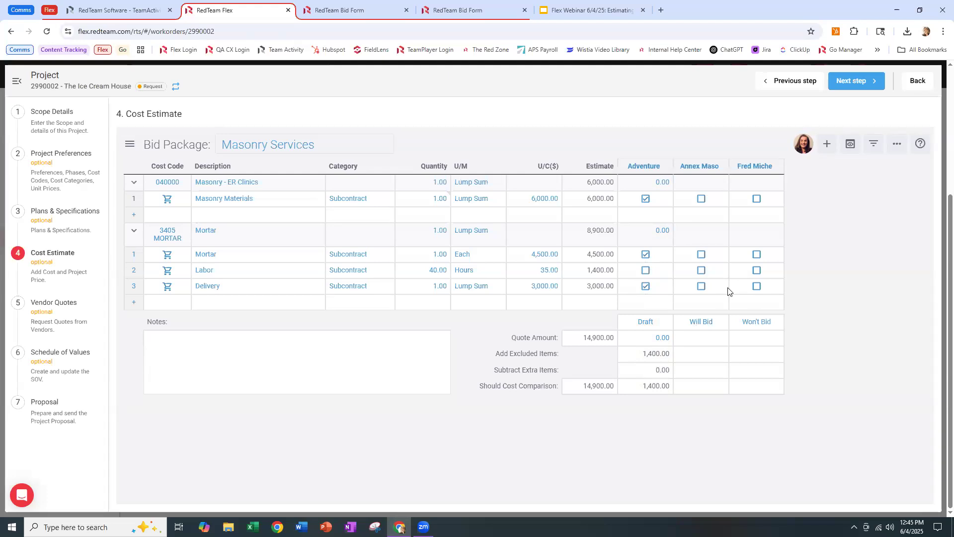
Step: Enter Adventure Masonry Corp.'s quote as 8,000 for Mortar and 4,500 for Masonry - ER Clinics, and set its status to Committed
click(667, 233)
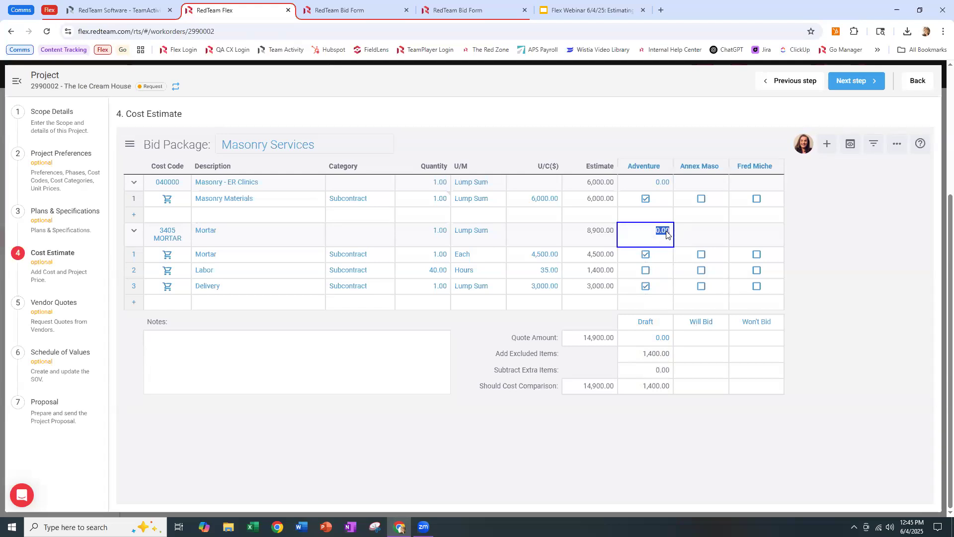
text(8000)
click(666, 182)
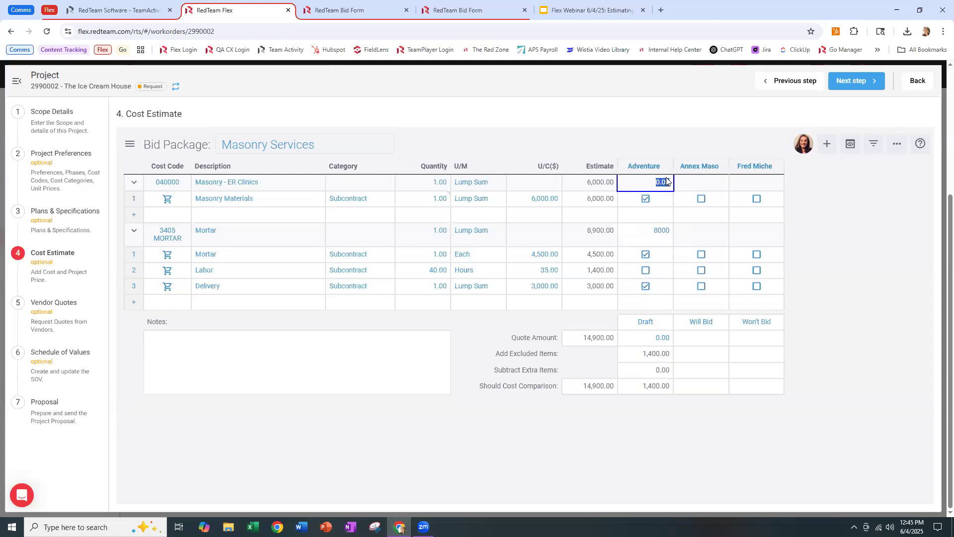
key(BackSpace)
text(4,500)
click(590, 183)
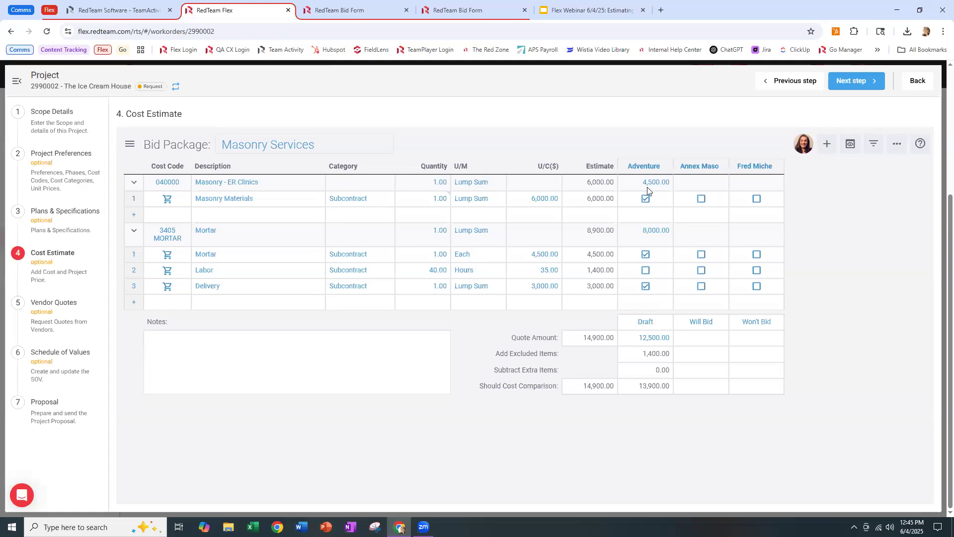
click(648, 324)
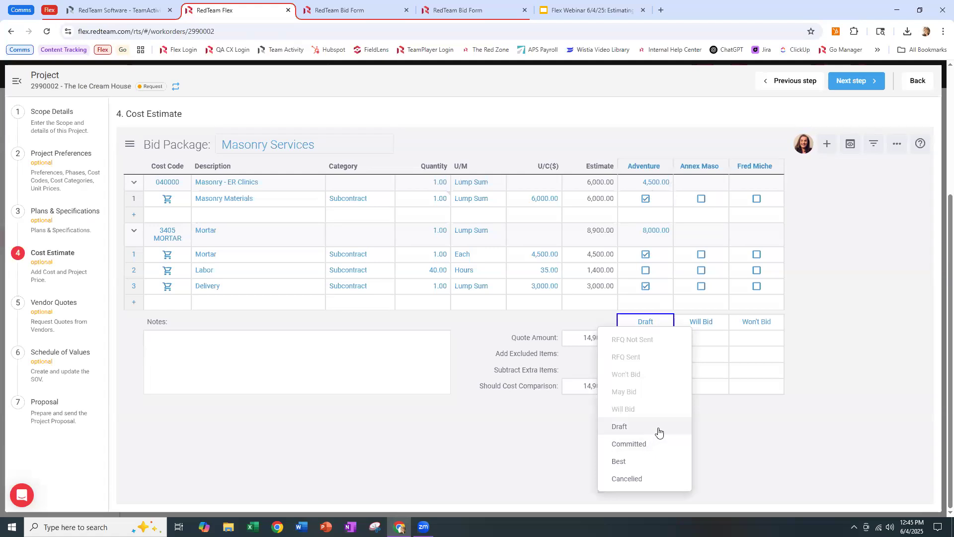
click(635, 447)
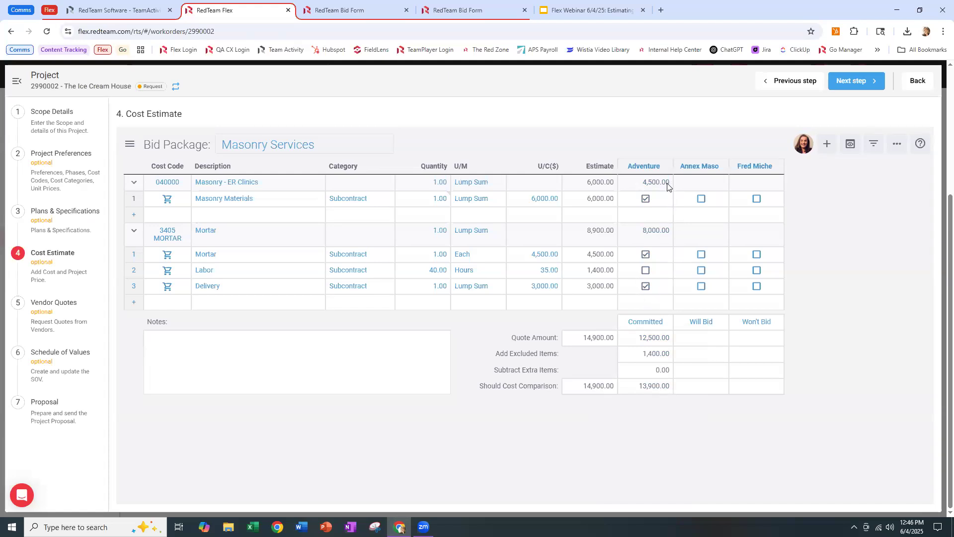
Step: In Annex Masonry's bid form, mark Masonry Materials, Mortar, Labor and Delivery as included, and check the selections in the Masonry Services bid package
click(724, 169)
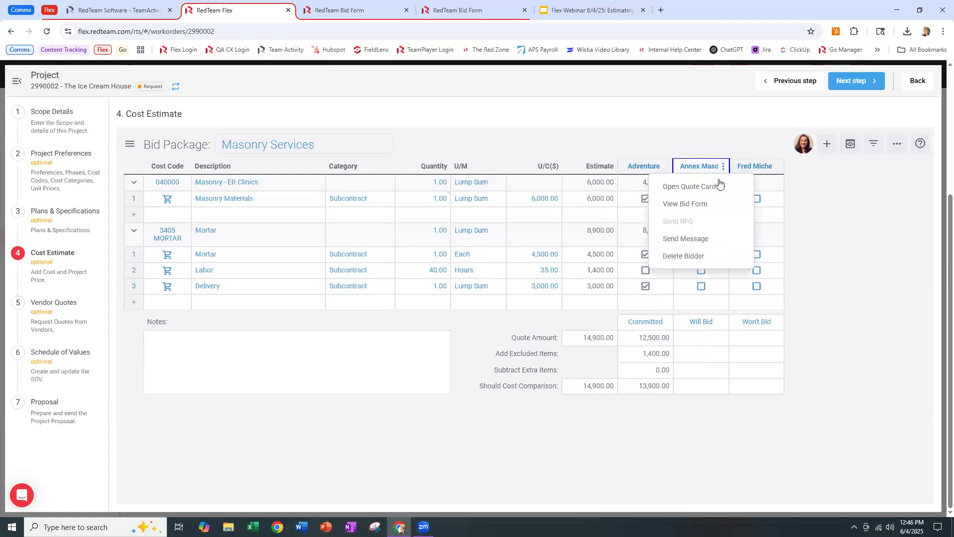
click(696, 204)
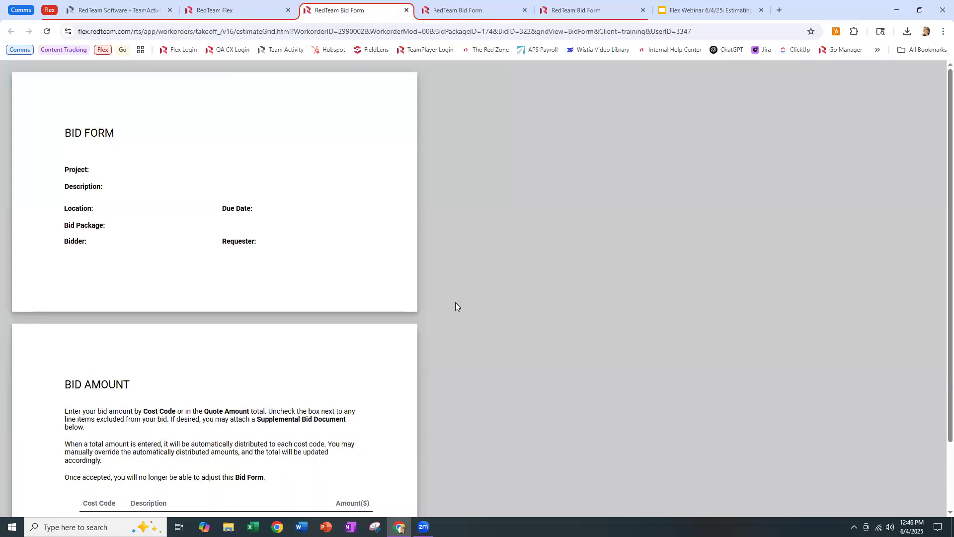
scroll(324, 327, down, 15)
scroll(324, 328, down, 3)
scroll(324, 324, up, 1)
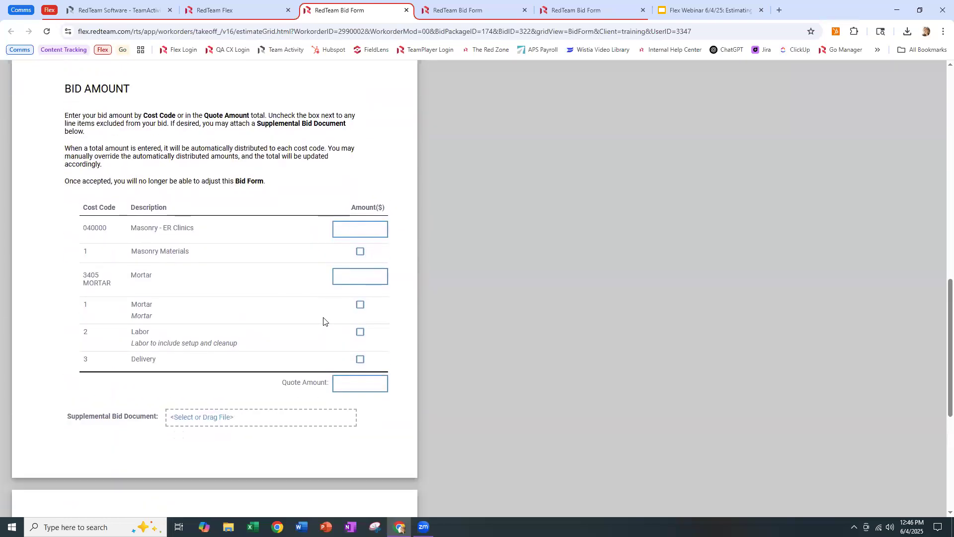
click(360, 251)
click(359, 304)
click(360, 331)
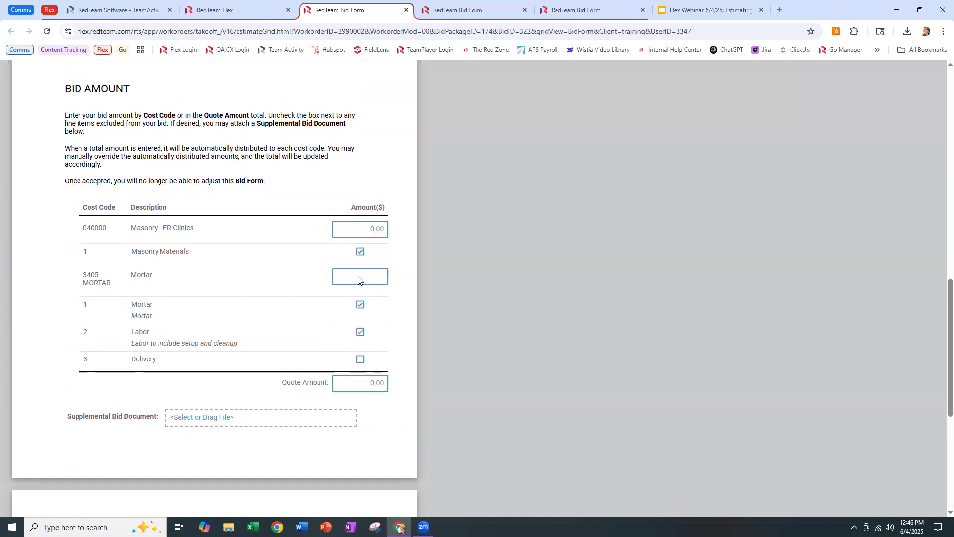
click(378, 230)
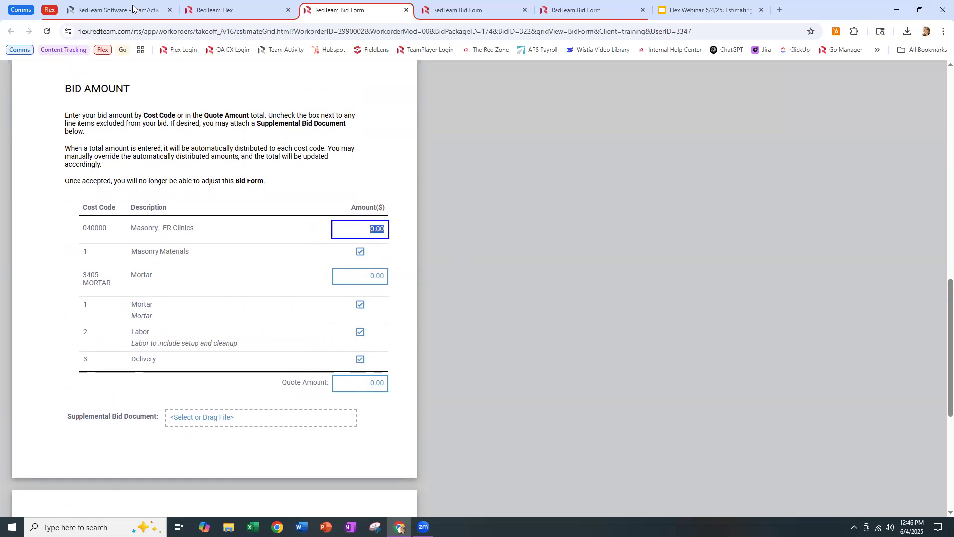
click(237, 14)
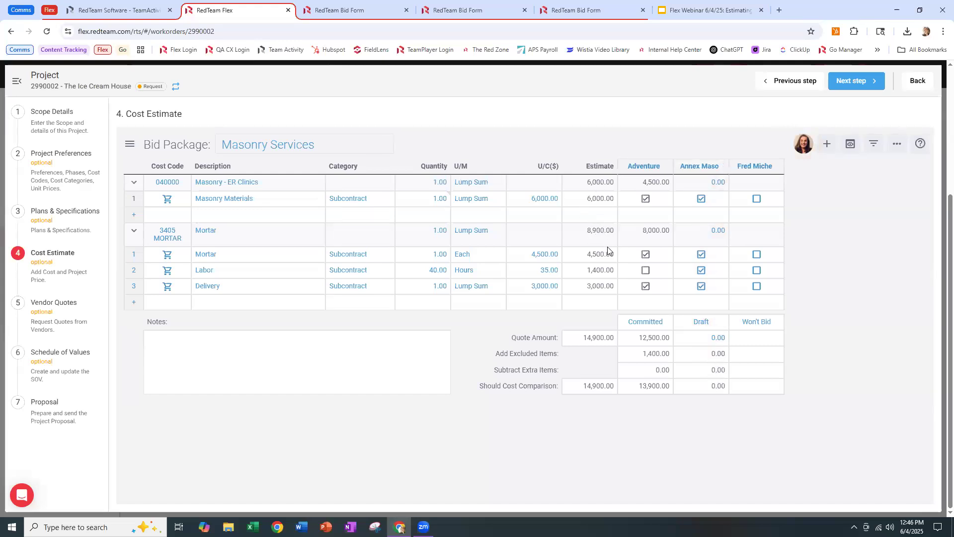
Step: In Annex Masonry's bid form, enter bid amounts of 6,500 for Masonry - ER Clinics and 12,000 for Mortar
click(319, 15)
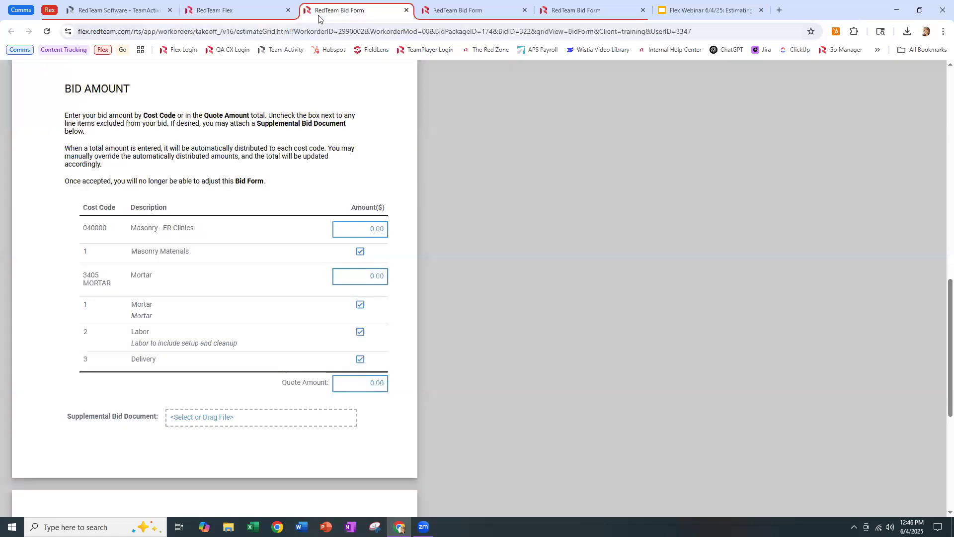
click(371, 233)
text(6500)
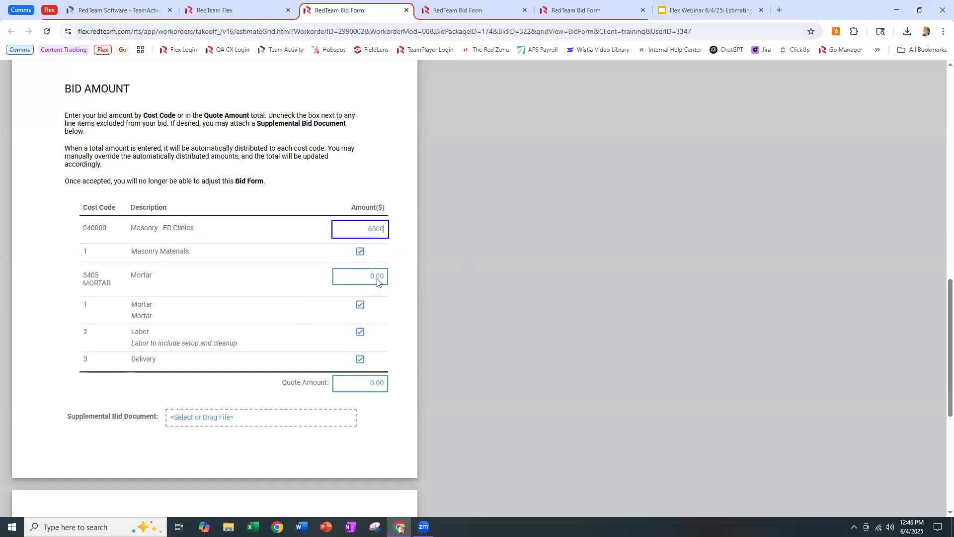
drag(378, 281, 425, 279)
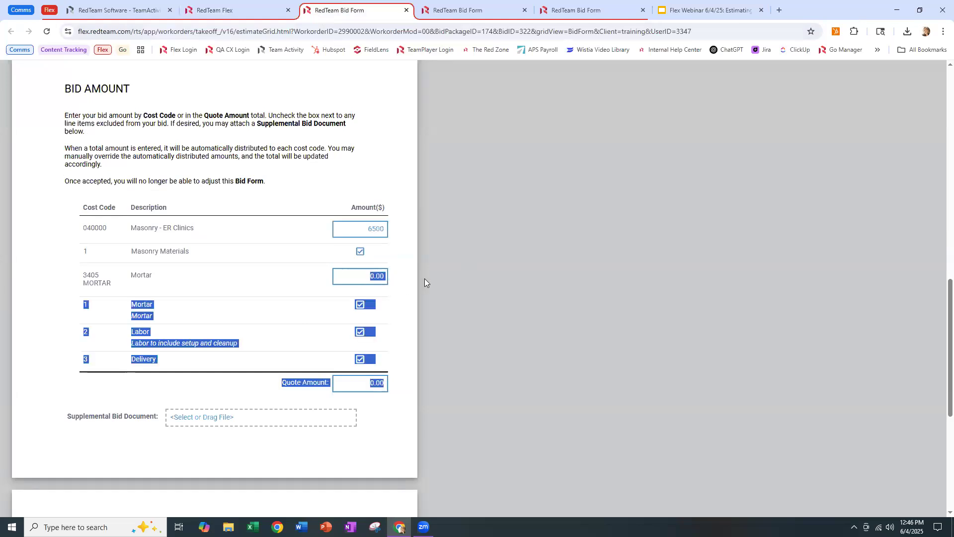
click(396, 283)
click(376, 277)
text(12,000)
click(395, 282)
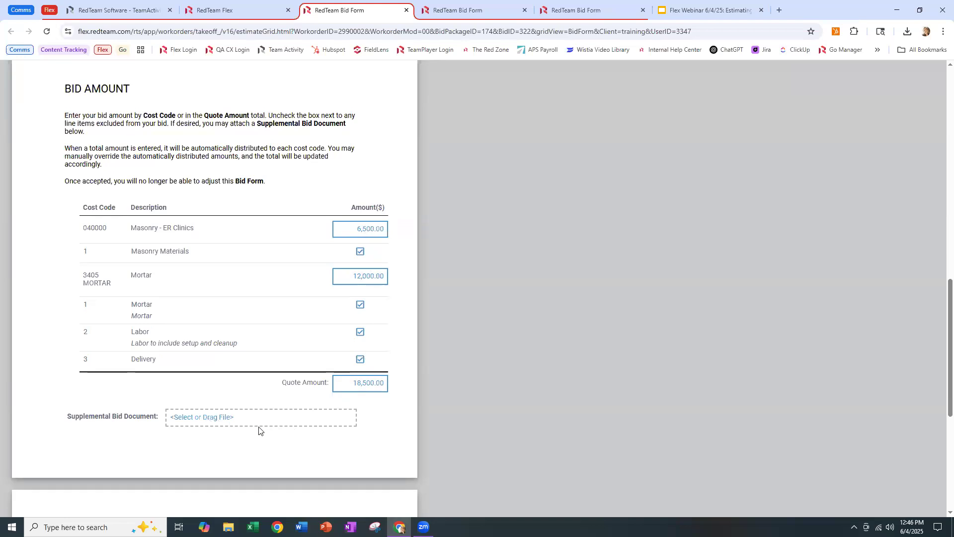
Step: Review Annex Masonry's filled-in bid form, and view its quote card from the Masonry Services bid package
scroll(259, 431, down, 6)
scroll(281, 432, up, 4)
scroll(326, 341, up, 15)
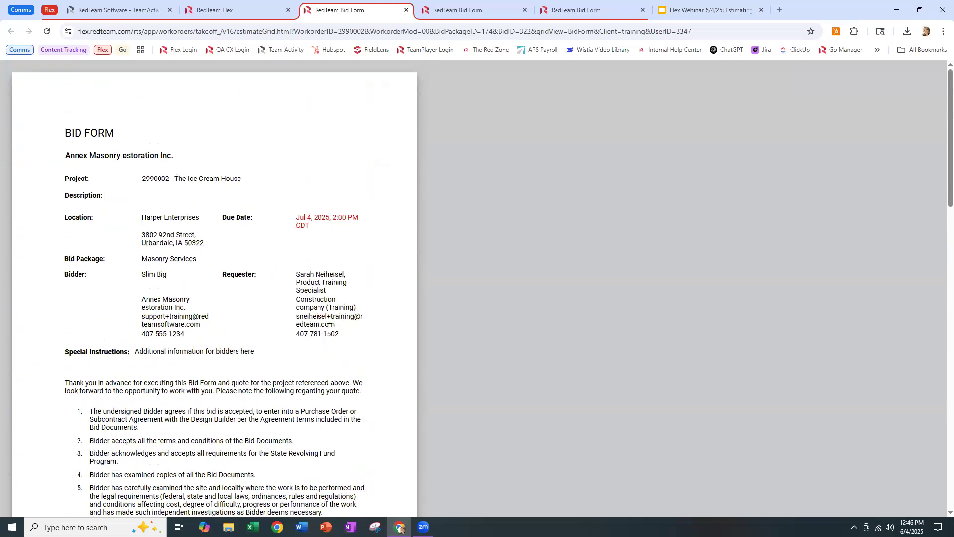
scroll(330, 358, down, 15)
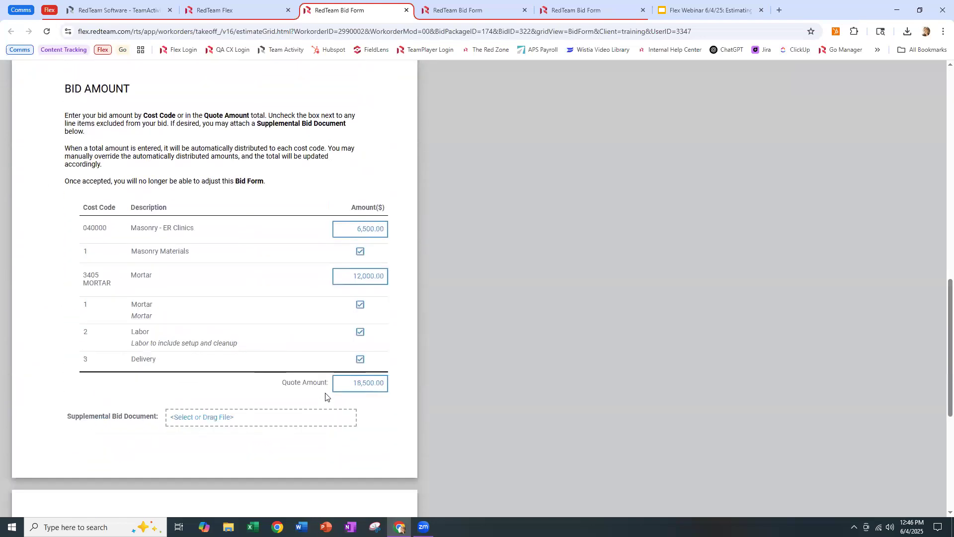
scroll(334, 387, up, 3)
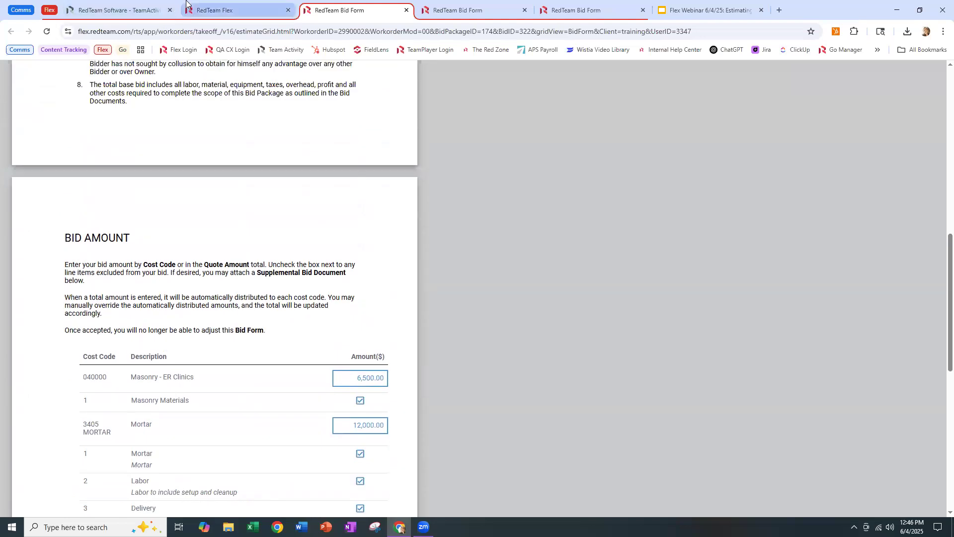
click(186, 3)
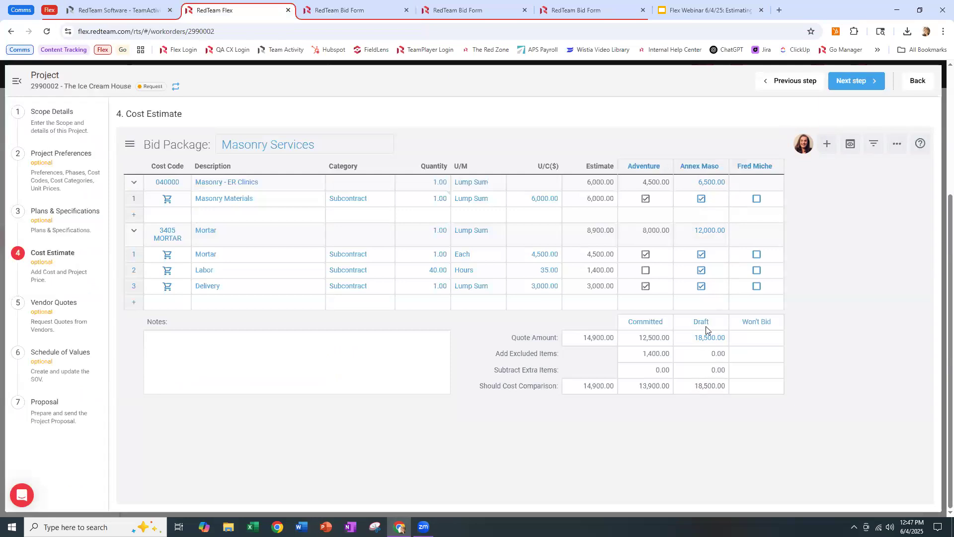
click(722, 169)
click(709, 186)
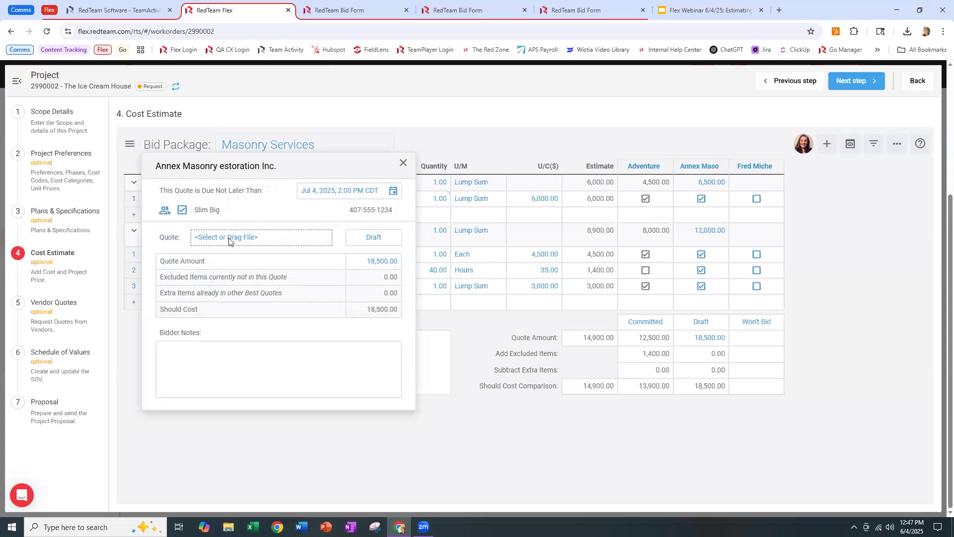
click(404, 167)
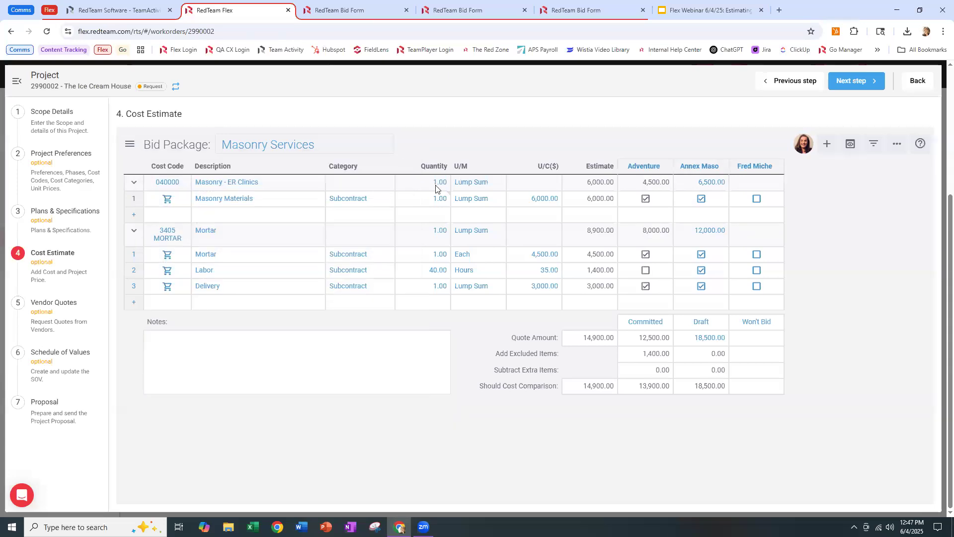
Step: Set Annex Masonry's quote status first to Committed and finally to Best in the Masonry Services bid package
click(691, 327)
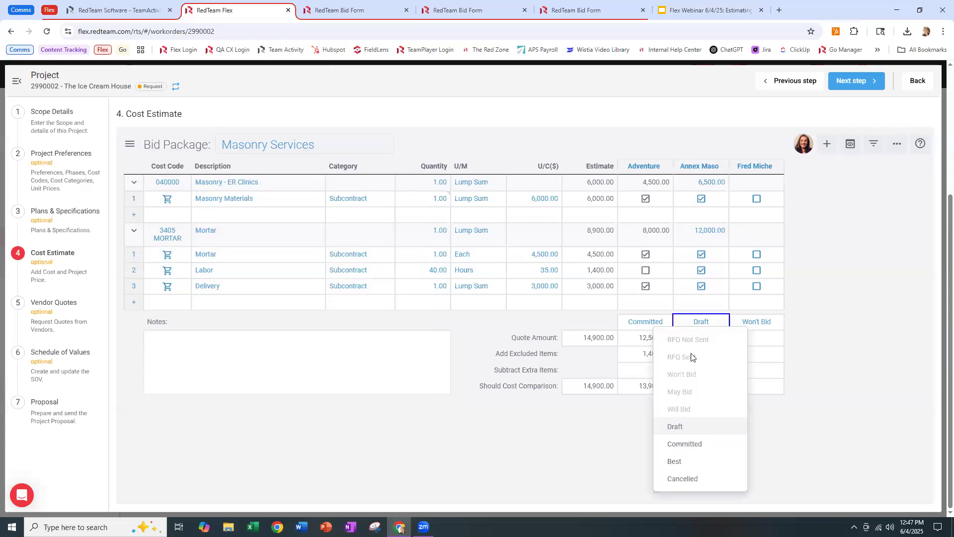
click(686, 443)
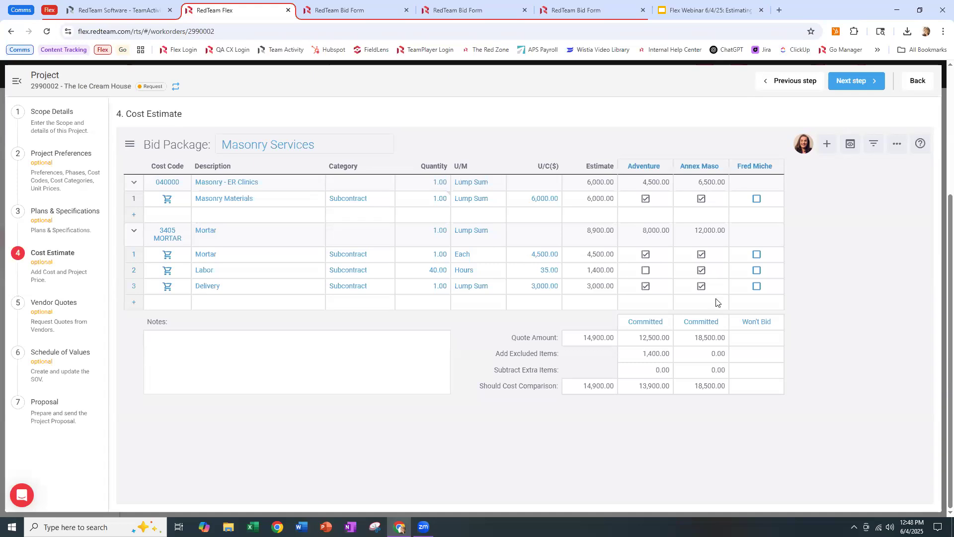
click(714, 325)
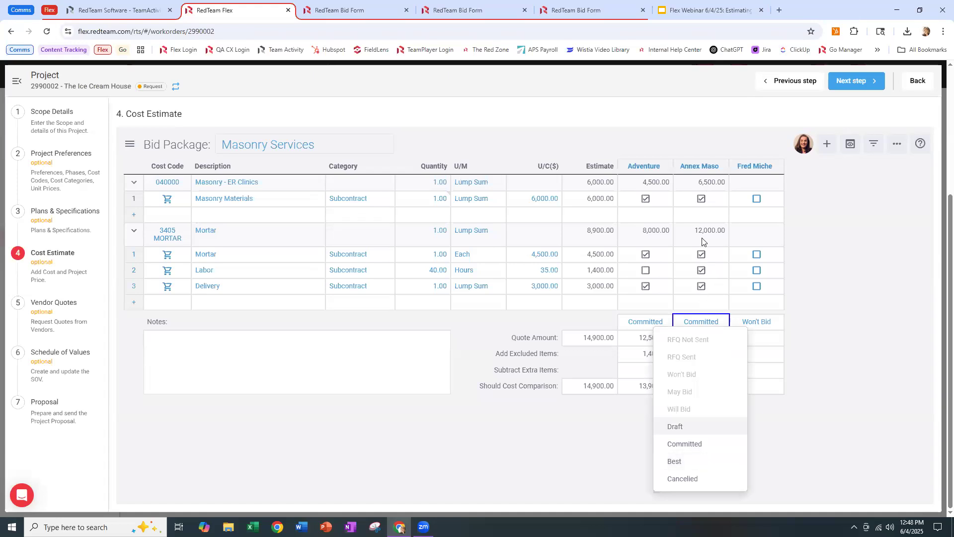
click(696, 462)
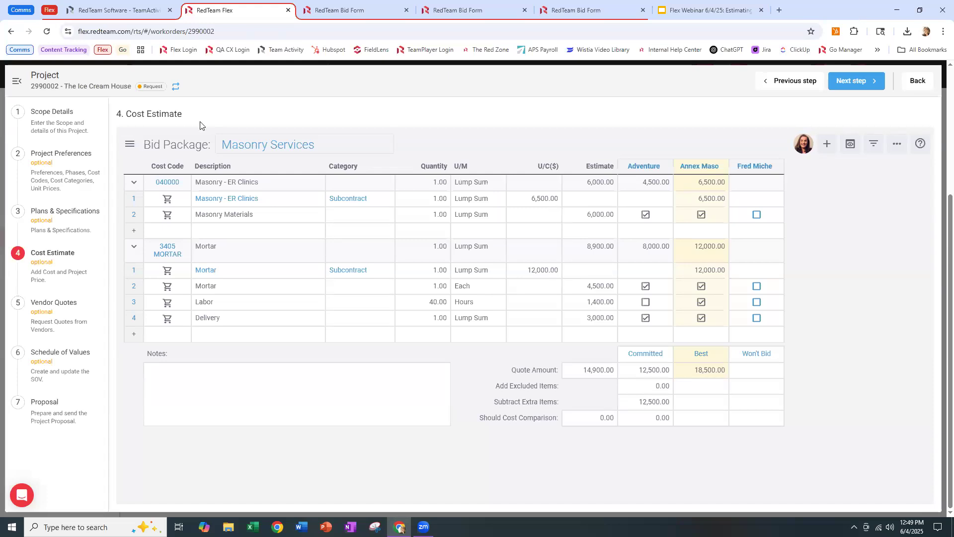
Step: Examine how the best masonry quote is reflected in the full cost estimate, and return to the Masonry Services bid package
click(129, 144)
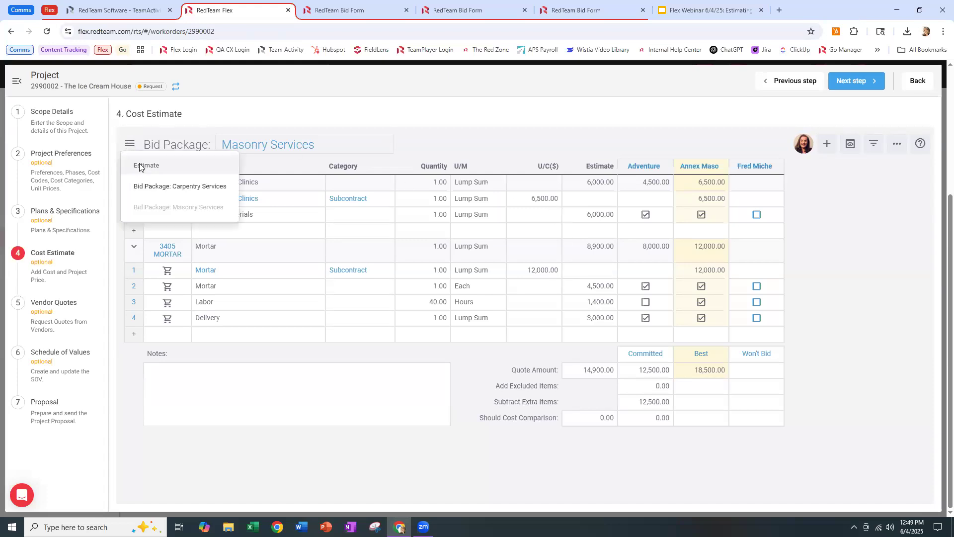
click(139, 165)
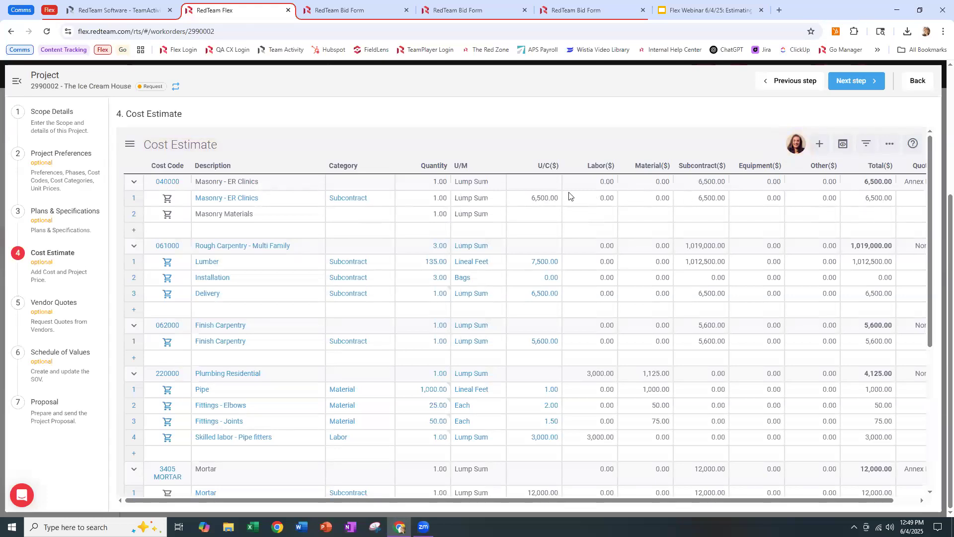
scroll(370, 420, down, 4)
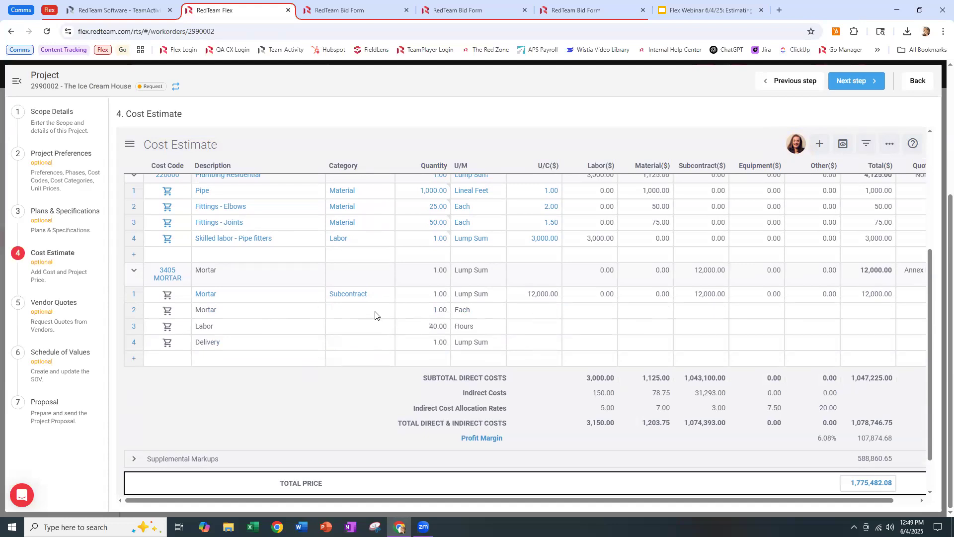
scroll(365, 317, up, 4)
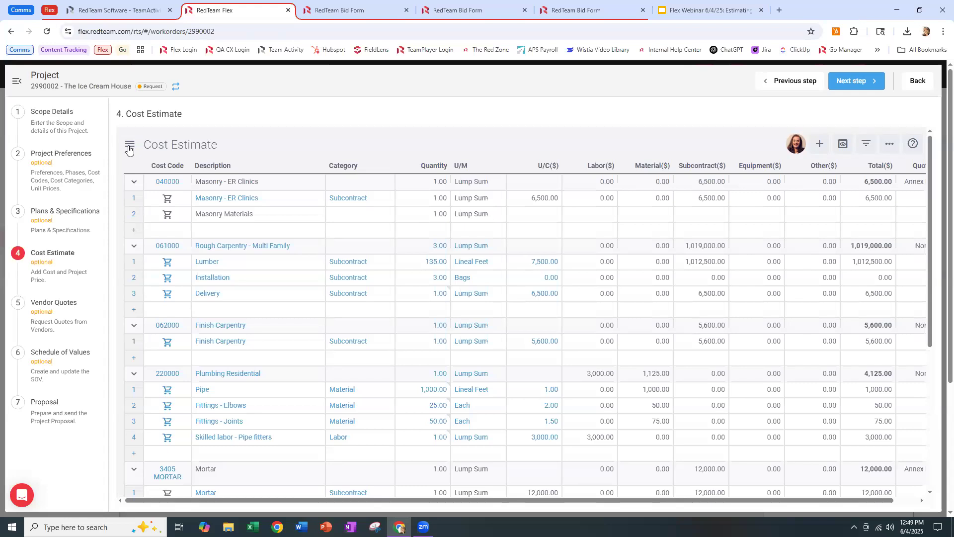
click(128, 146)
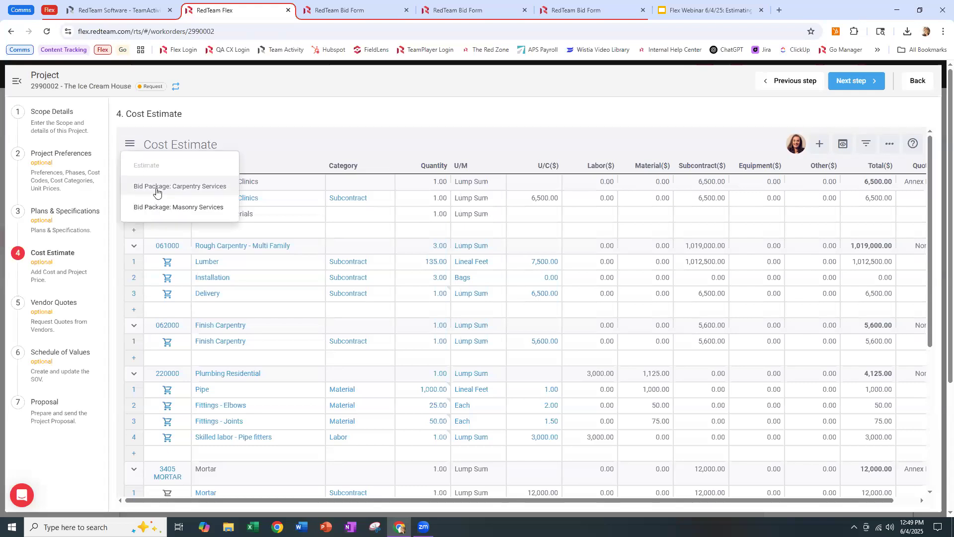
click(161, 208)
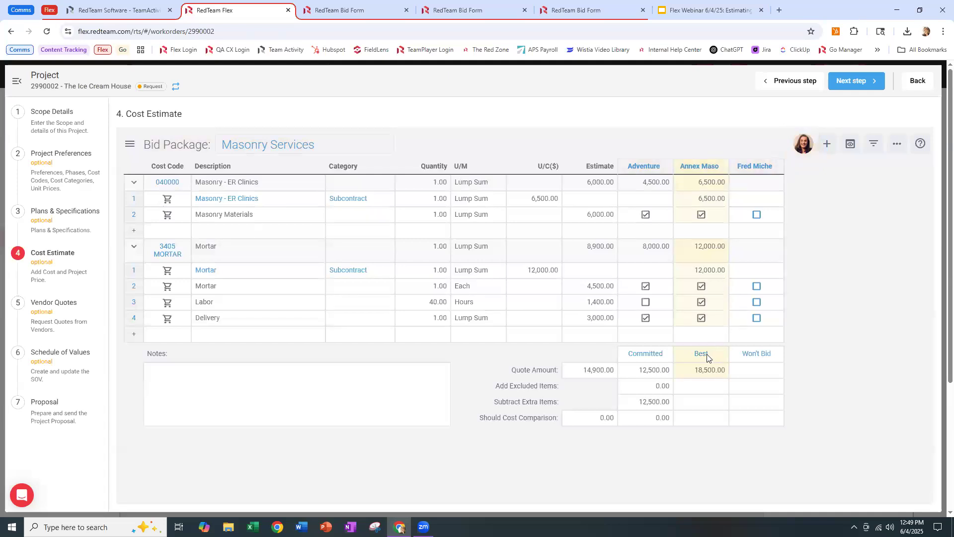
Step: Revert Annex Masonry's quote status to Committed and mark it as Best again
click(708, 358)
click(702, 303)
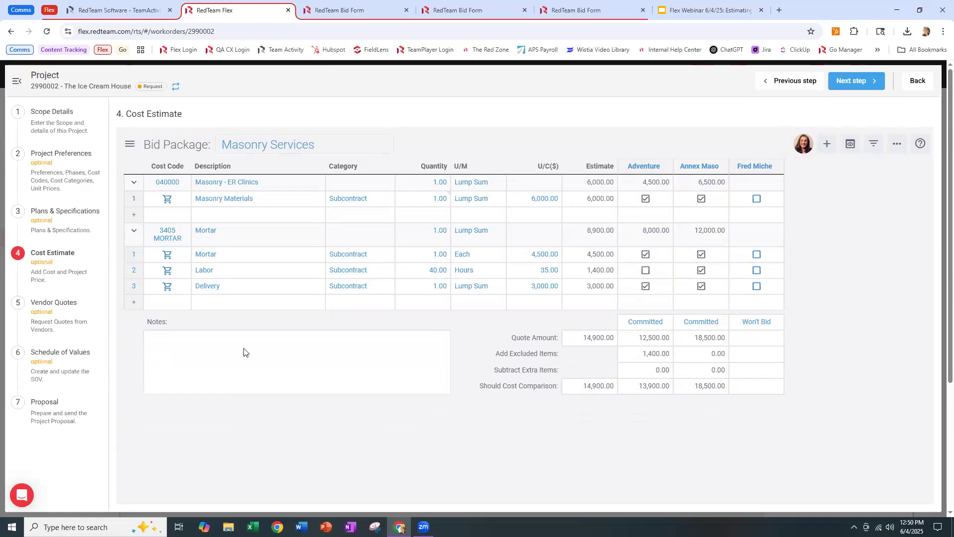
click(697, 323)
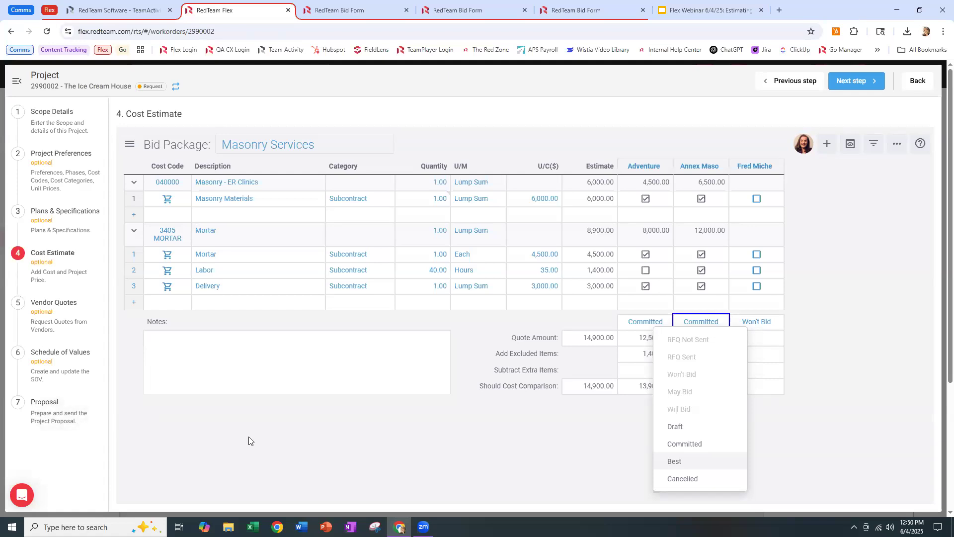
click(685, 463)
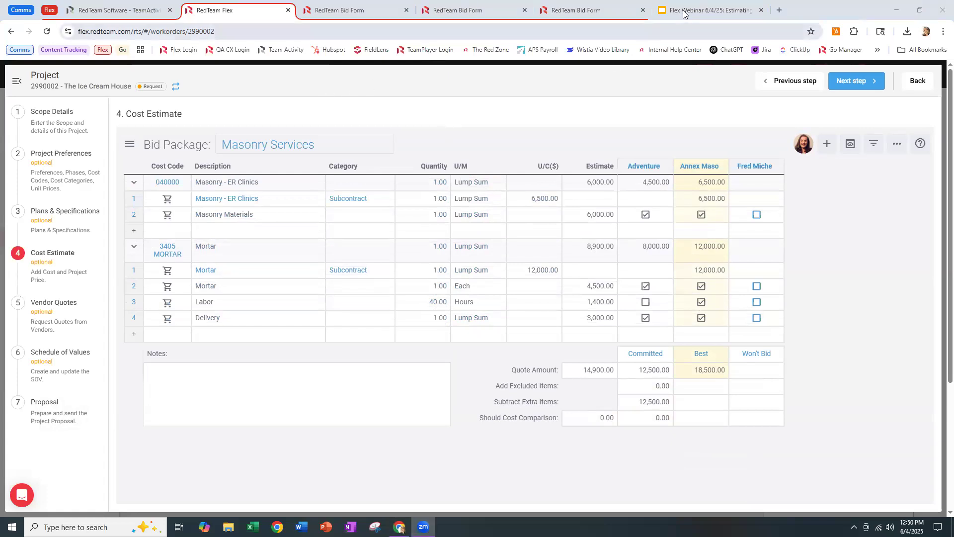
Step: Switch to the Flex Webinar slide presentation in Google Slides
click(683, 12)
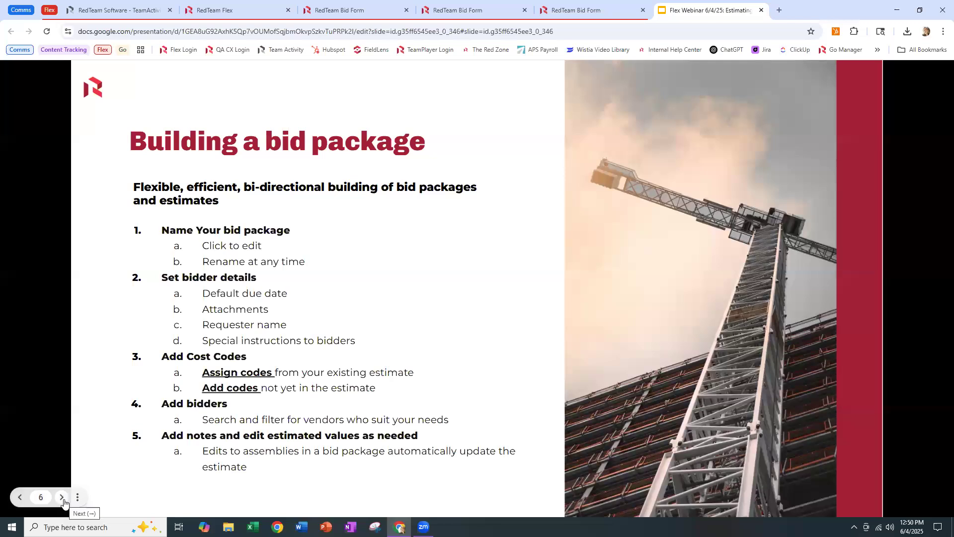
Step: Advance the slide presentation from the bid package slide to the slide on converting quotes to commitments
click(62, 497)
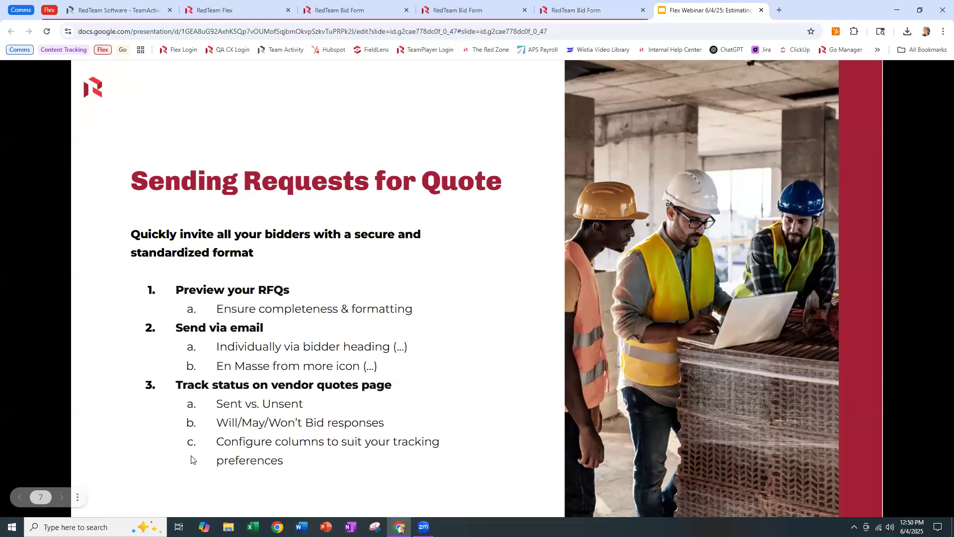
click(62, 499)
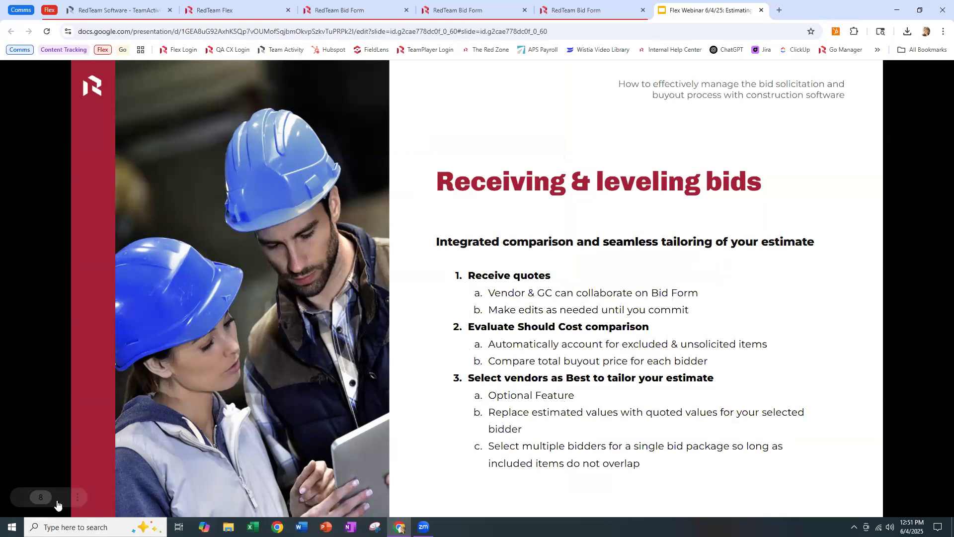
click(63, 498)
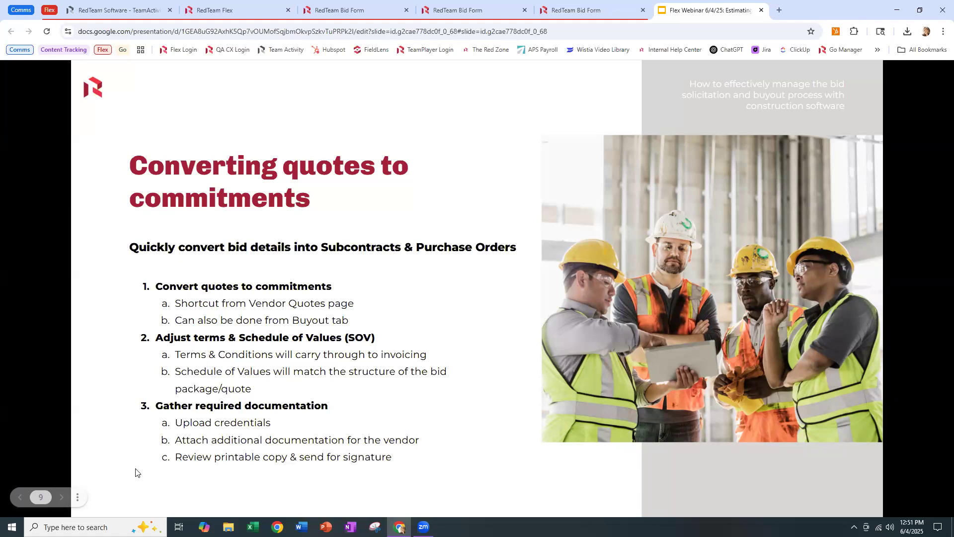
Step: Switch back to RedTeam Flex and create a Subcontract Agreement (SUB) vendor commitment from Annex Masonry's quote in Vendor Quotes
click(243, 15)
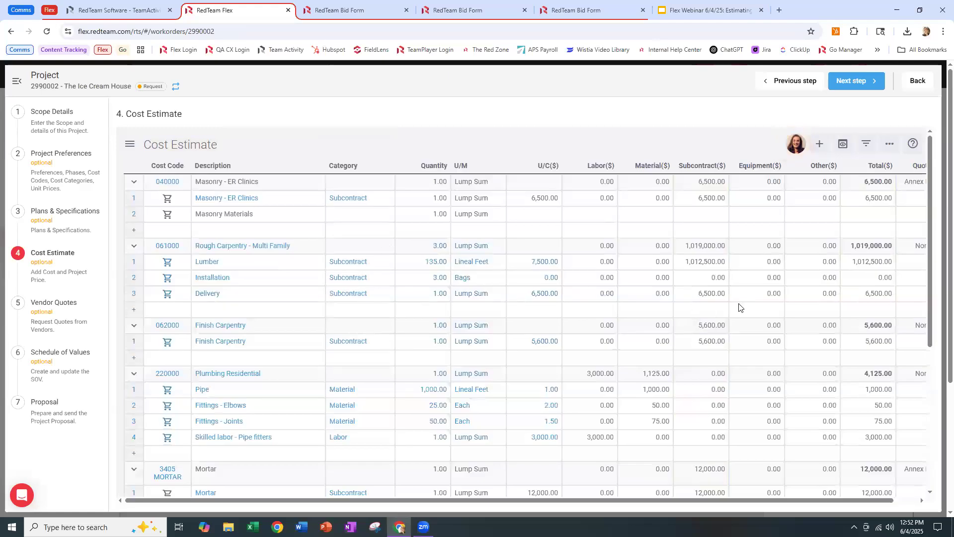
scroll(805, 277, down, 5)
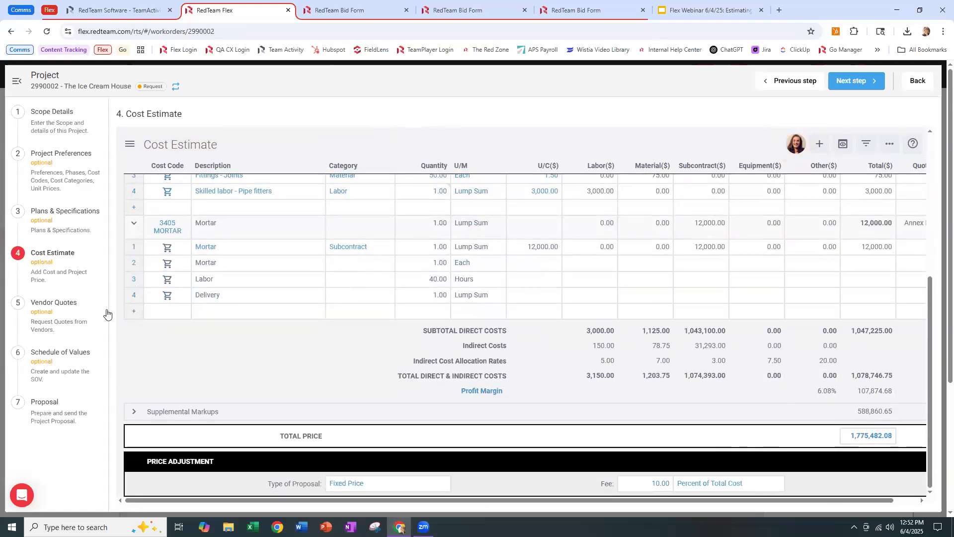
click(77, 313)
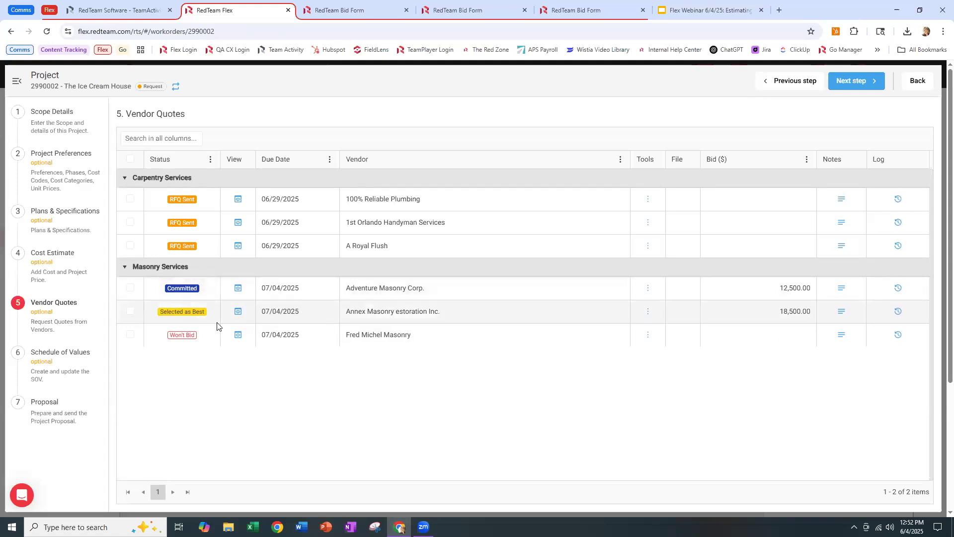
click(648, 312)
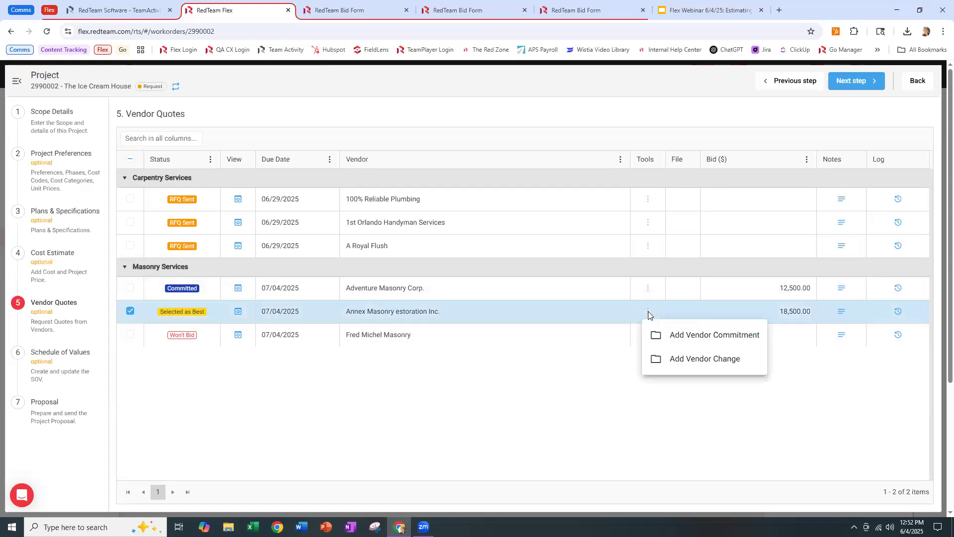
click(676, 338)
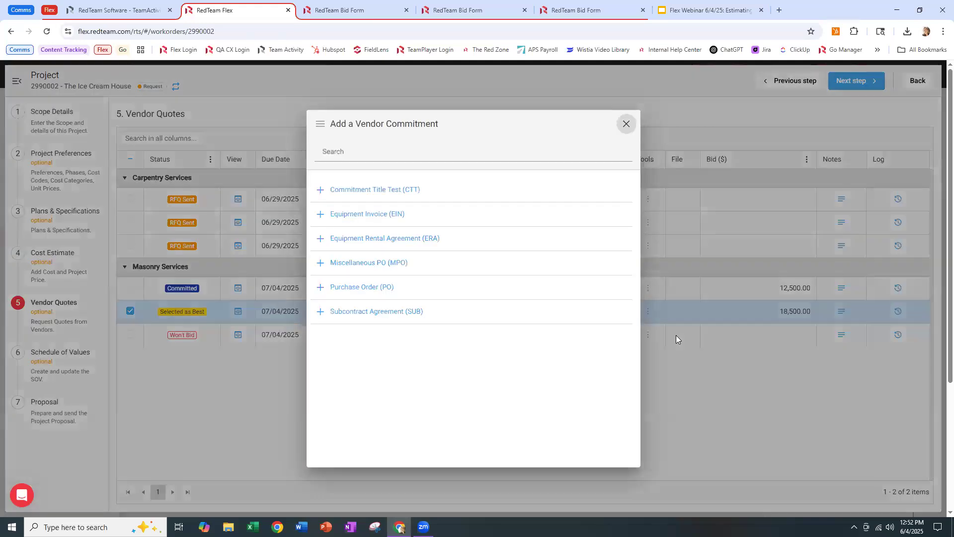
click(368, 313)
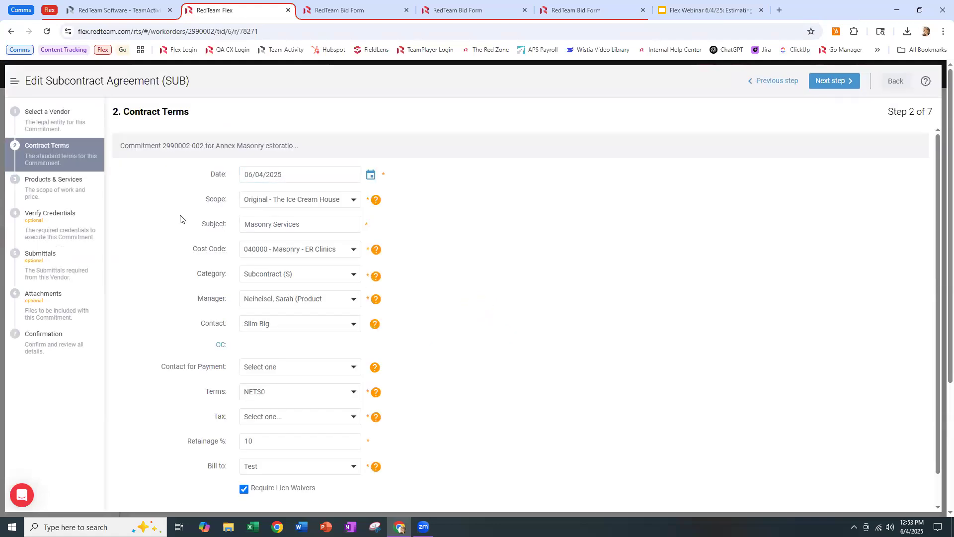
Step: Set the contract's tax to Benton County (8.6%) and include the Masonry Services bid package in the commitment's vendor selection
click(42, 127)
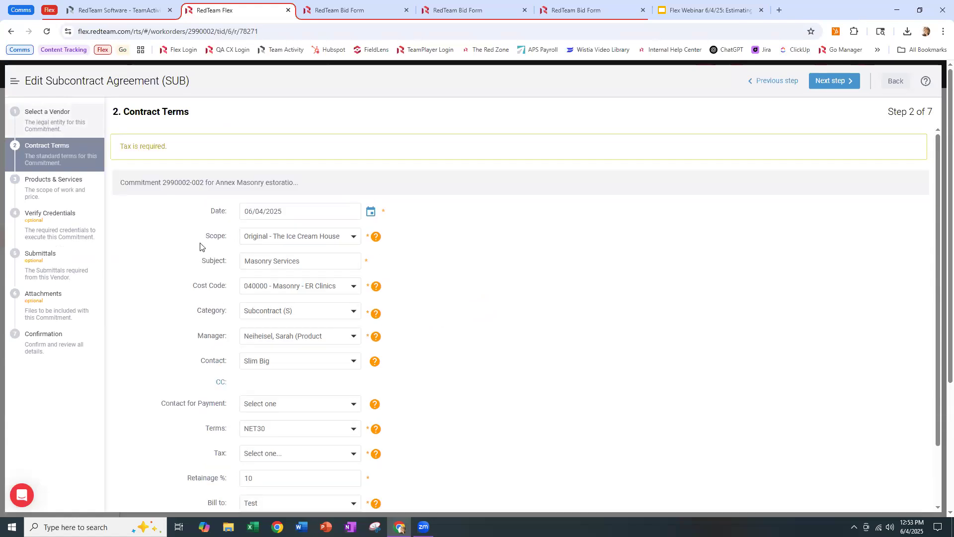
scroll(298, 318, down, 2)
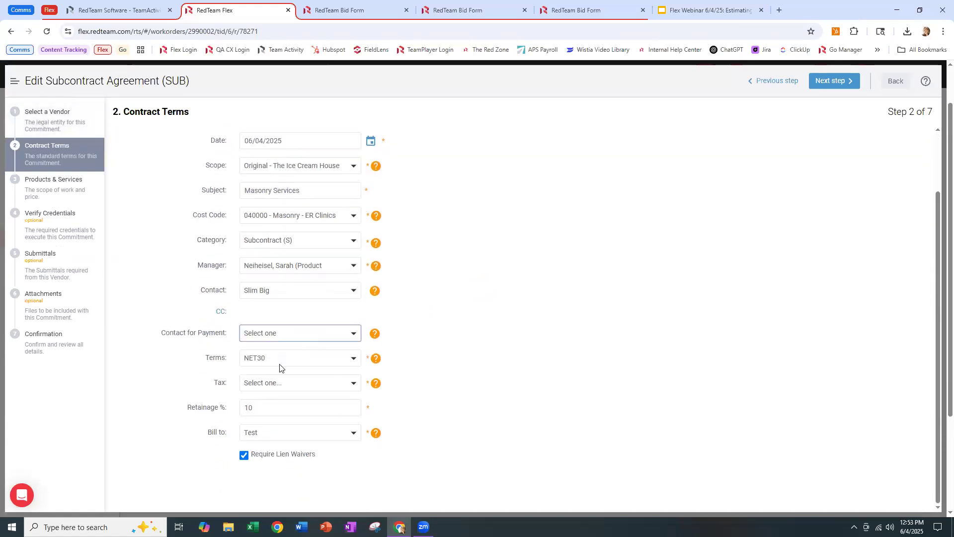
click(296, 384)
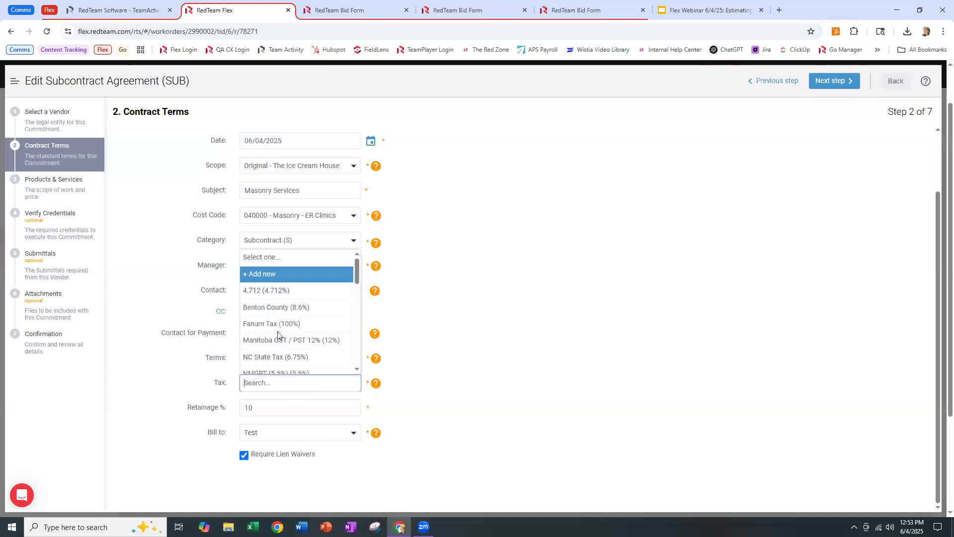
click(289, 308)
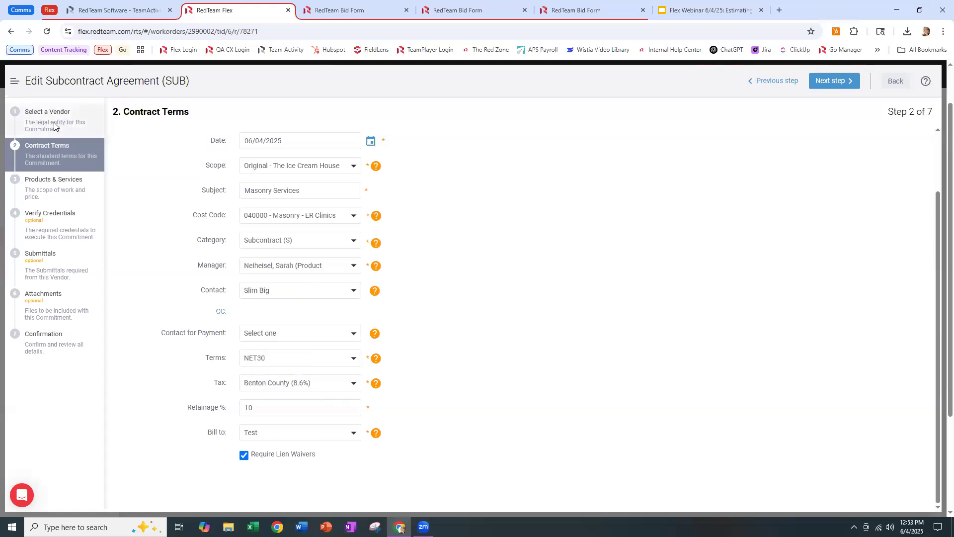
click(54, 125)
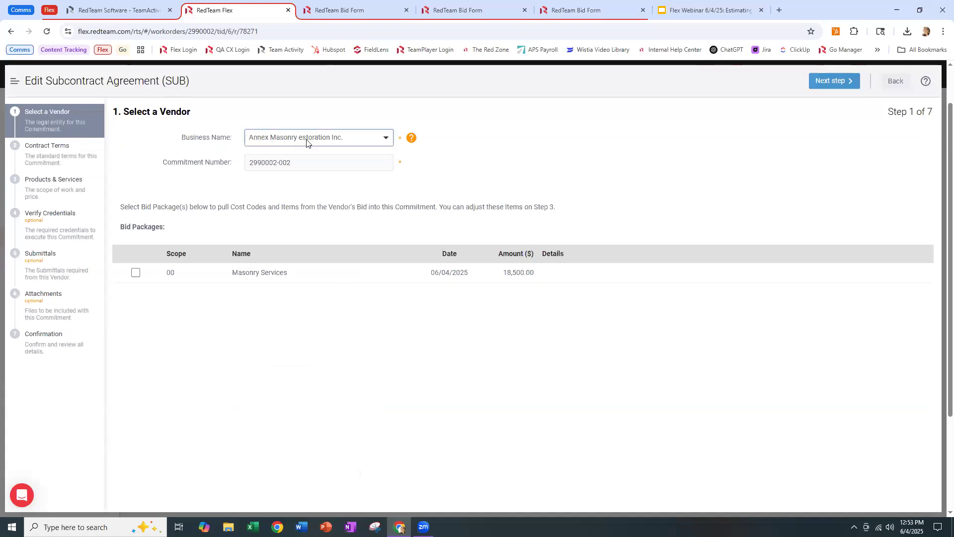
click(136, 272)
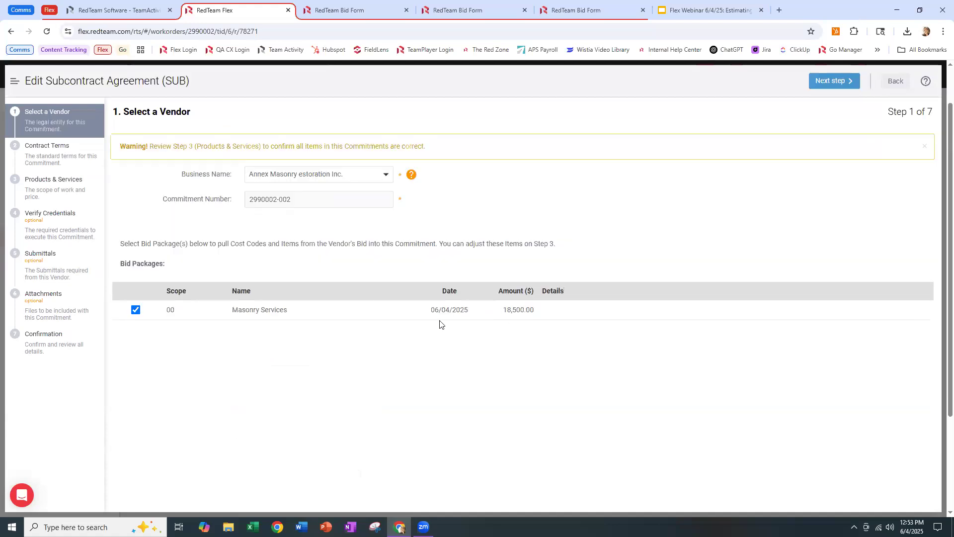
Step: Review the subject and contact in the contract terms and reselect Benton County (8.6%) as the tax
click(52, 154)
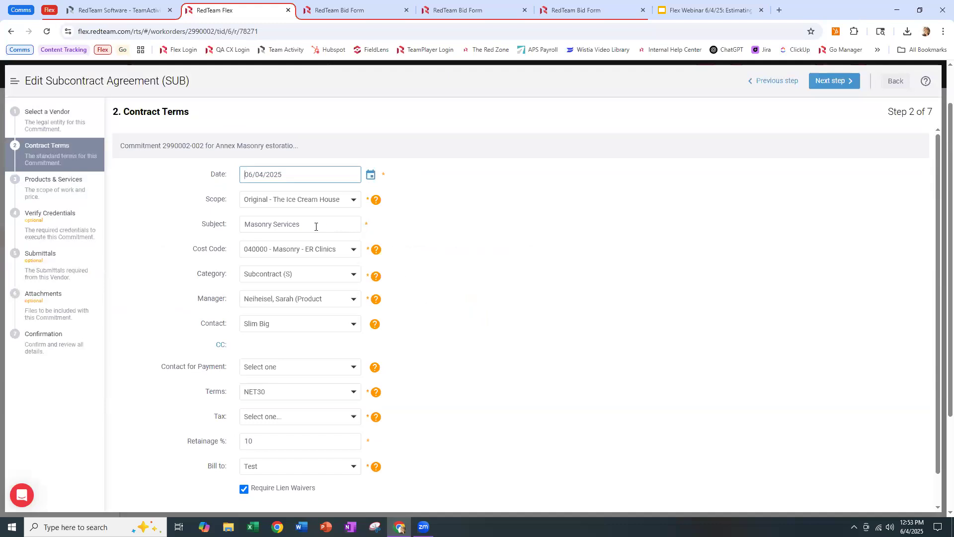
drag(307, 224, 232, 226)
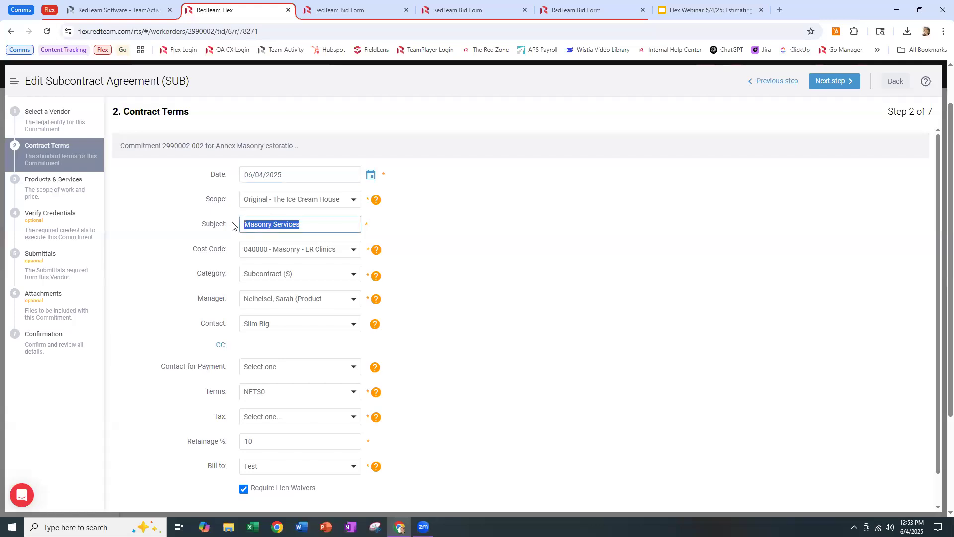
click(232, 224)
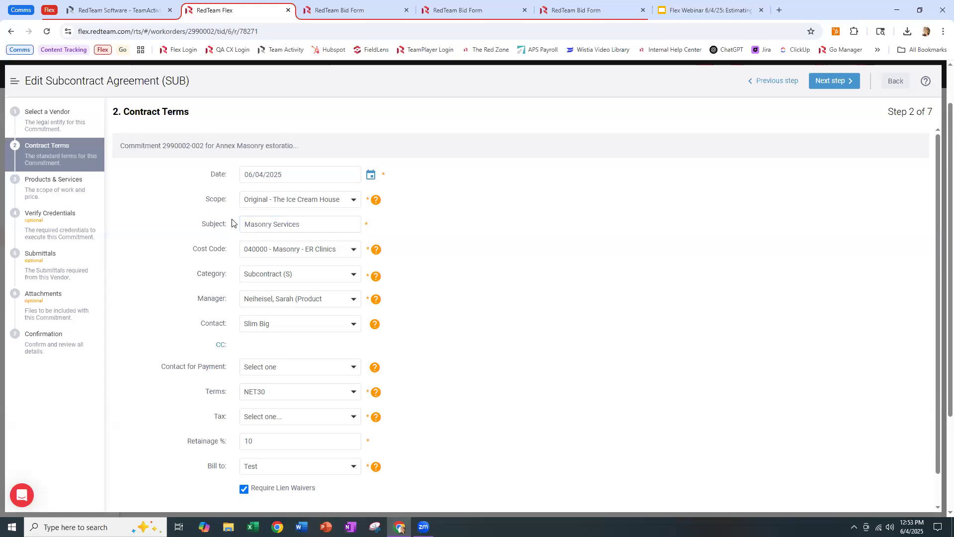
scroll(248, 237, down, 1)
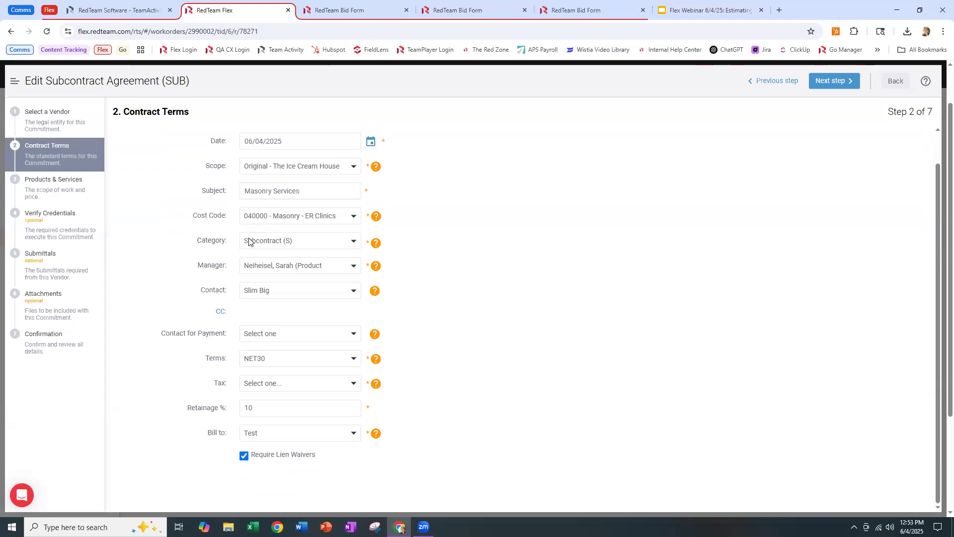
click(336, 292)
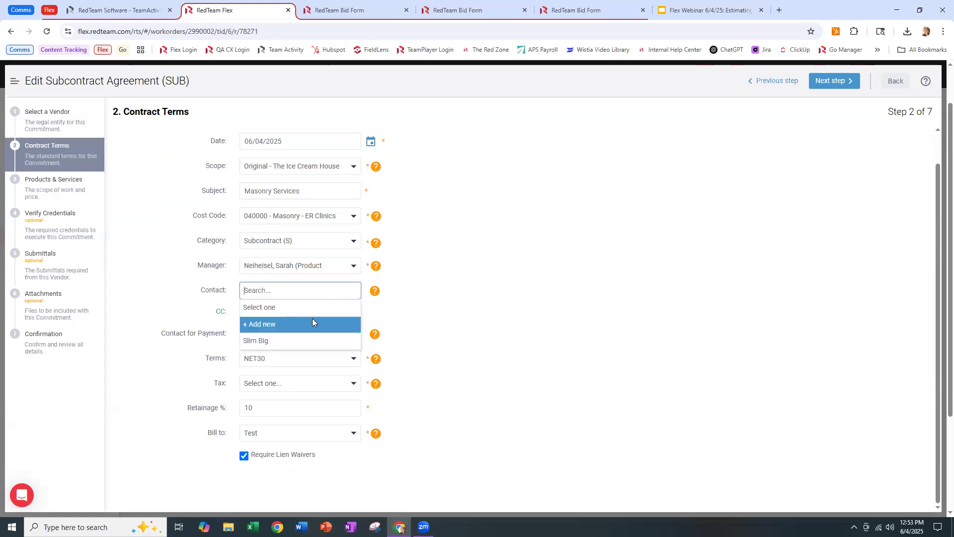
click(434, 293)
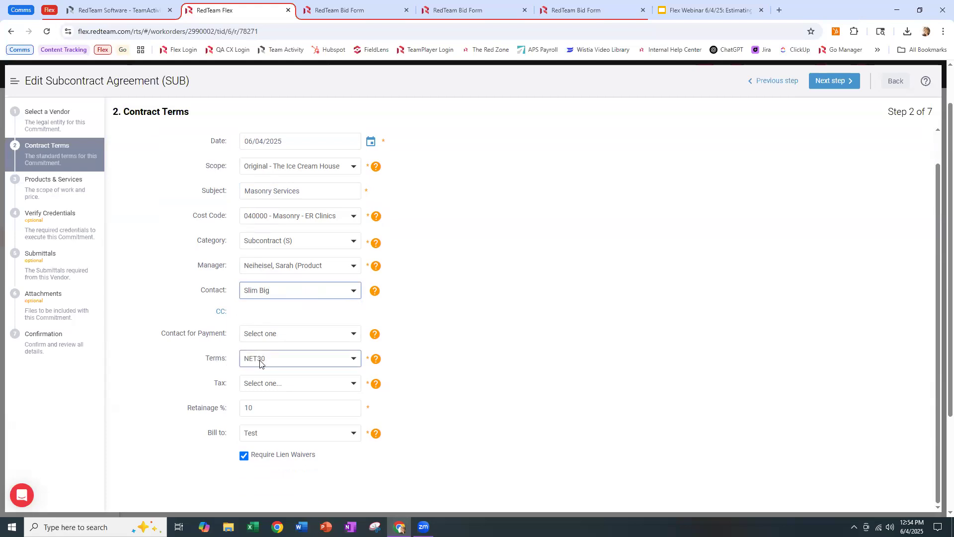
click(290, 385)
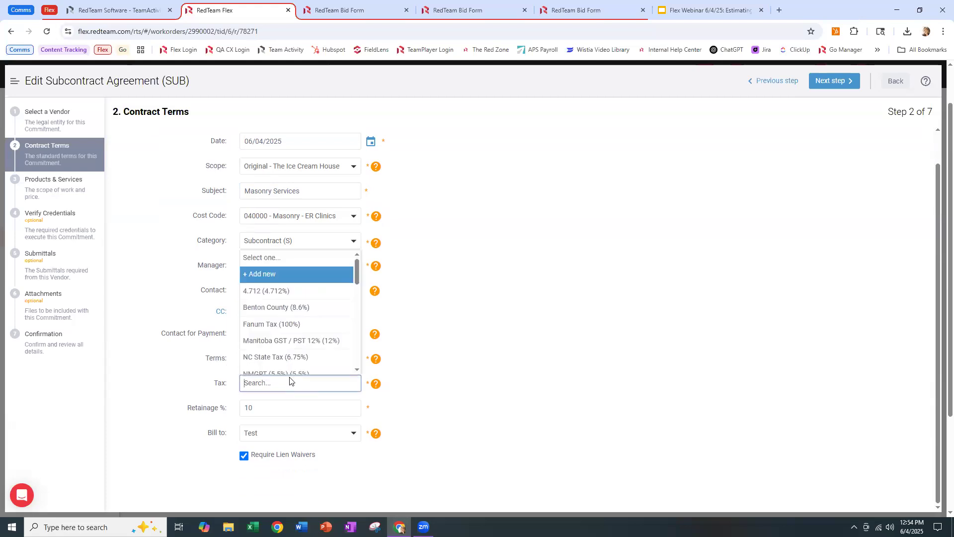
click(300, 307)
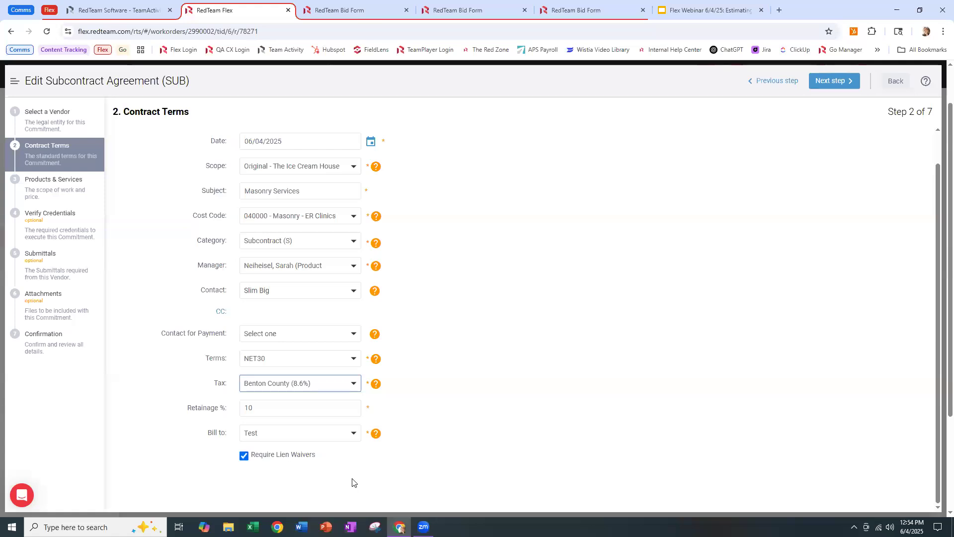
Step: Delete one duplicate of each masonry and mortar item from the commitment's products and services, including the 40-hour Labor and quantity-1 Delivery lines
click(82, 199)
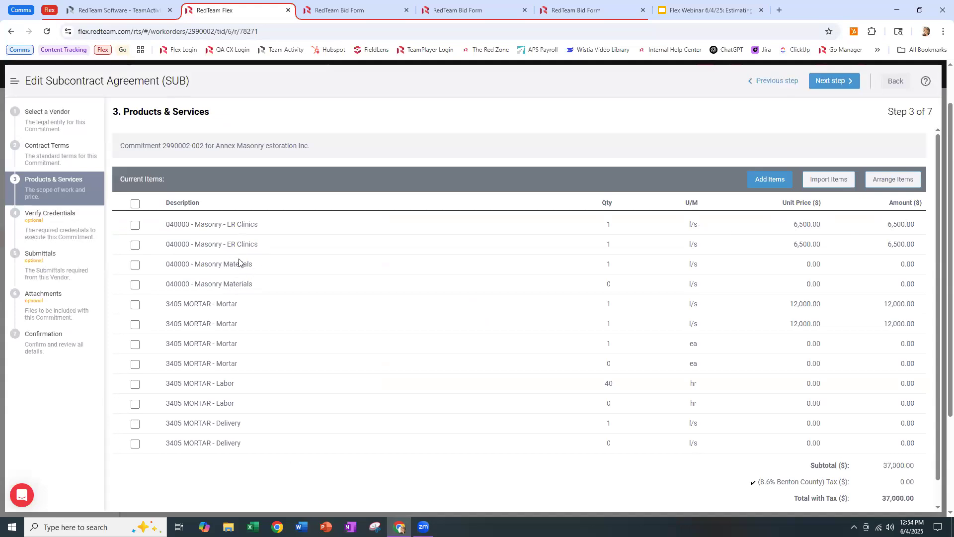
click(136, 265)
click(135, 285)
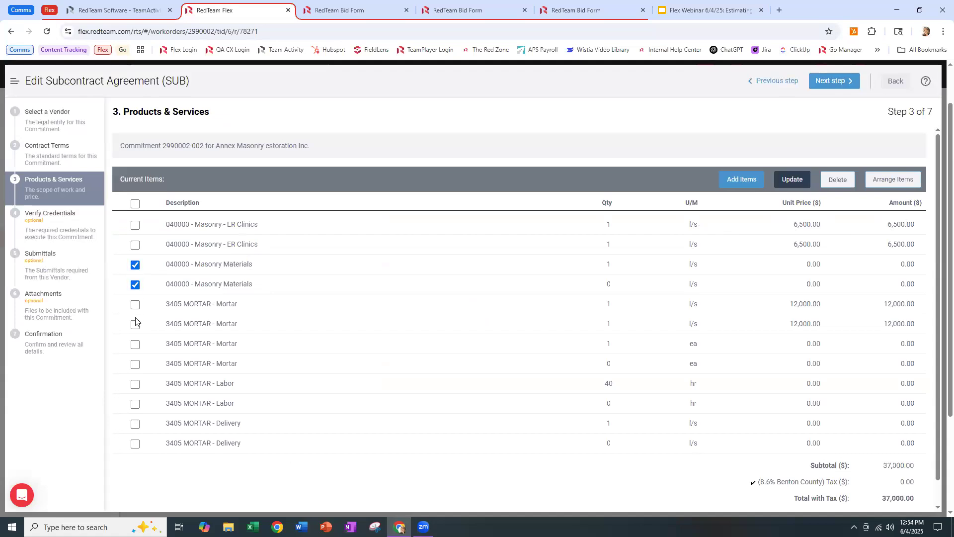
click(135, 345)
click(135, 264)
click(134, 245)
click(135, 325)
click(135, 385)
click(135, 425)
click(838, 180)
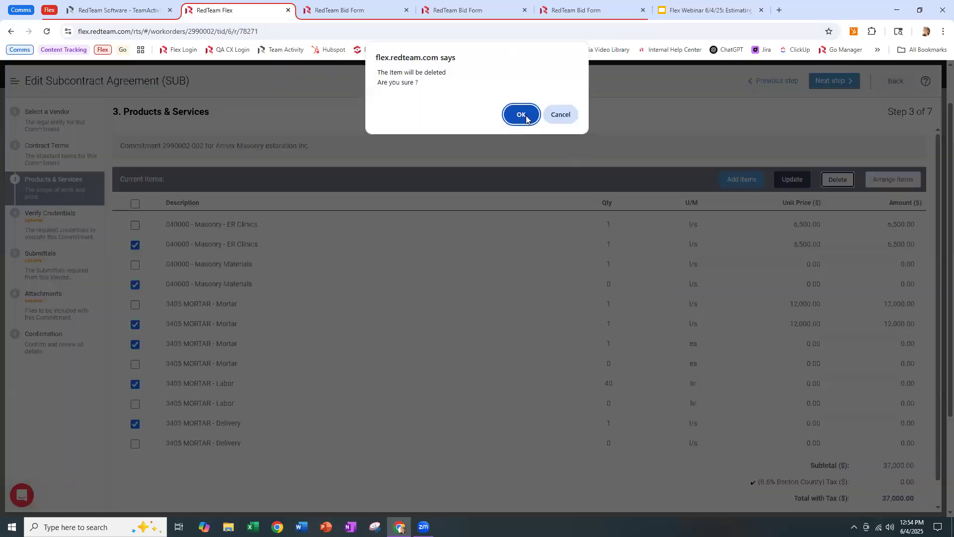
click(521, 115)
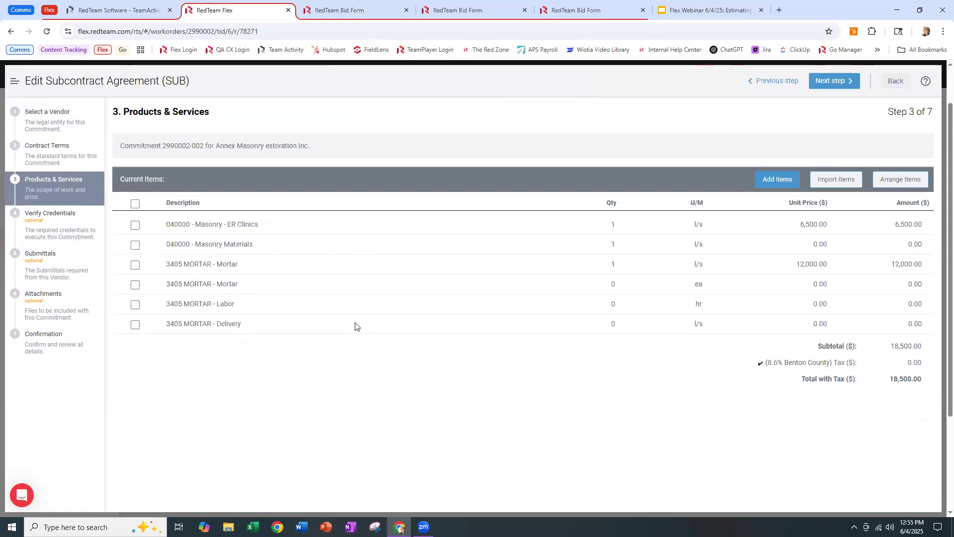
Step: Compare the commitment's masonry items with the line items in the vendor's bid form
drag(192, 224, 272, 227)
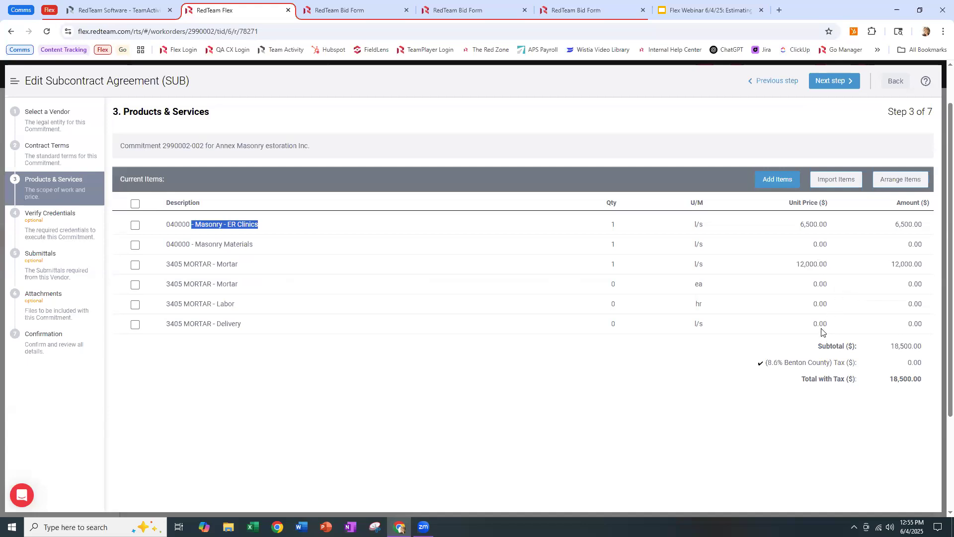
click(587, 15)
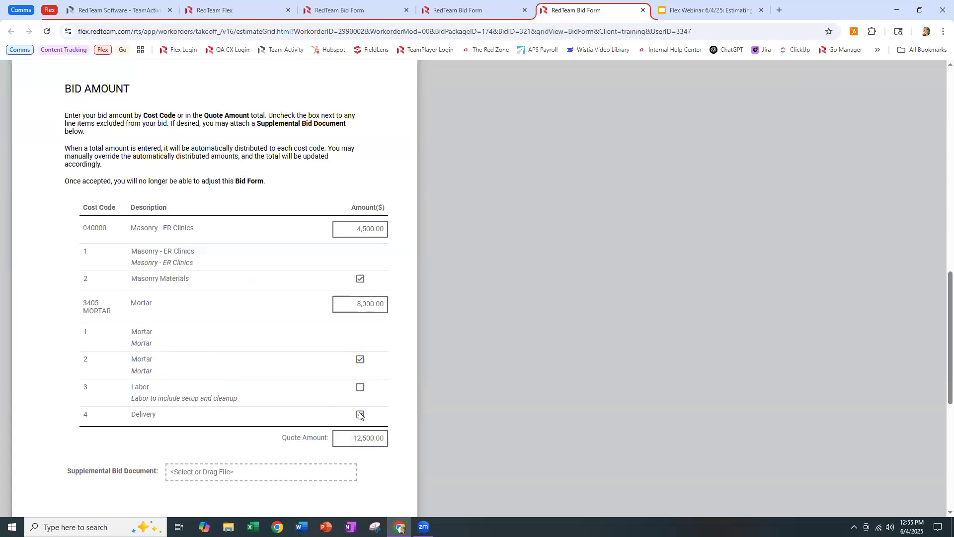
click(247, 18)
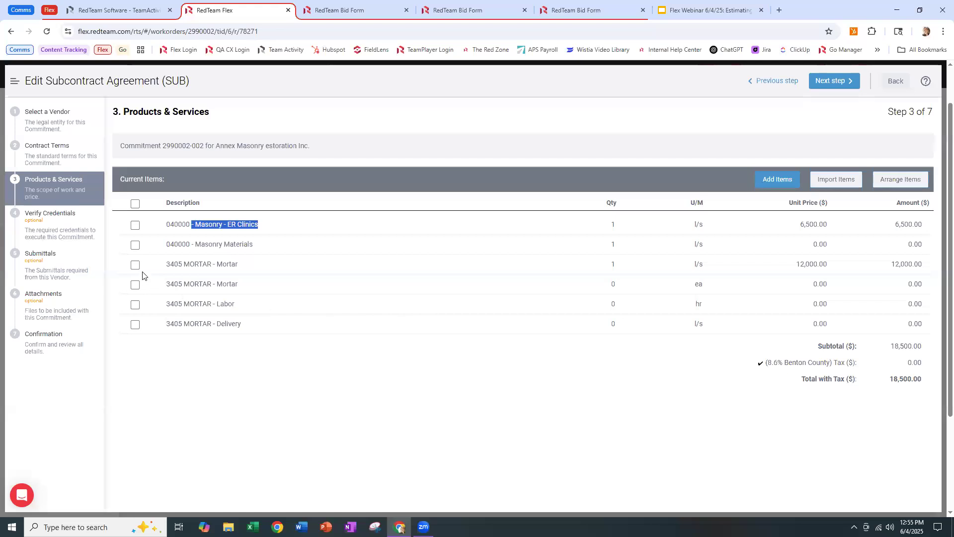
Step: Examine the editable details of the four 3405 MORTAR items in the commitment, cancel without saving, and clear their selection
click(136, 245)
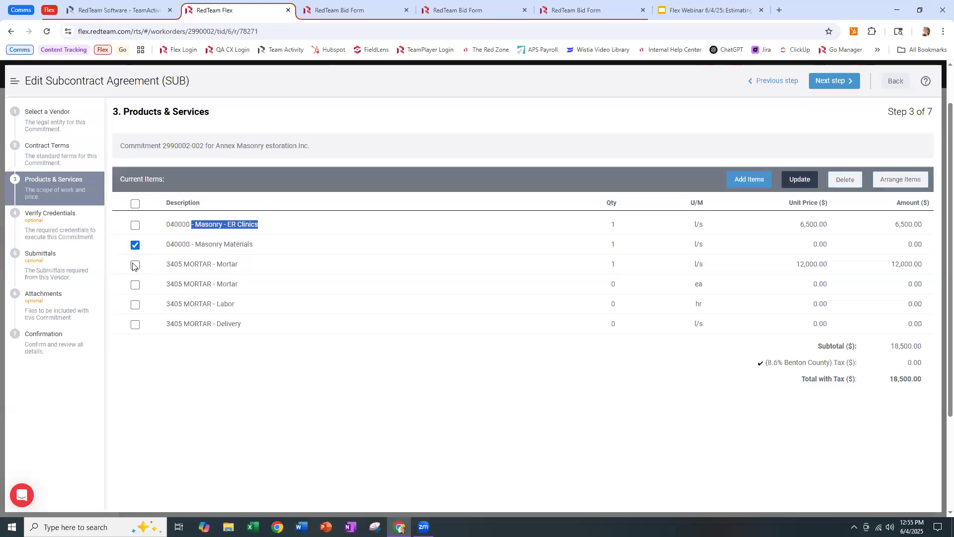
click(135, 245)
click(135, 265)
click(136, 285)
click(136, 305)
click(136, 325)
click(794, 184)
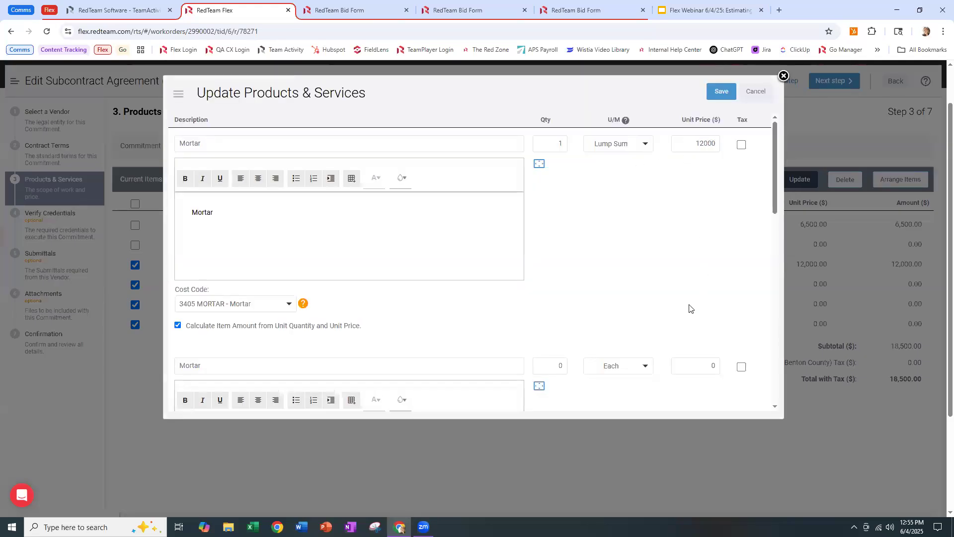
scroll(671, 328, down, 2)
scroll(694, 335, down, 3)
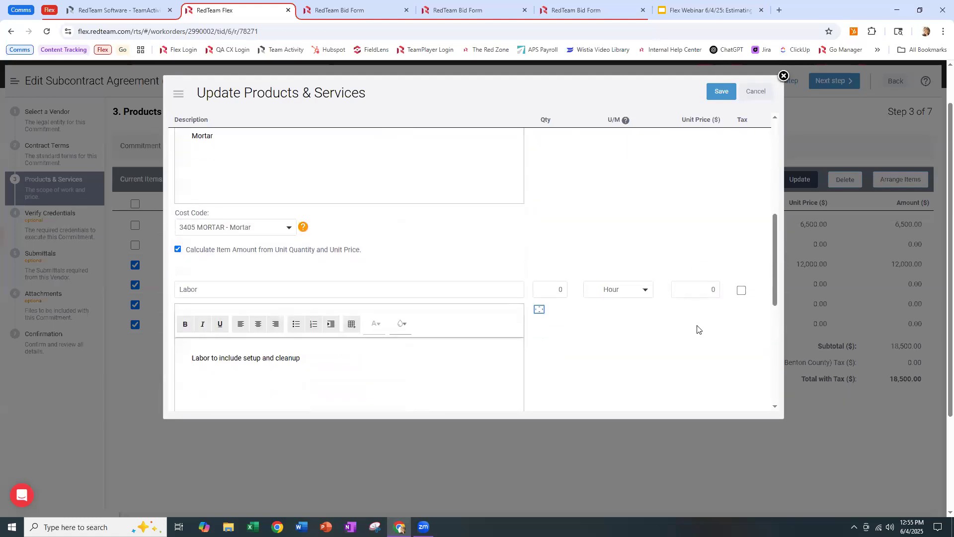
scroll(696, 334, down, 4)
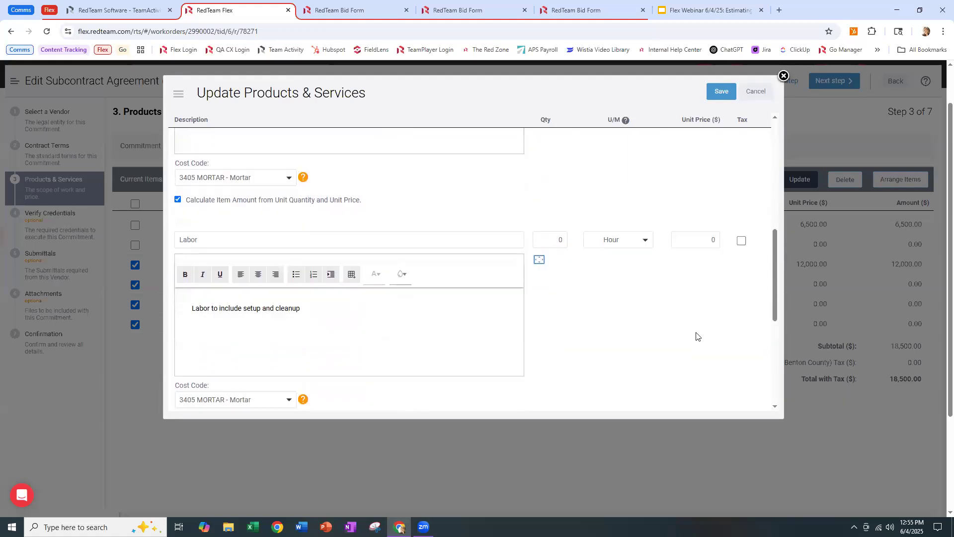
click(756, 92)
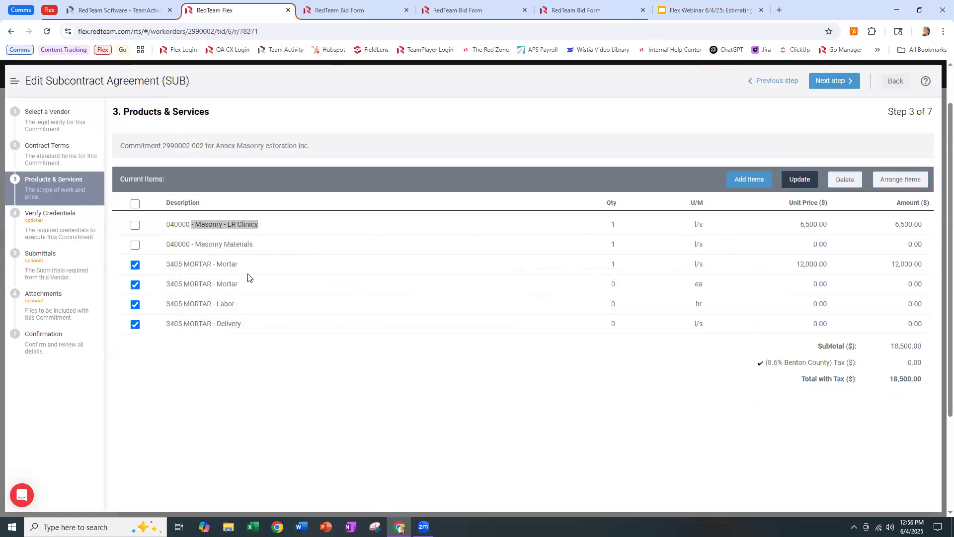
click(137, 285)
click(135, 264)
click(135, 305)
click(135, 324)
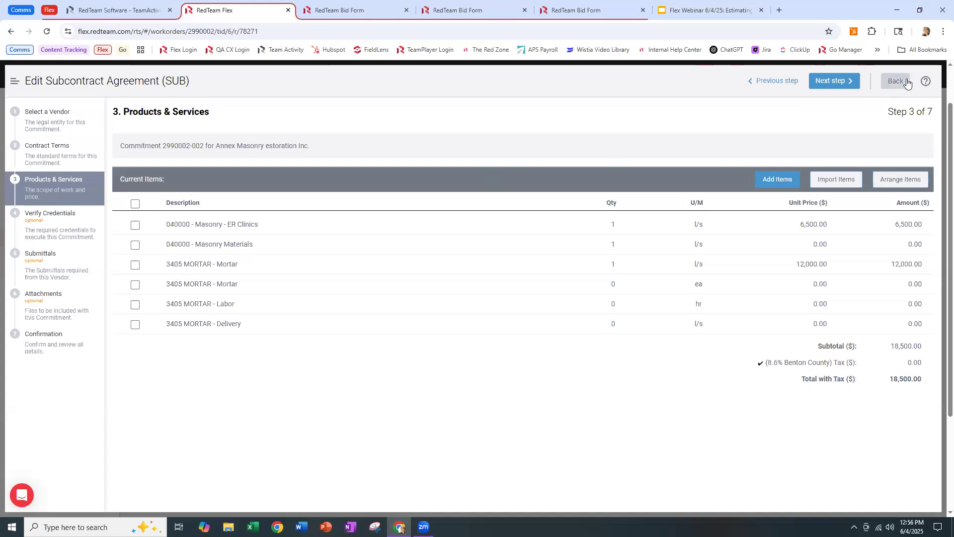
Step: Switch to the Flex Webinar slide presentation in Google Slides and advance to the closing questions slide
click(683, 11)
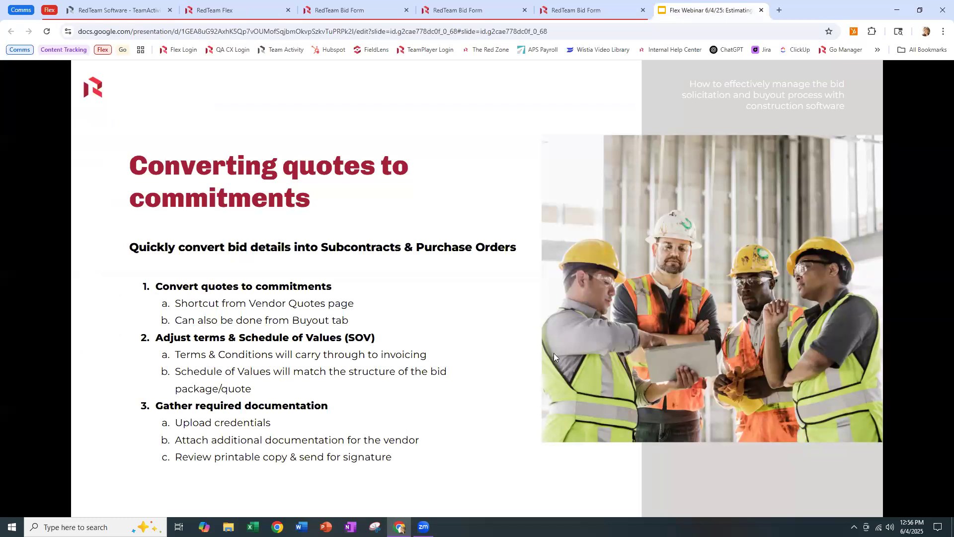
mouse_move(76, 497)
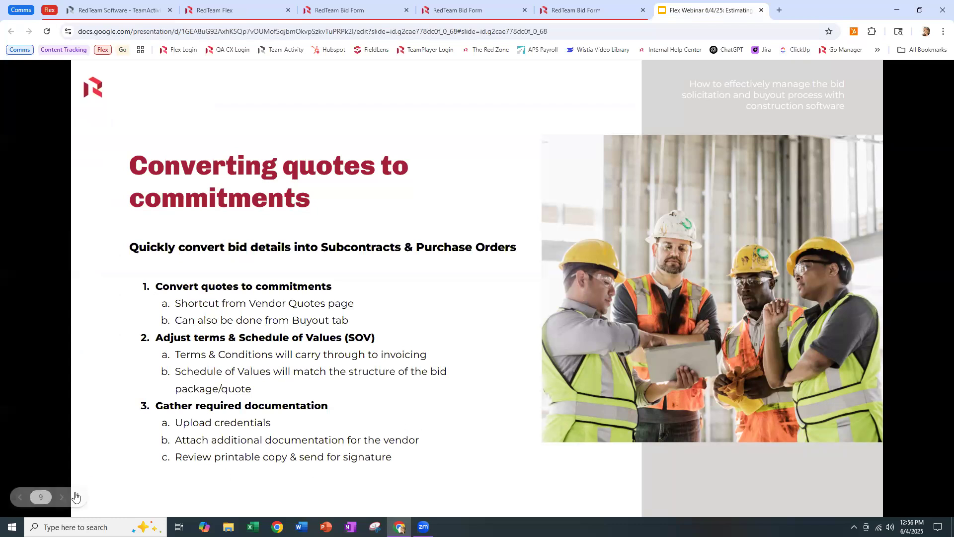
click(498, 464)
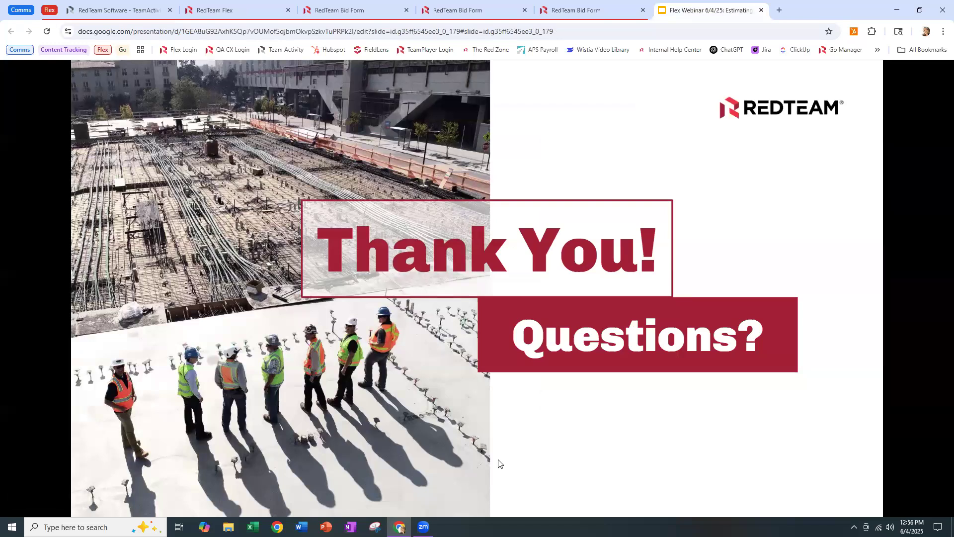